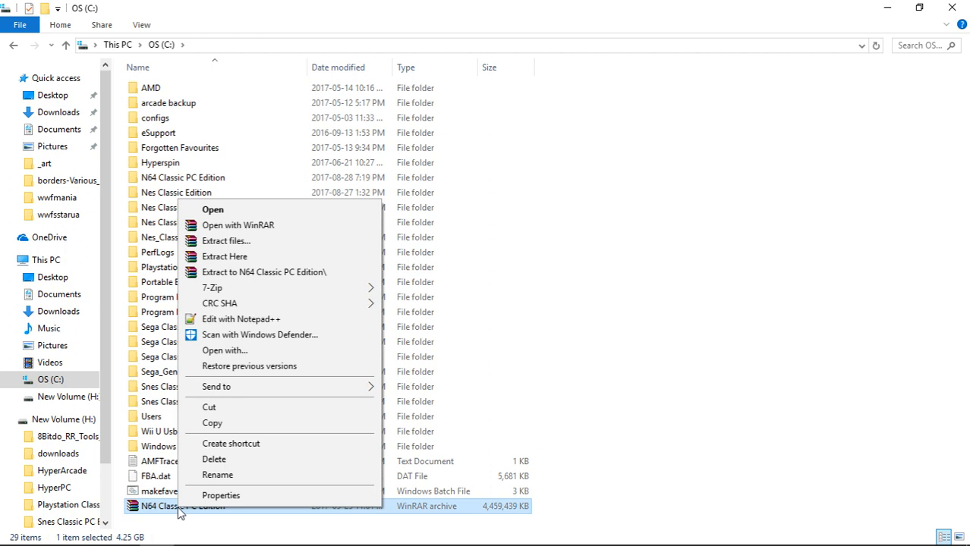
Launch the retroarch application from the RetroArch folder inside N64 Classic PC Edition on drive C.
mouse_move(299, 302)
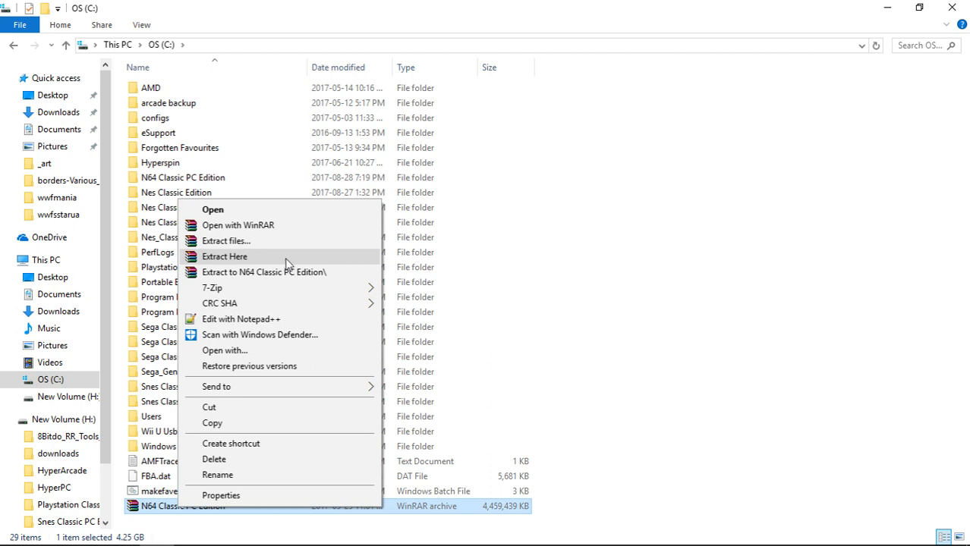
left_click(548, 13)
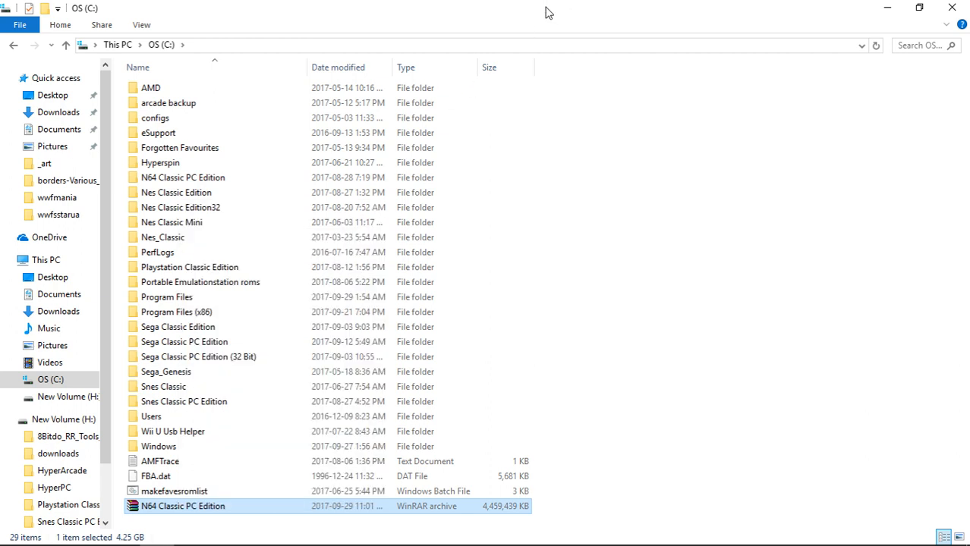
double_click(189, 185)
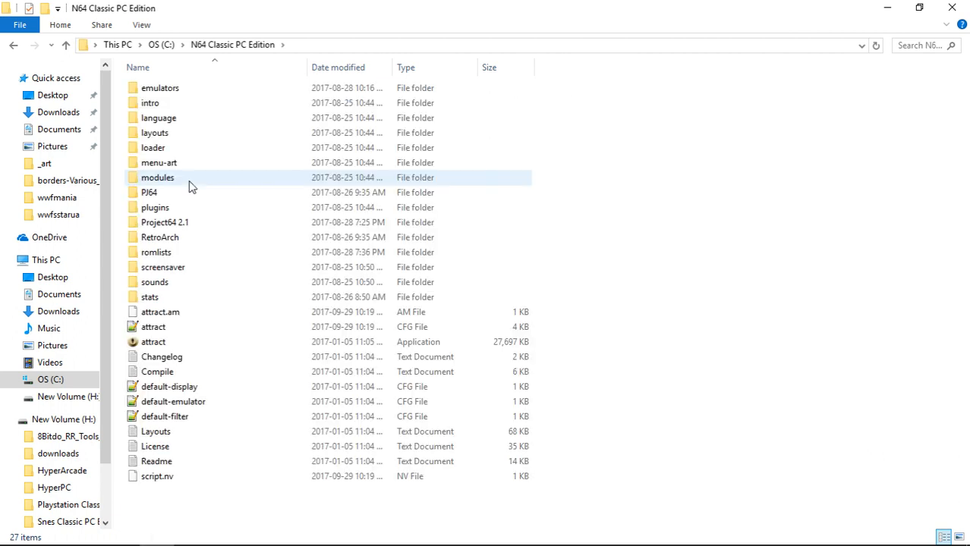
double_click(182, 239)
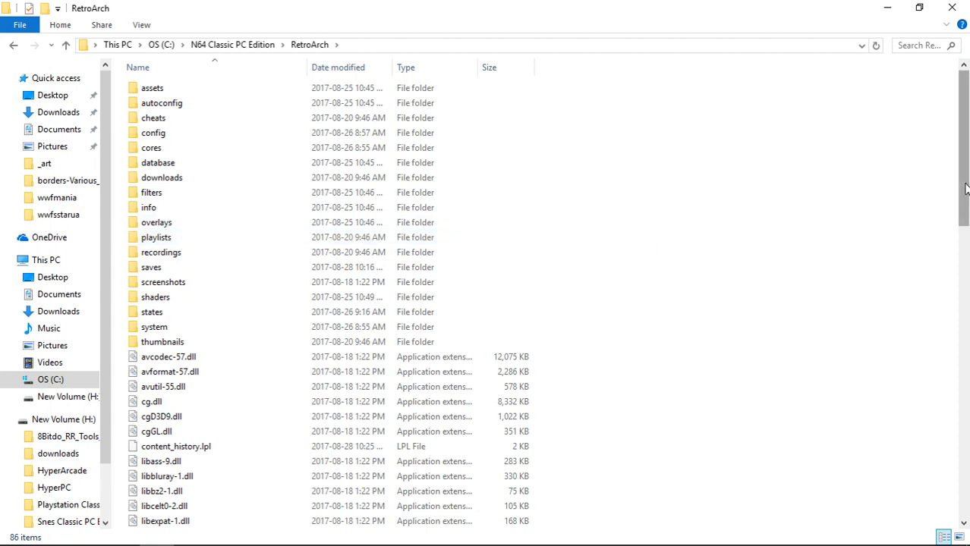
left_click_drag(967, 191, 962, 493)
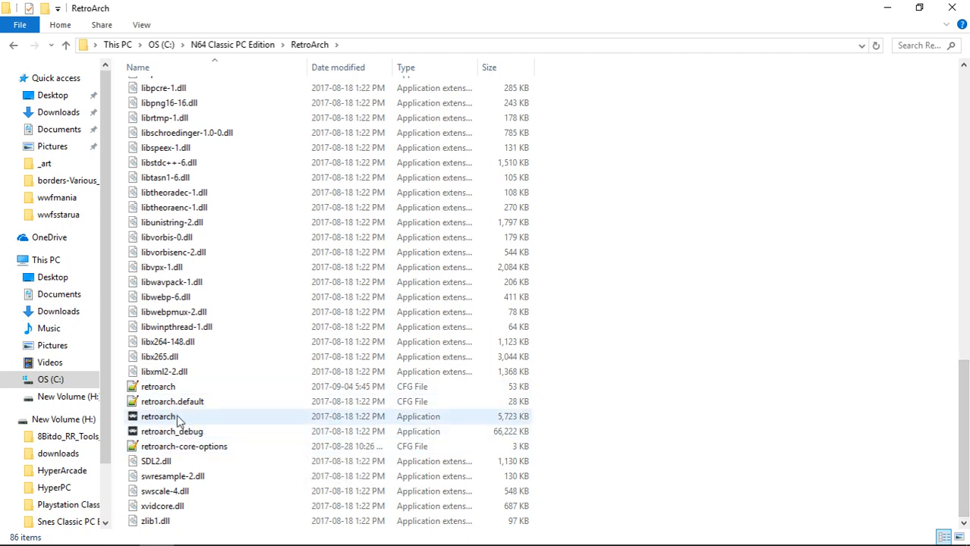
left_click(180, 420)
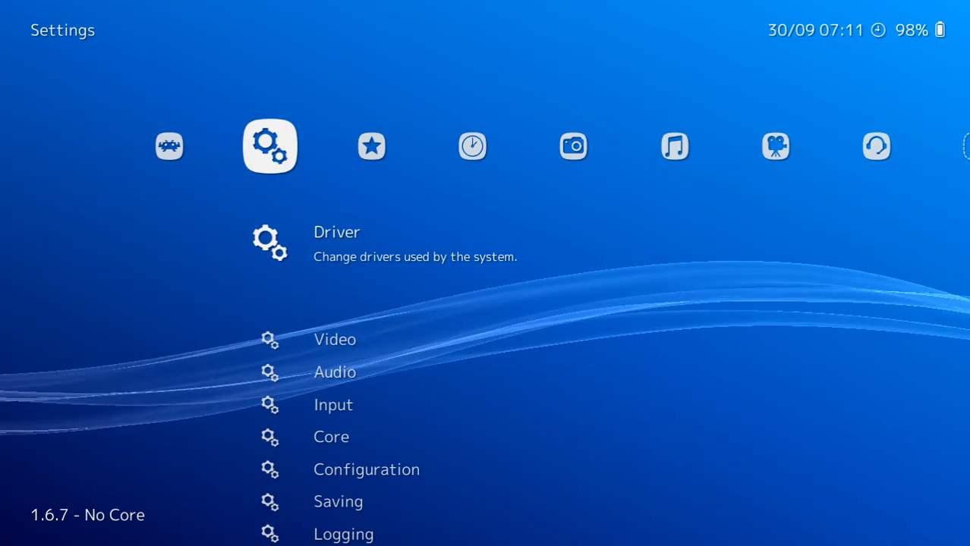
Open Input User 1 Binds in RetroArch's Input settings.
key("Down")
key("Down")
key("Down")
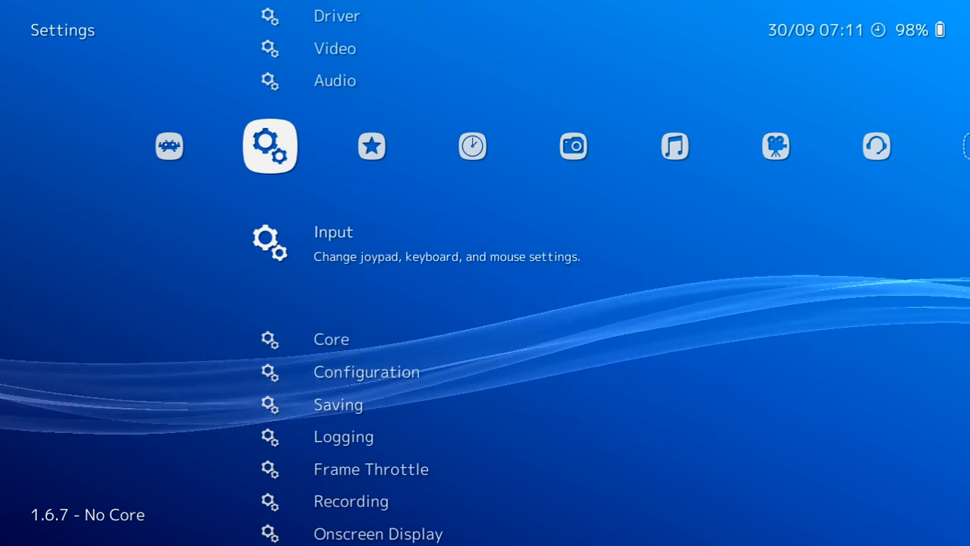
key("Return")
key("Down")
key("Down")
key("Down")
key("Down")
key("Down")
key("Down")
key("Down")
key("Down")
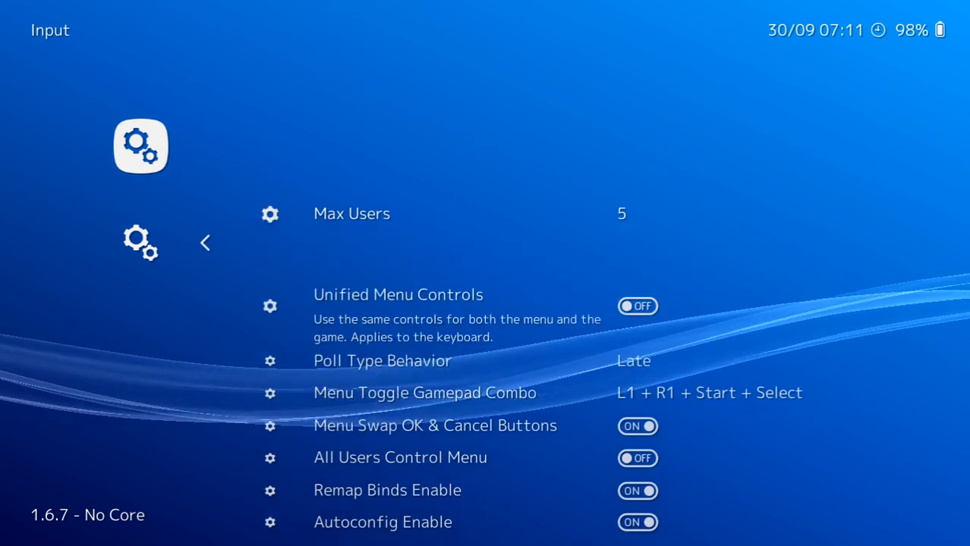
key("Down")
key("Down")
key("Down")
key("Down")
key("Down")
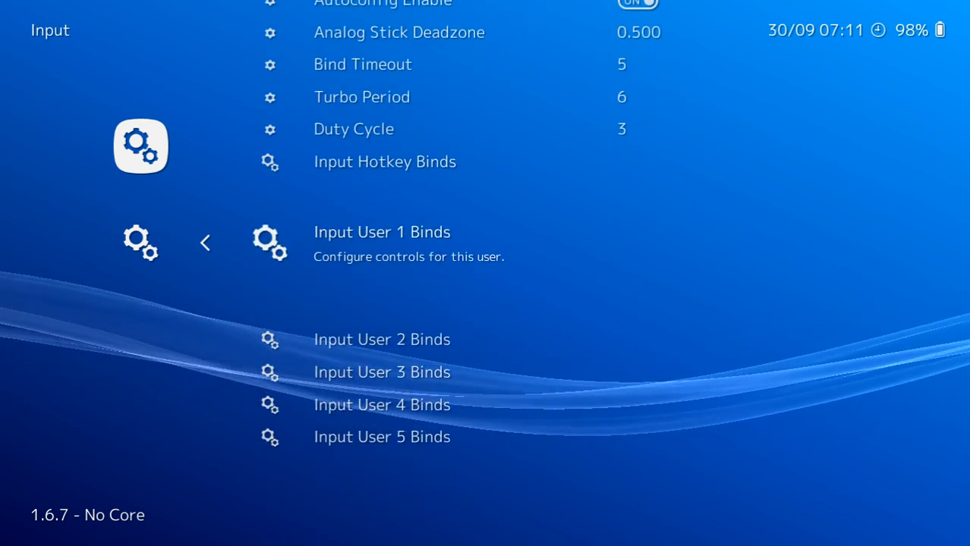
key("Return")
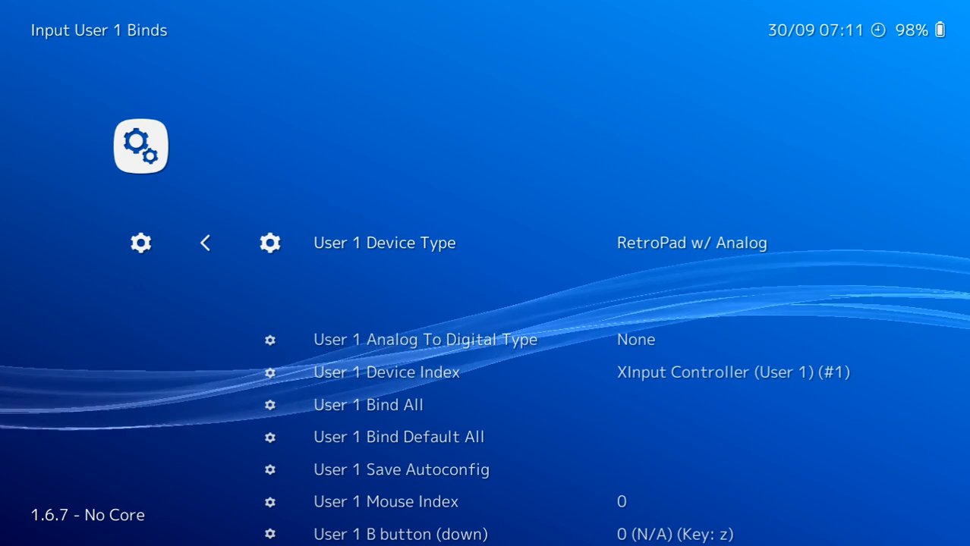
Assign the User 1 Y button (left) to the a key.
key("Down")
key("Down")
key("Down")
key("Down")
key("Down")
key("Down")
key("Down")
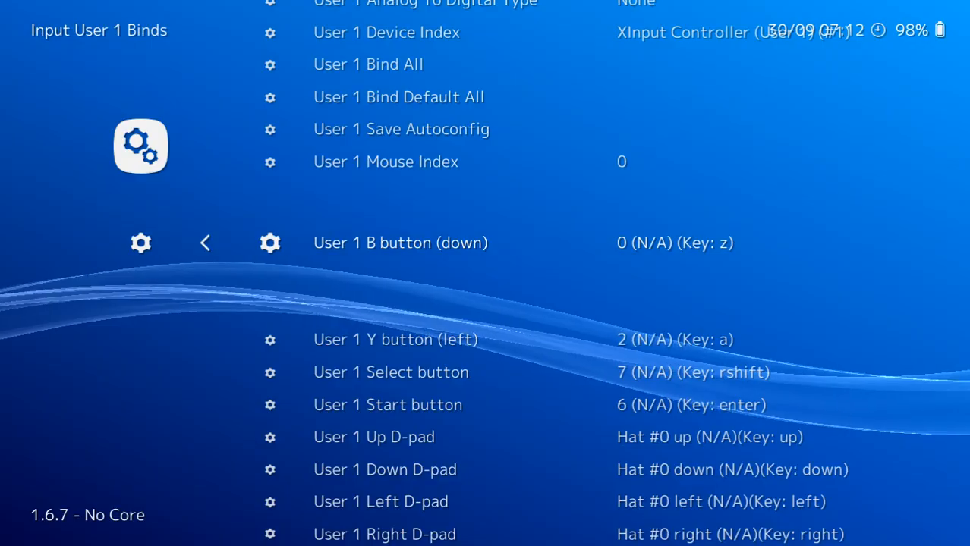
key("Down")
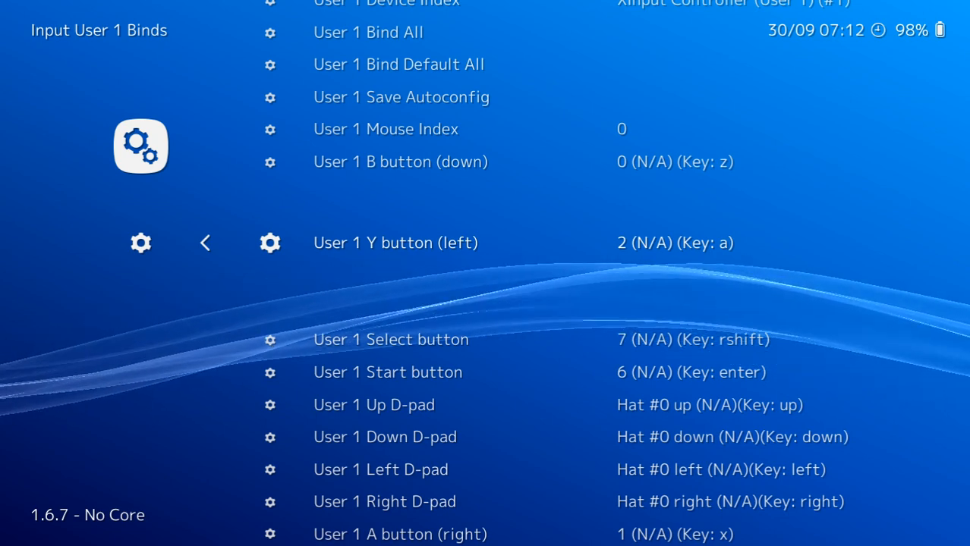
key("Return")
key("a")
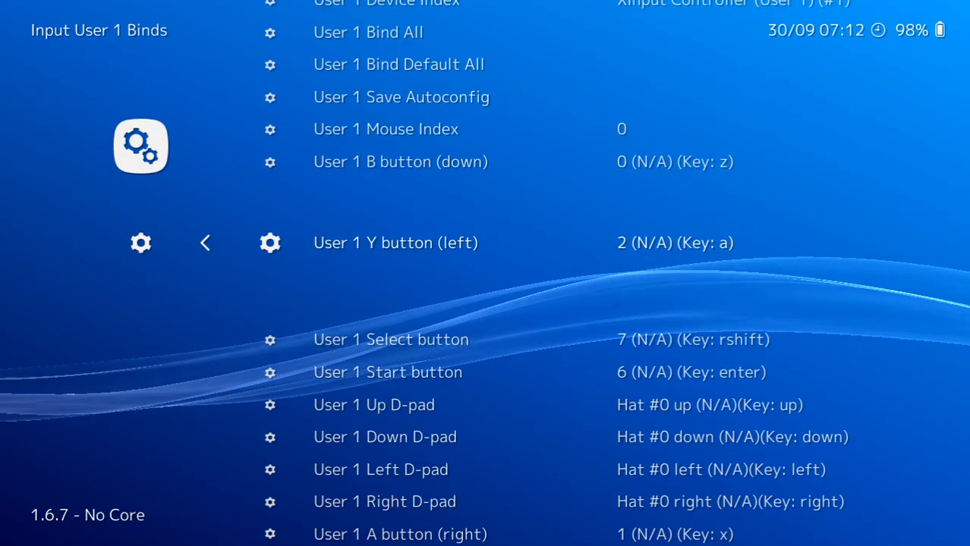
Assign the User 1 Start button to the enter key.
key("Down")
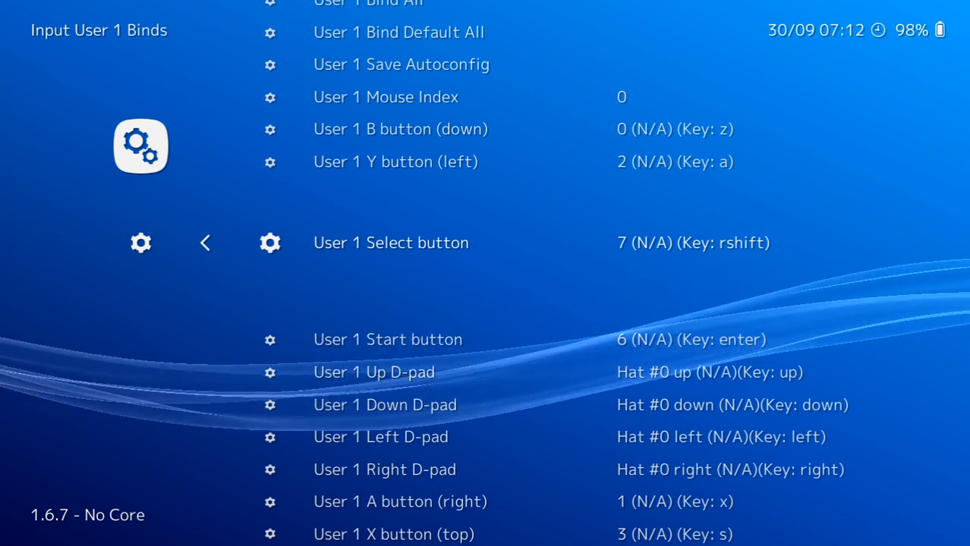
key("Down")
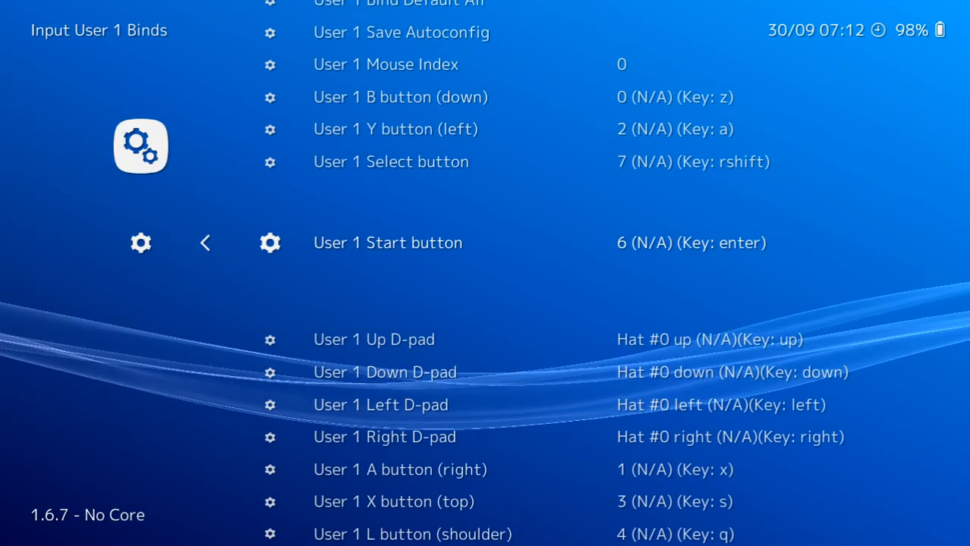
key("Return")
key("Return")
key("Down")
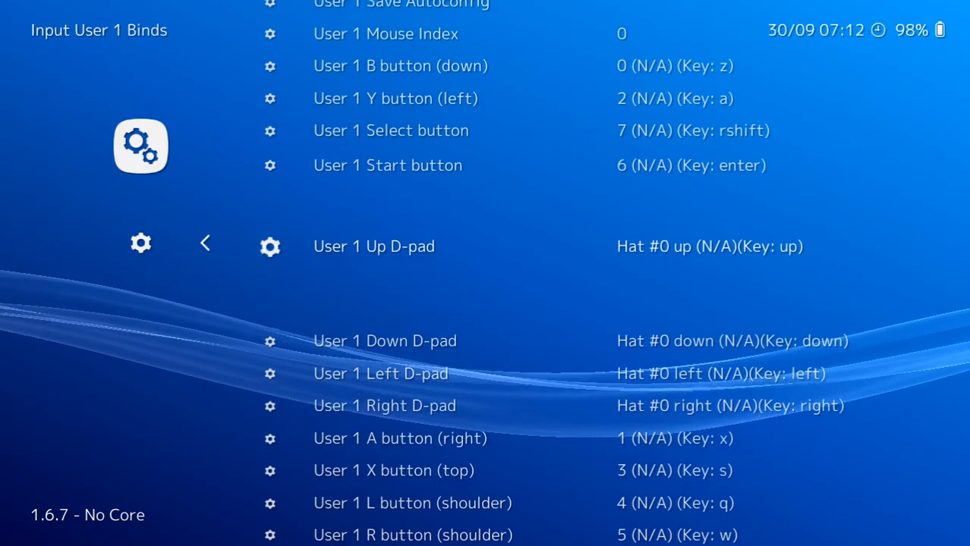
Assign the User 1 R button (shoulder) to the w key.
key("Down")
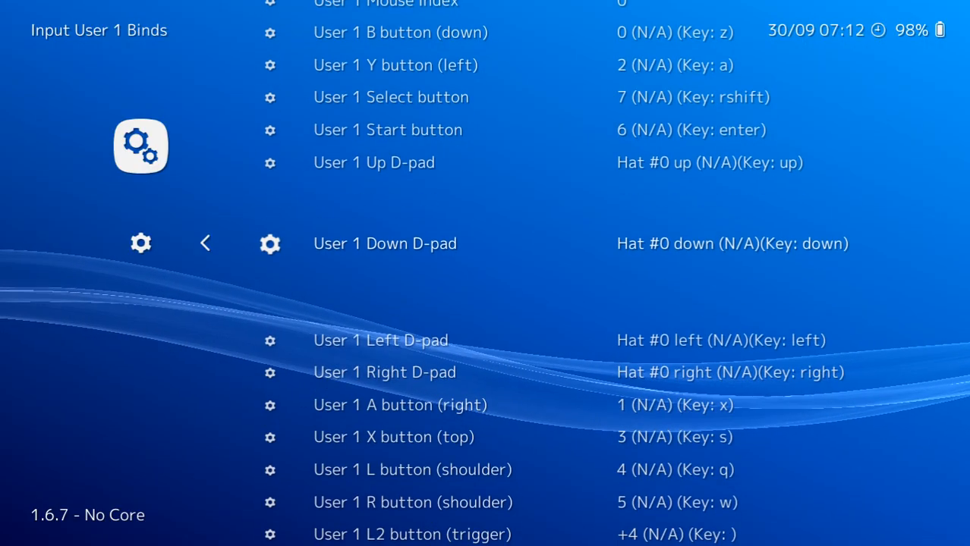
key("Down")
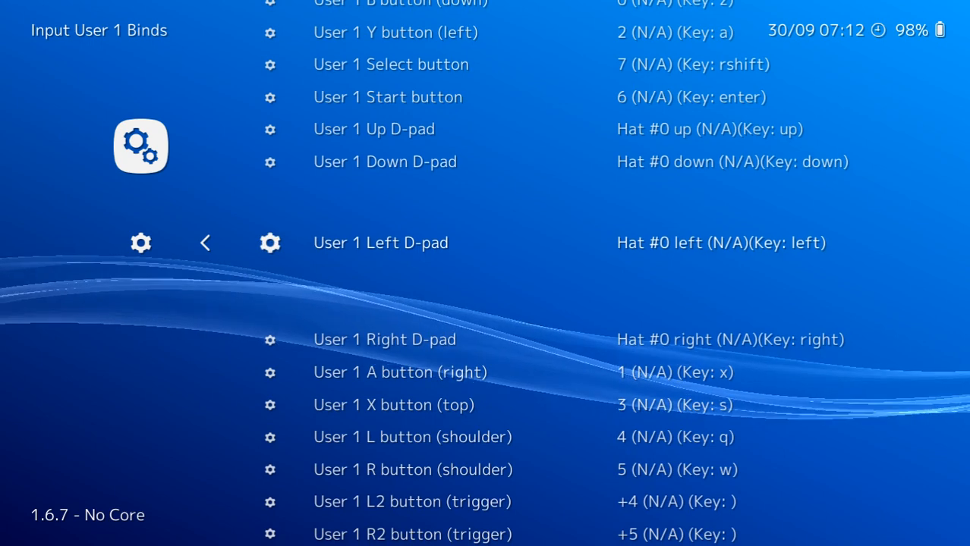
key("Down")
key("Down")
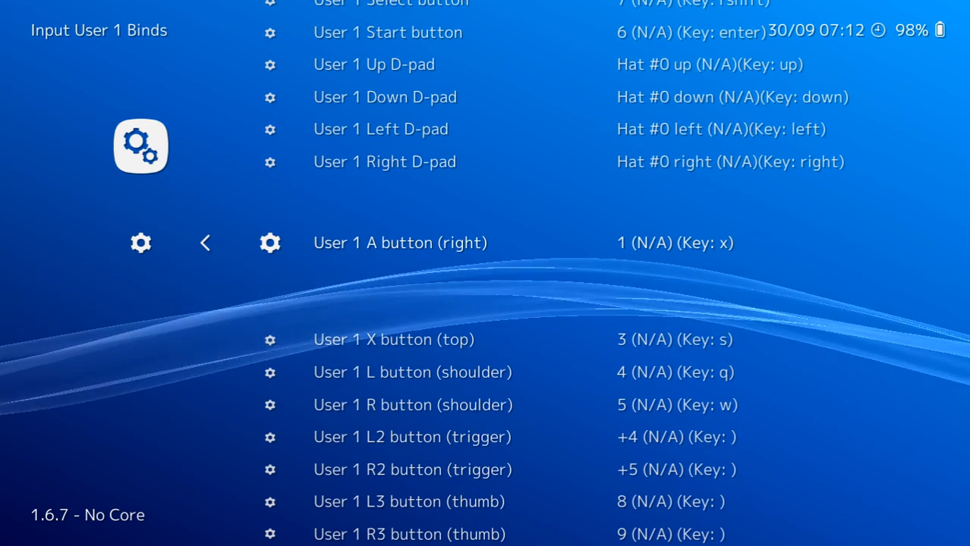
key("Down")
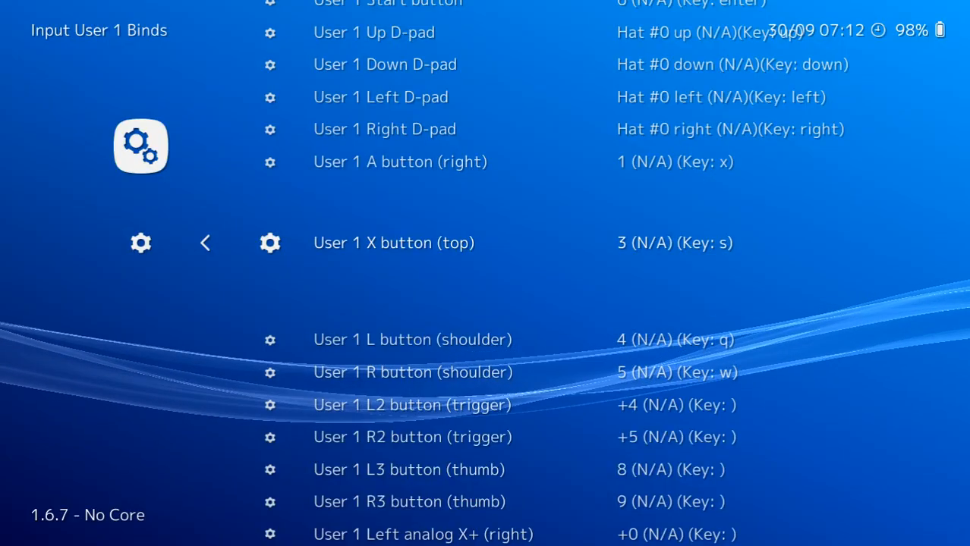
key("Down")
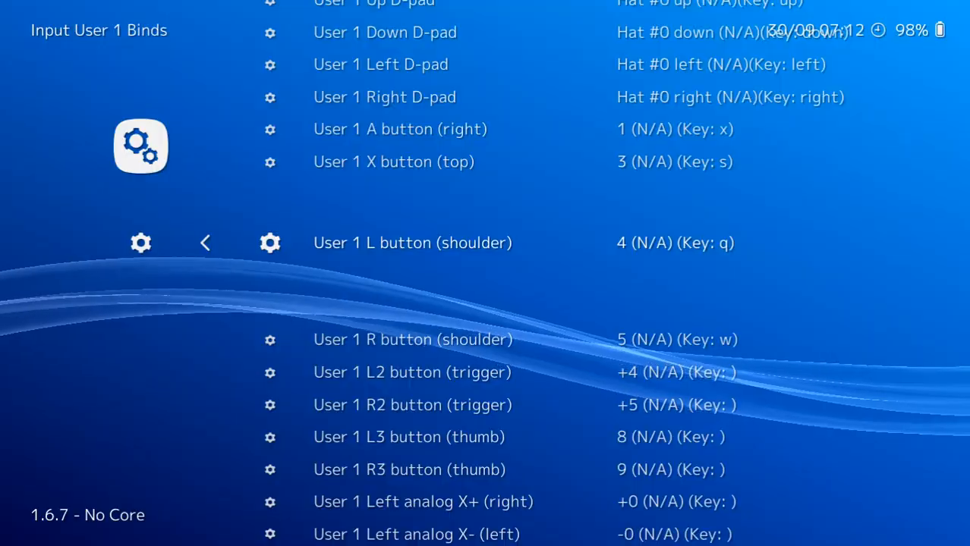
key("Down")
key("Return")
key("w")
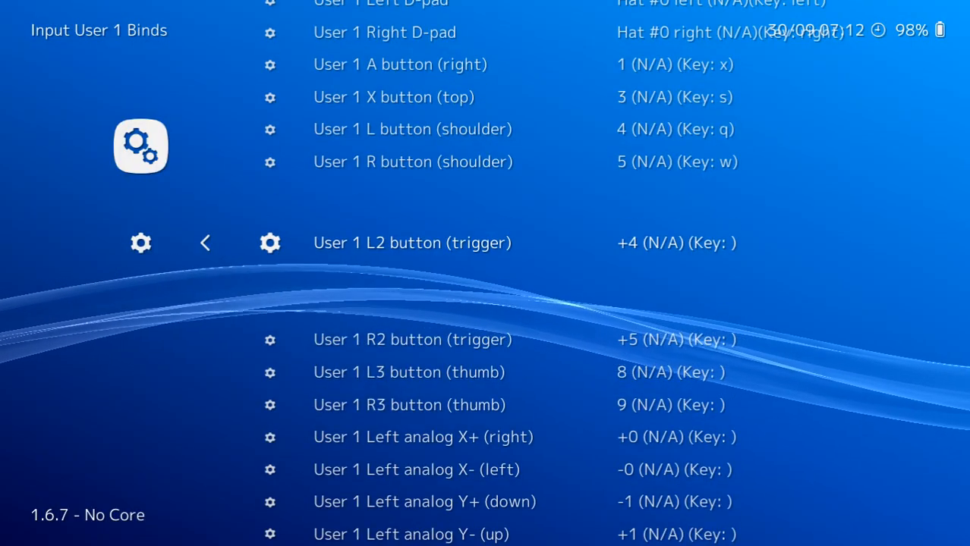
Rebind the User 1 L3 button (thumb).
key("Down")
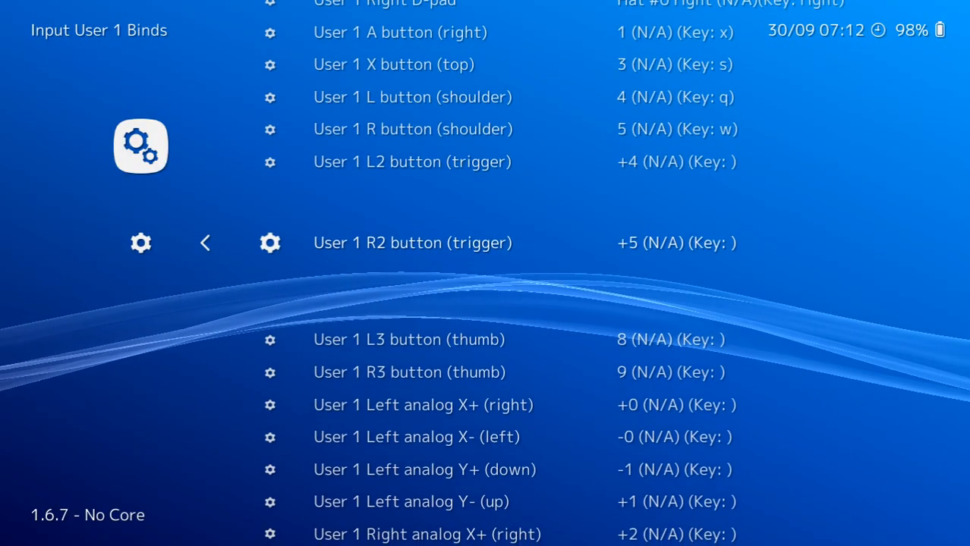
key("Up")
key("Down")
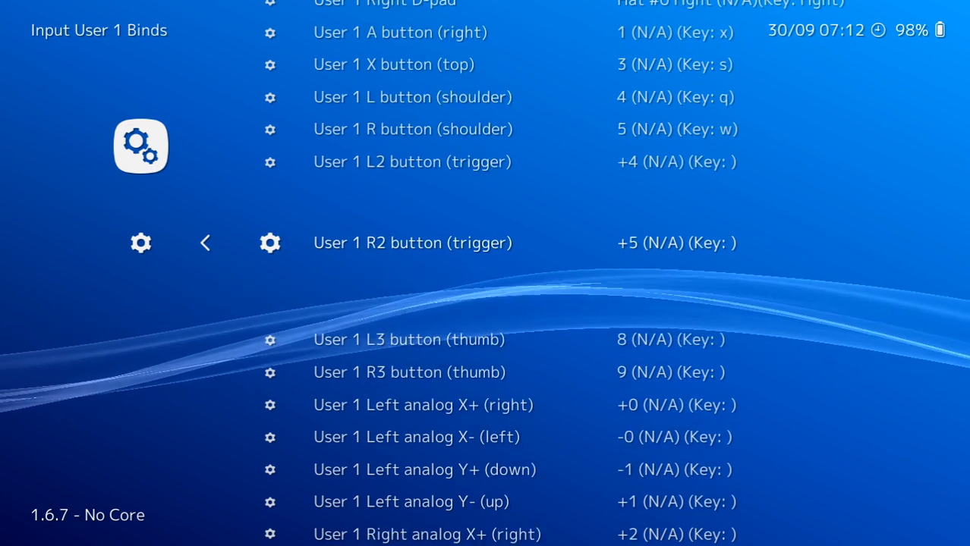
key("Down")
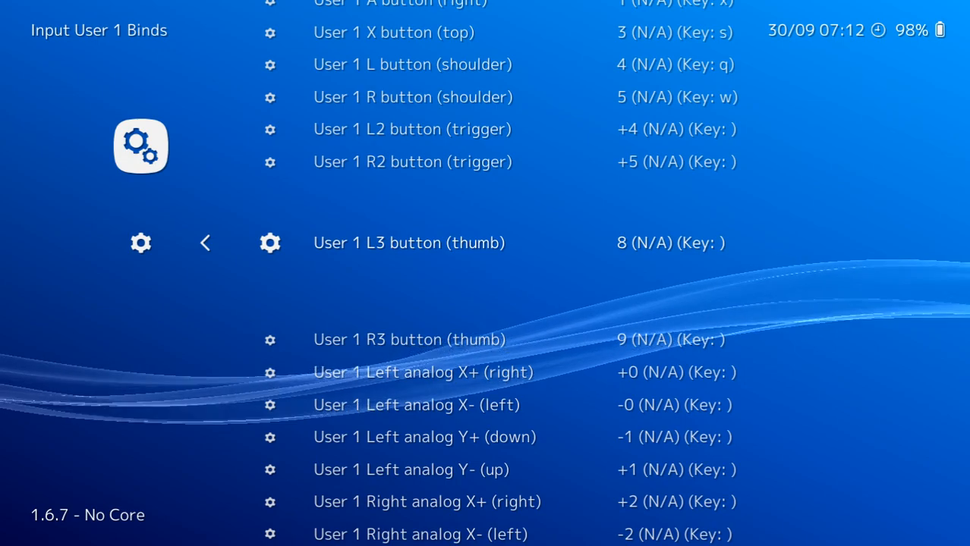
key("Return")
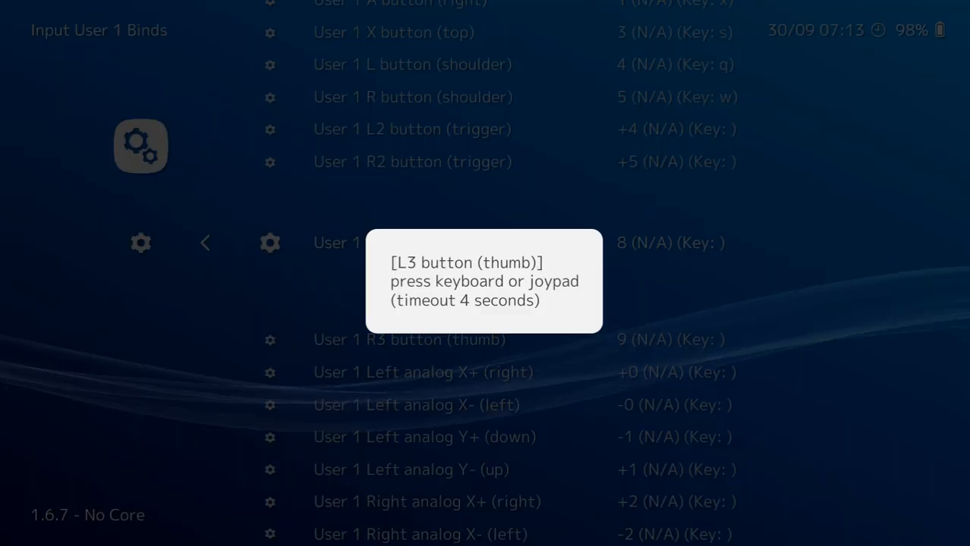
key("Down")
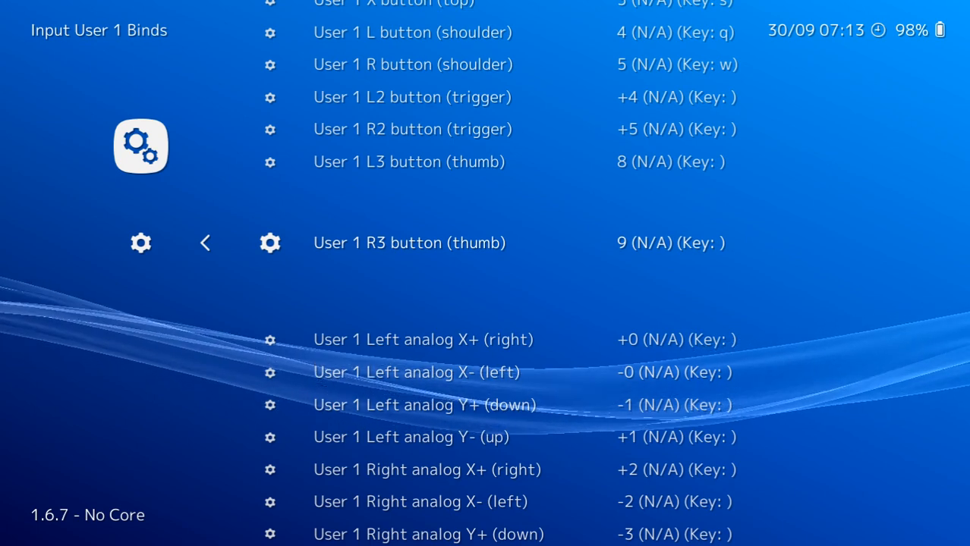
Review the User 1 bindings for the left and right analog stick directions.
key("Down")
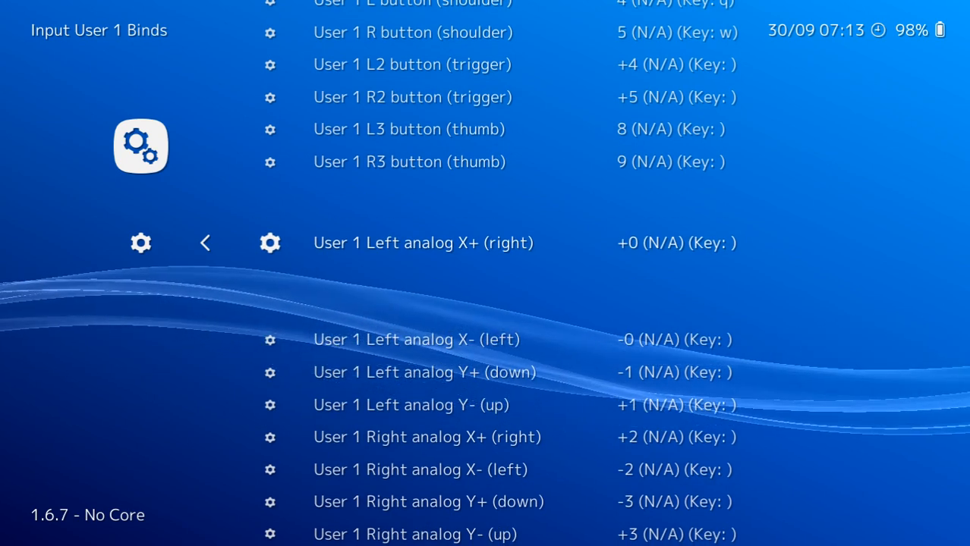
key("Down")
key("Down")
key("Down")
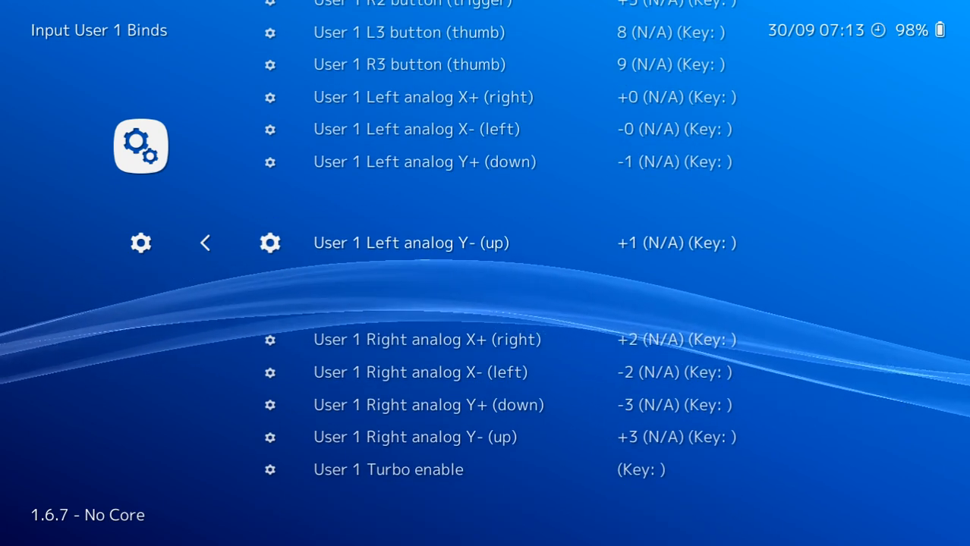
key("Down")
key("Down")
key("Down")
key("Down")
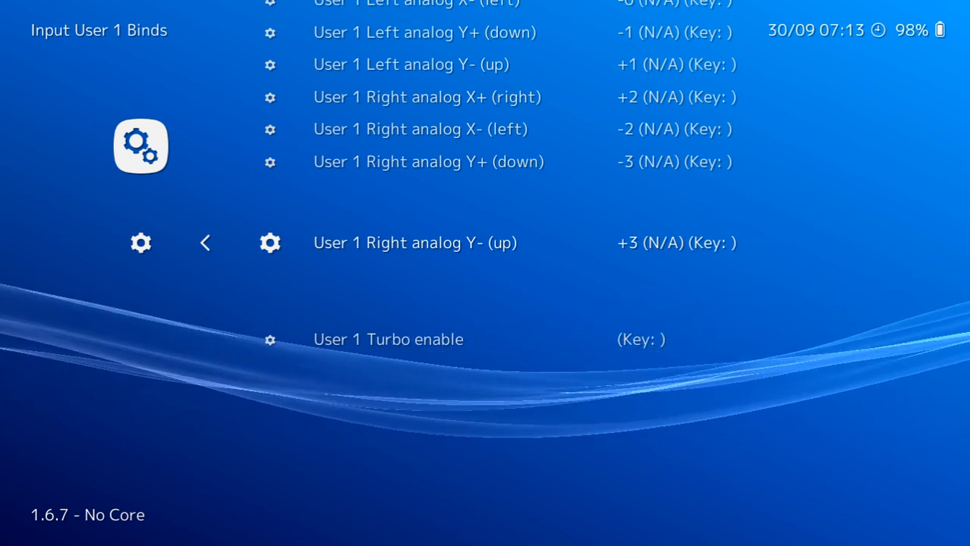
Leave the input settings and save the current configuration from the main menu's Configurations.
key("BackSpace")
key("BackSpace")
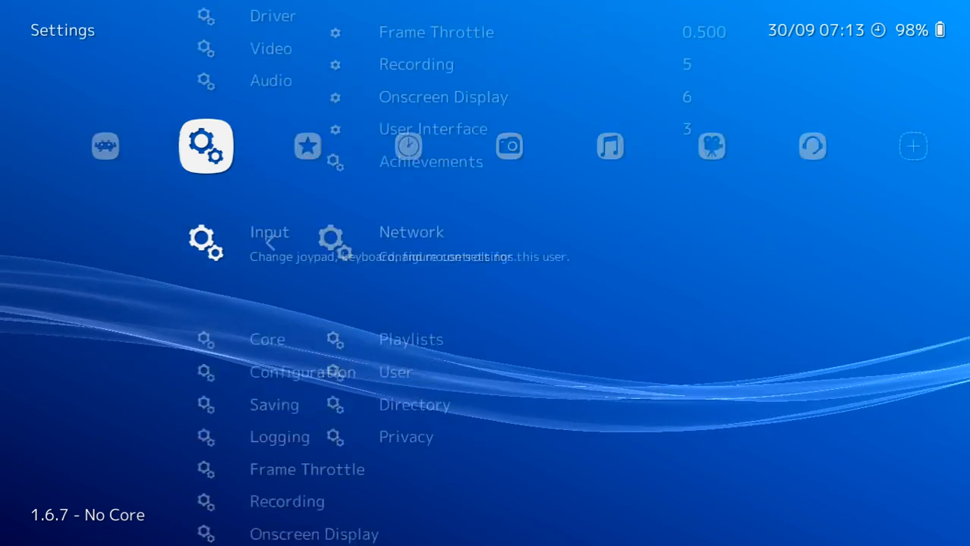
key("Left")
key("Down")
key("Down")
key("Down")
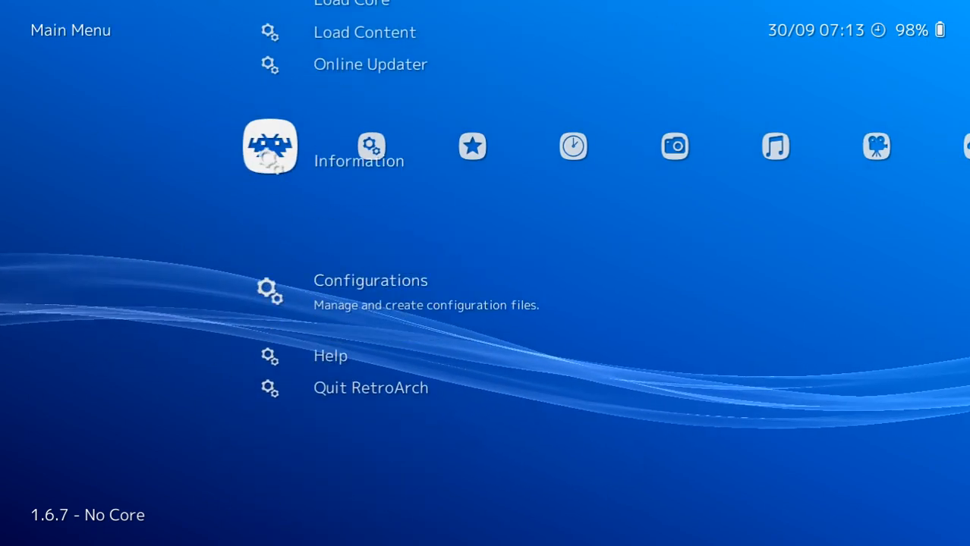
key("Return")
key("Down")
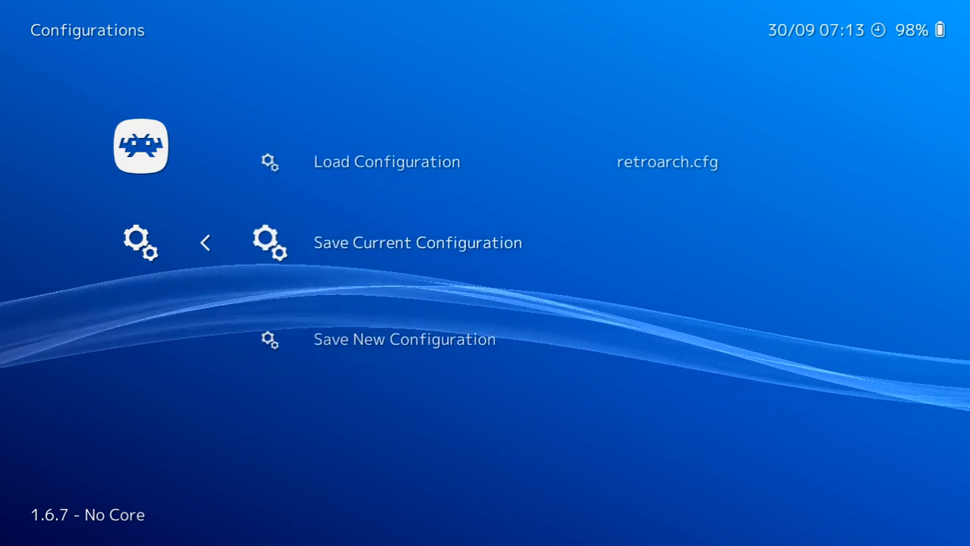
key("Return")
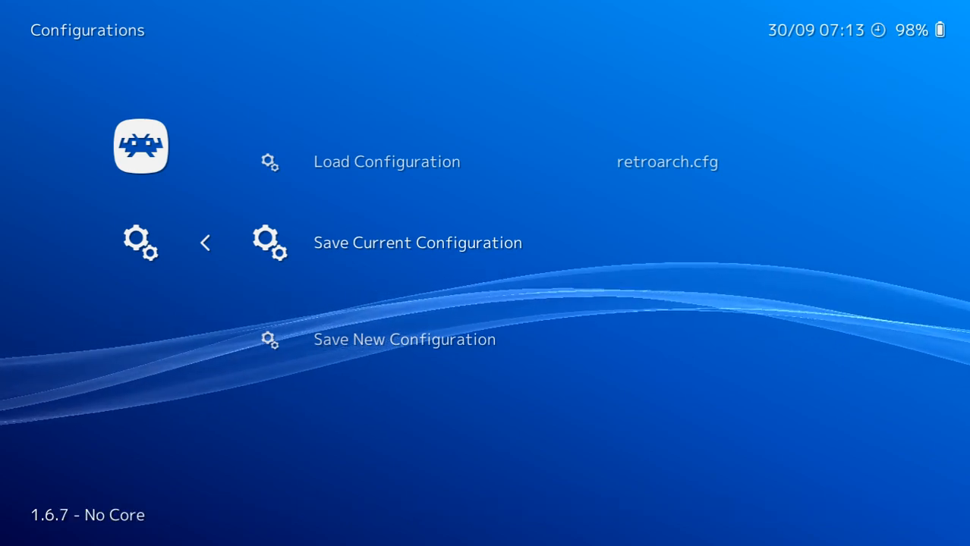
Return to the main menu and quit RetroArch.
key("BackSpace")
key("Down")
key("Down")
key("Return")
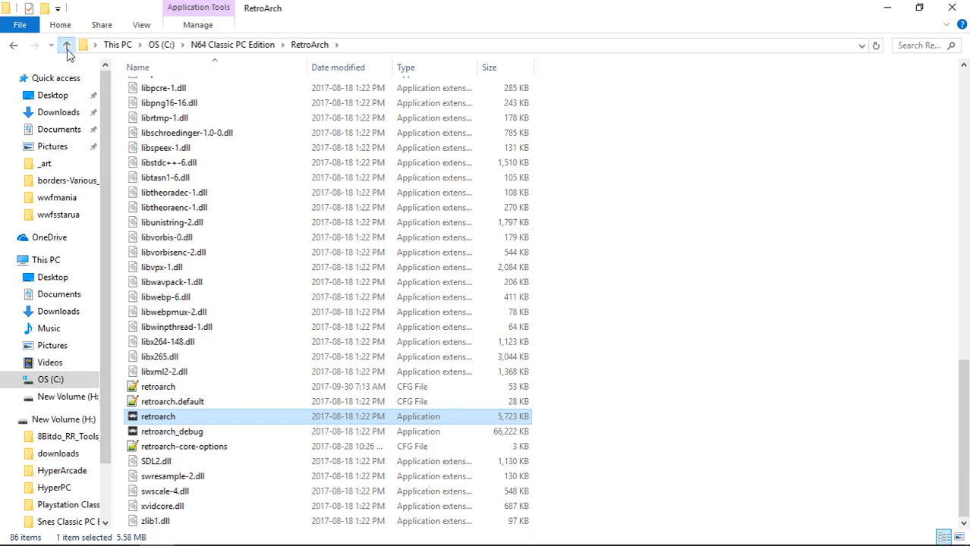
Launch Project64 from the PJ64 folder of N64 Classic PC Edition and dismiss its support notice.
left_click(67, 46)
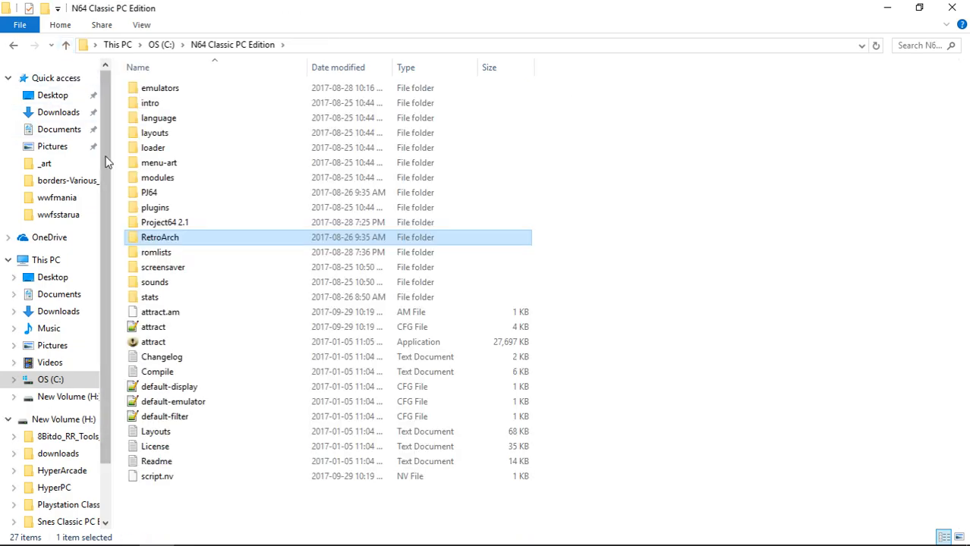
double_click(152, 195)
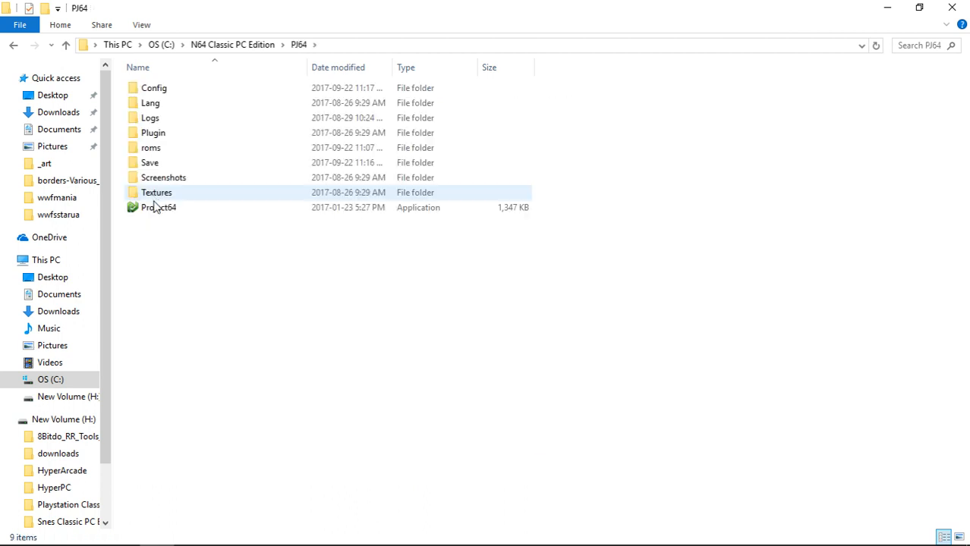
left_click(159, 213)
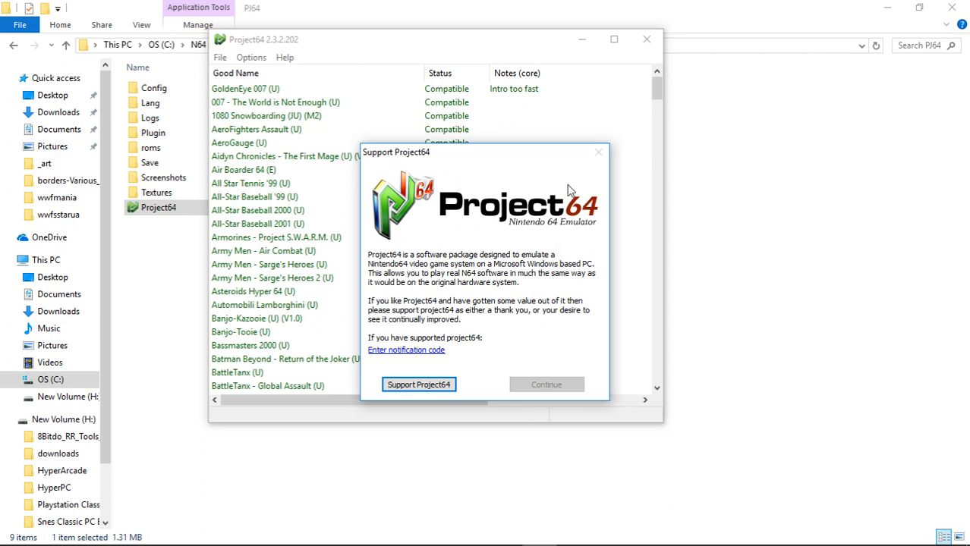
left_click(597, 155)
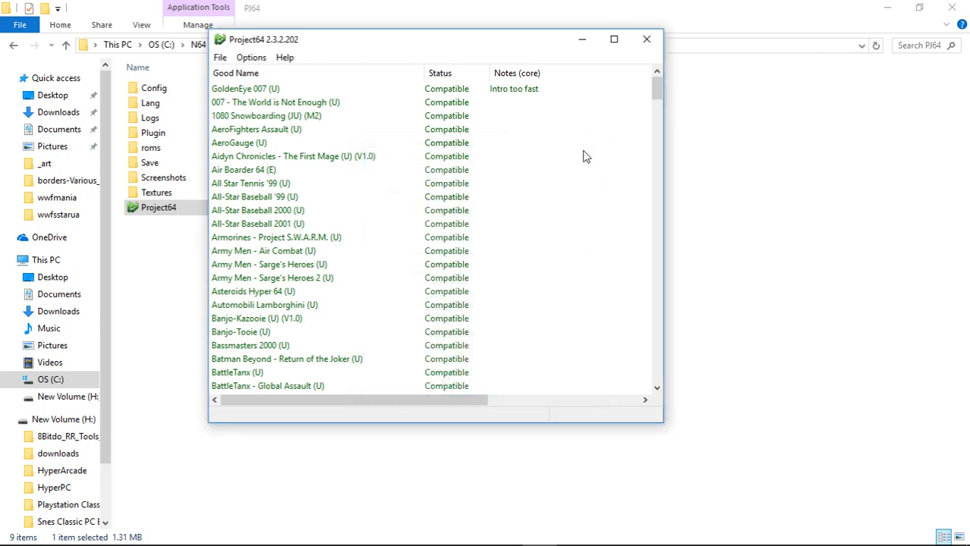
In the controller plugin configuration, bind Controller 1's digital pad Up, Left and Right to the matching gamepad PoV 1 directions.
left_click(252, 59)
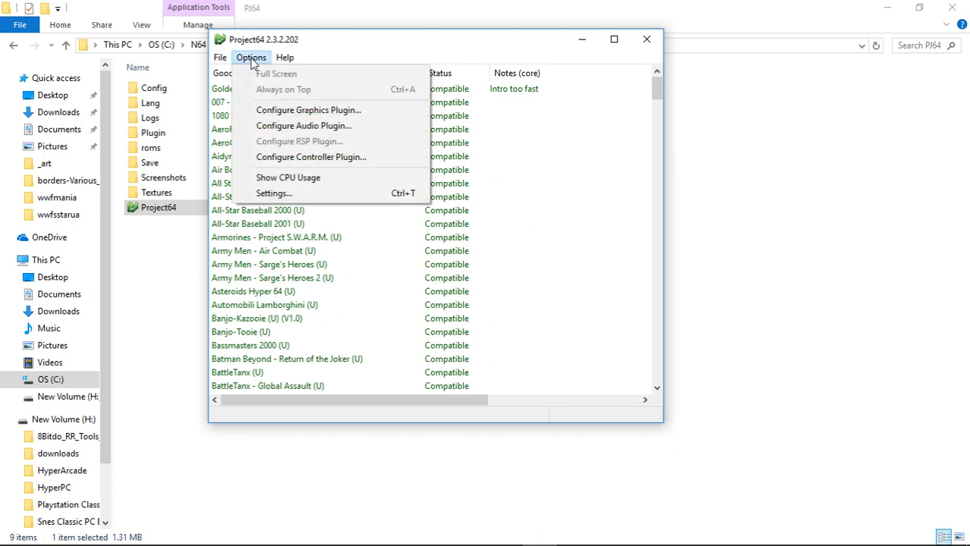
left_click(296, 164)
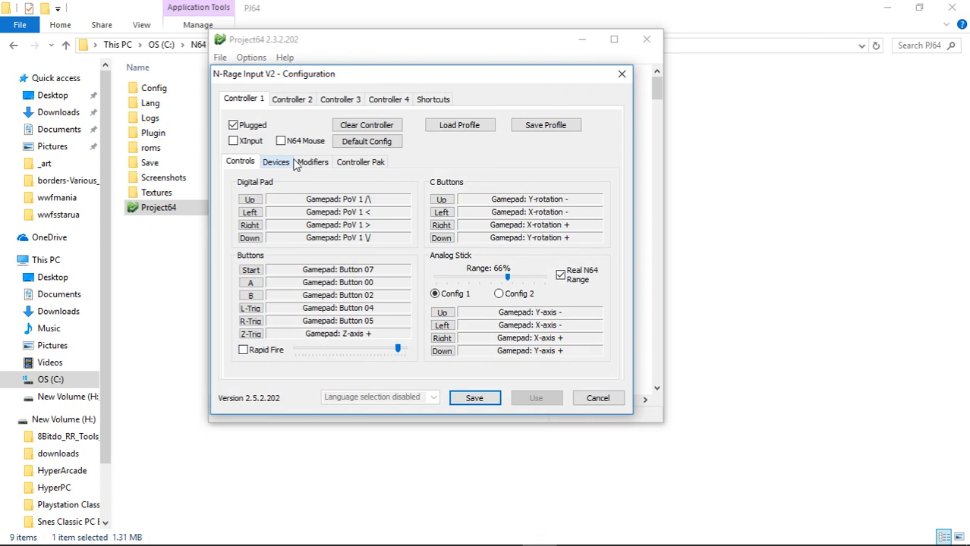
left_click(252, 200)
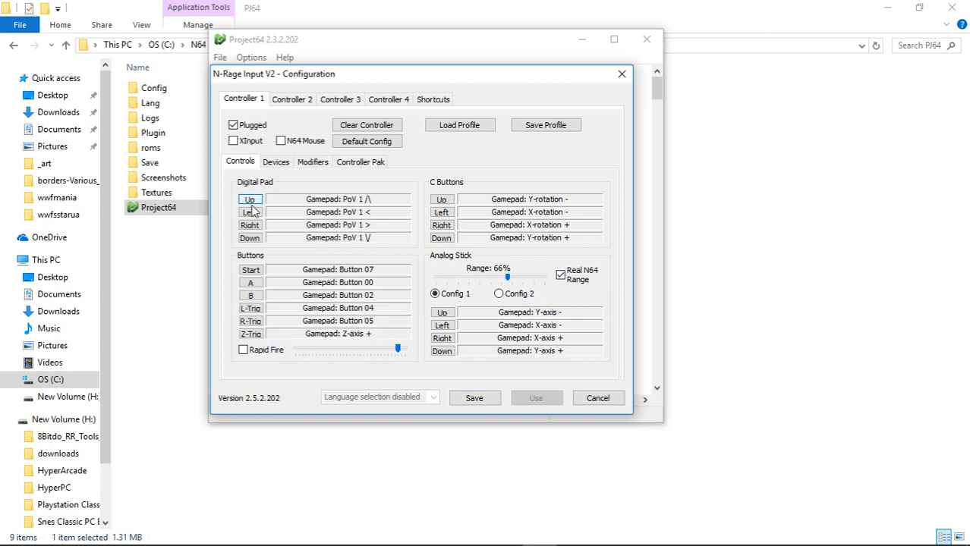
left_click(250, 212)
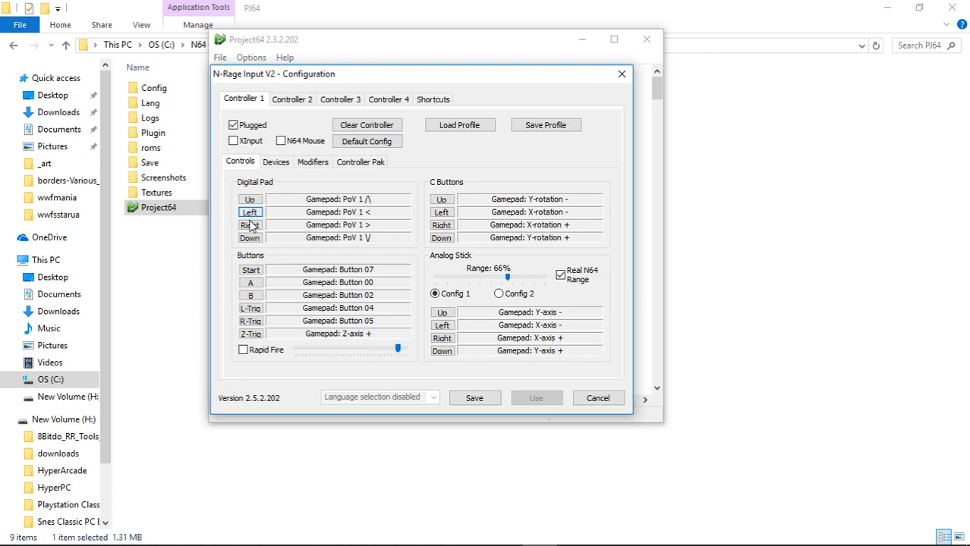
left_click(250, 226)
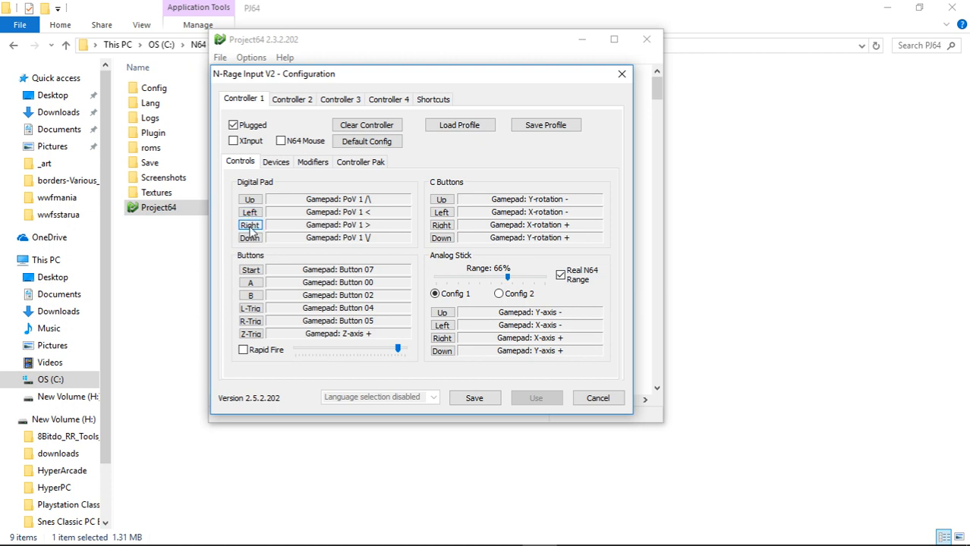
Bind Controller 1's A to gamepad Button 00, B to Button 02 and Z-Trig to Z-axis +.
left_click(252, 283)
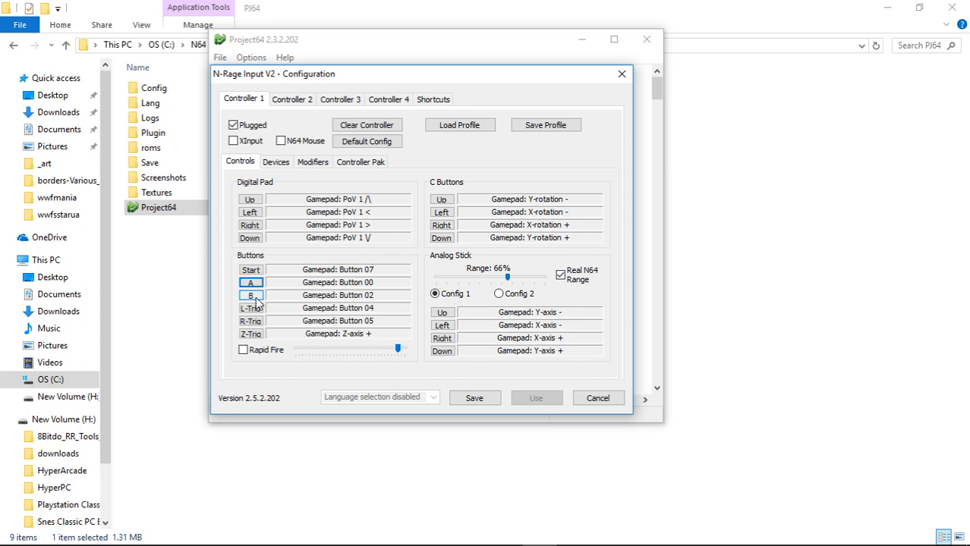
left_click(256, 300)
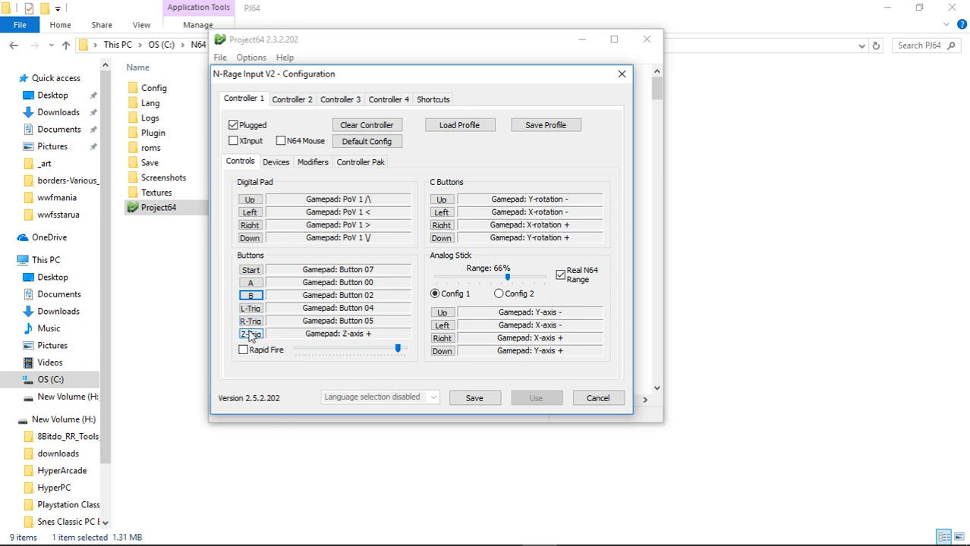
left_click(251, 334)
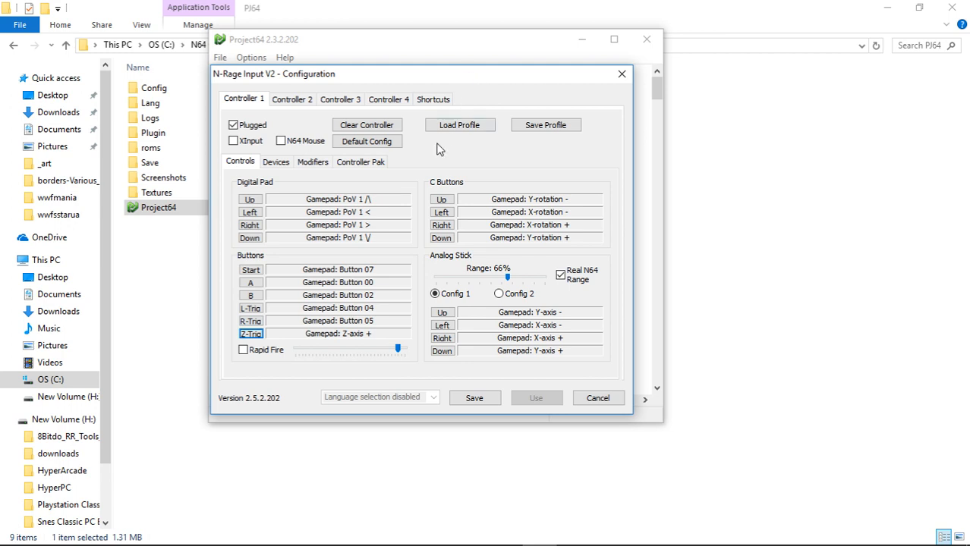
Bind C Buttons Up to Y-rotation - and Analog Stick Up to Y-axis -, and save the controller configuration.
left_click(443, 201)
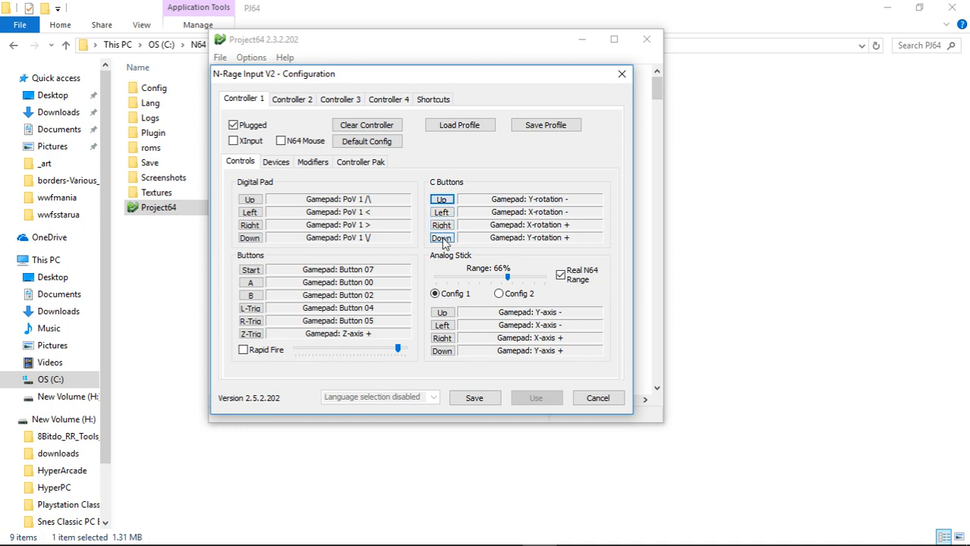
left_click(445, 315)
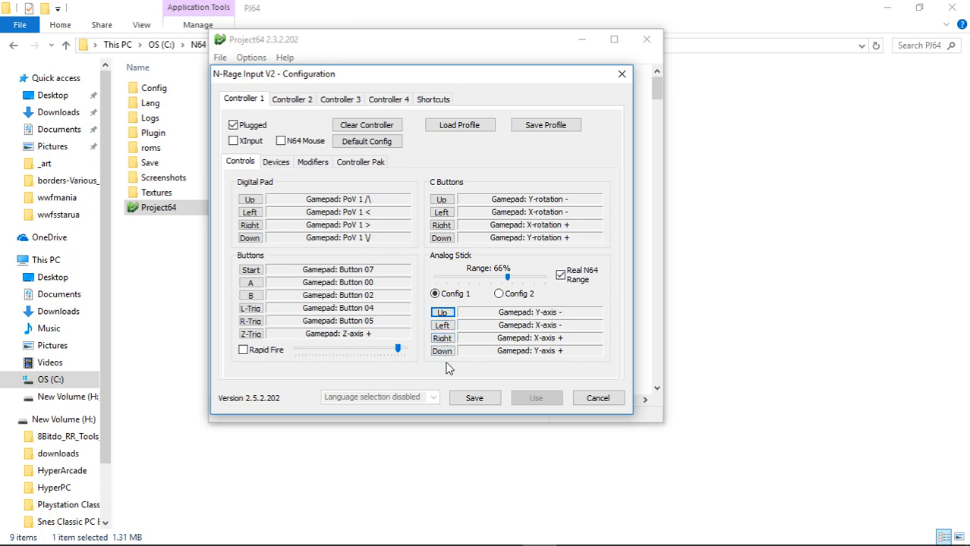
left_click(475, 399)
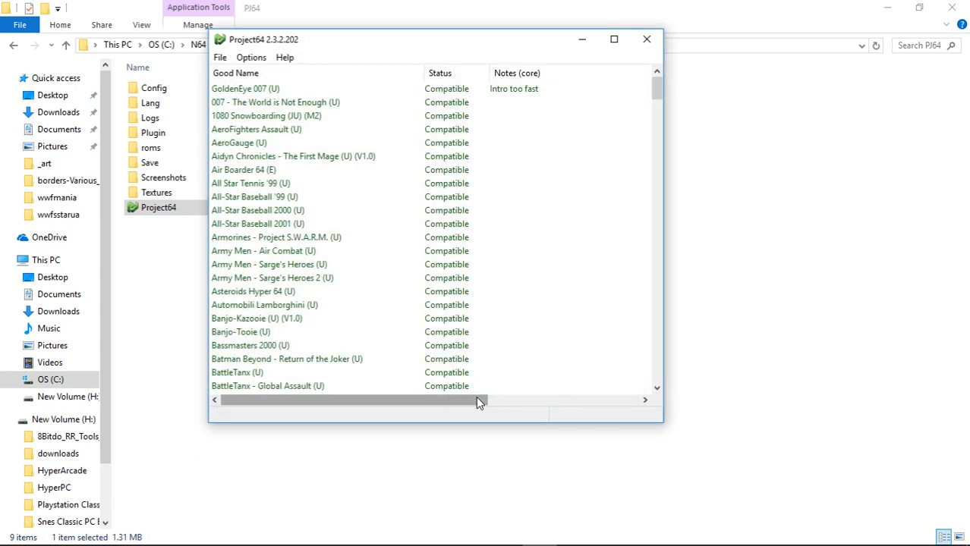
Exit this Project64 version and launch Project64 from the Project64 2.1 folder.
left_click(219, 58)
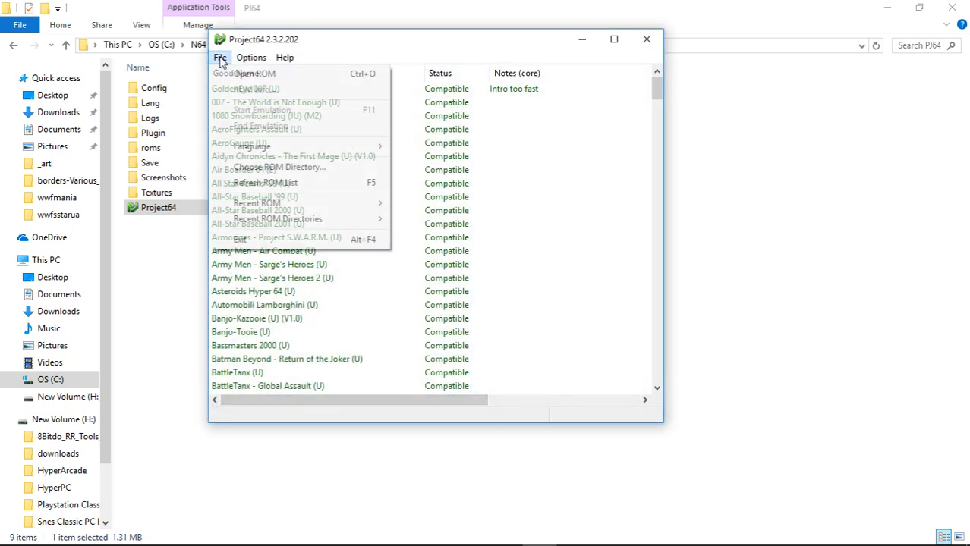
left_click(235, 241)
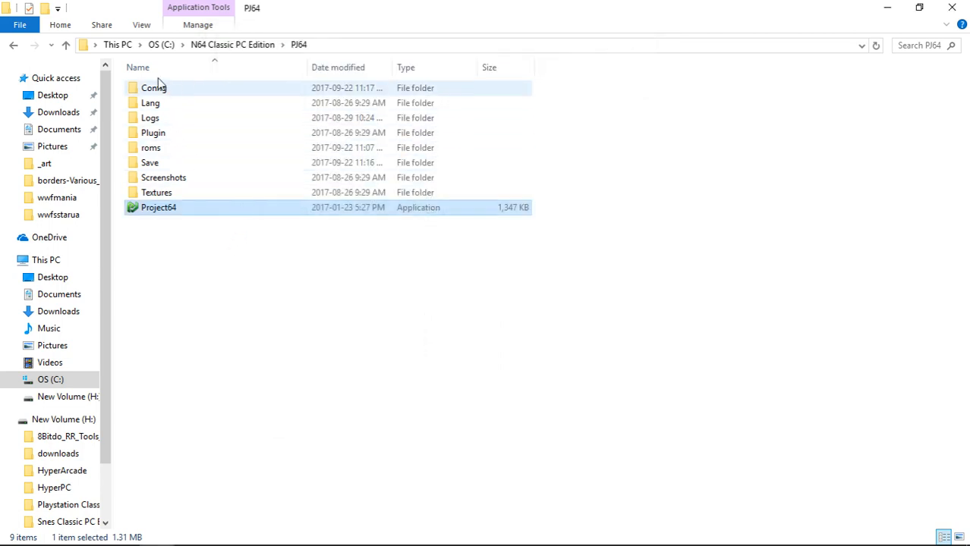
left_click(66, 46)
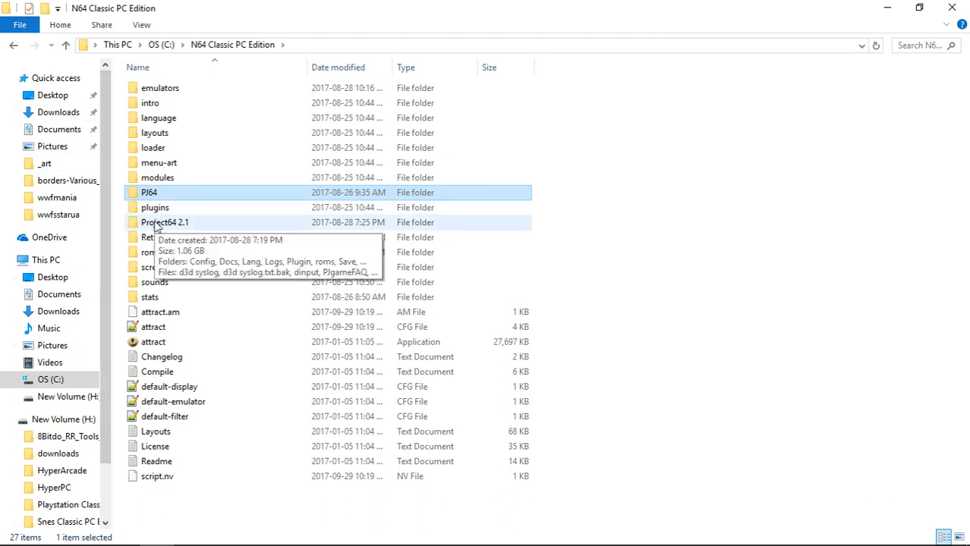
double_click(156, 224)
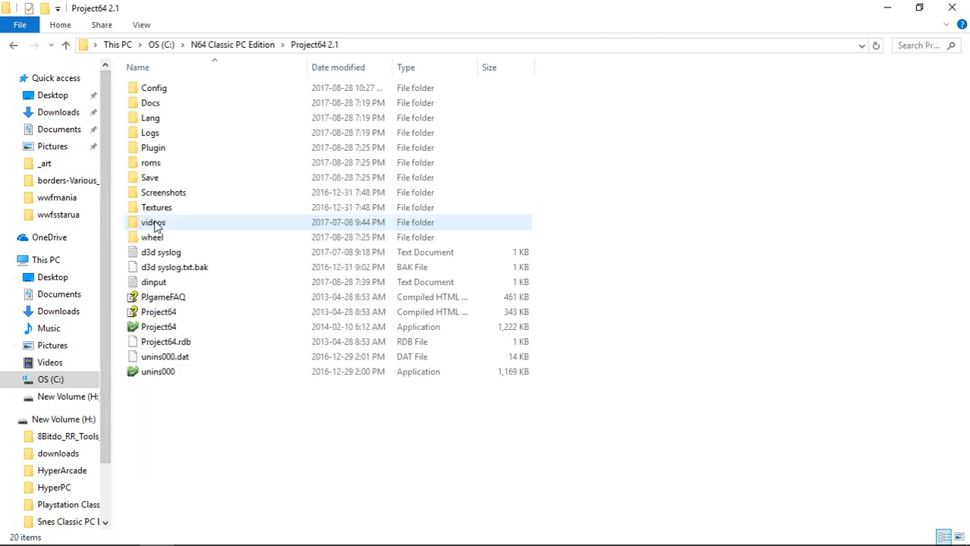
double_click(157, 329)
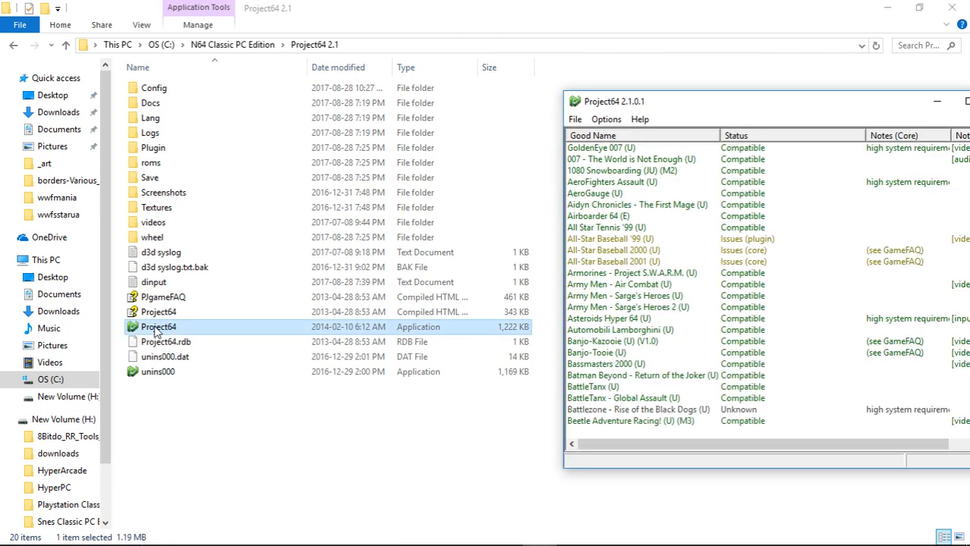
In the controller plugin configuration, bind Player 1's digital pad Up, Down, Left and Right to the matching Pov0 directions.
left_click(607, 121)
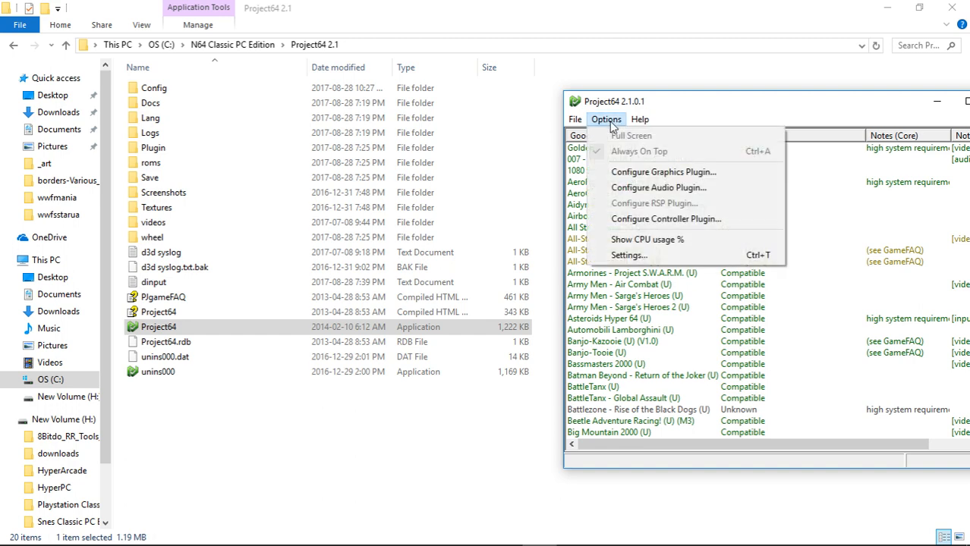
left_click(622, 224)
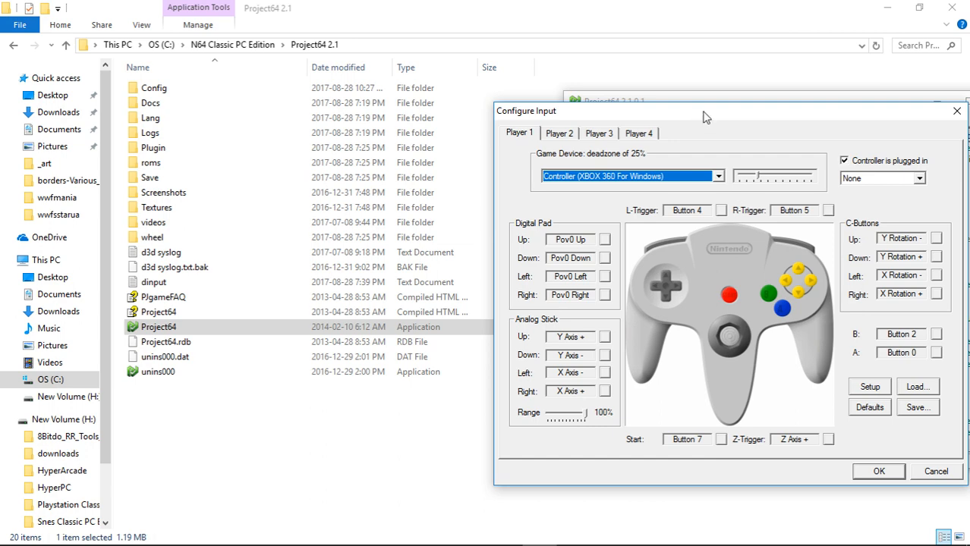
left_click_drag(700, 122, 473, 70)
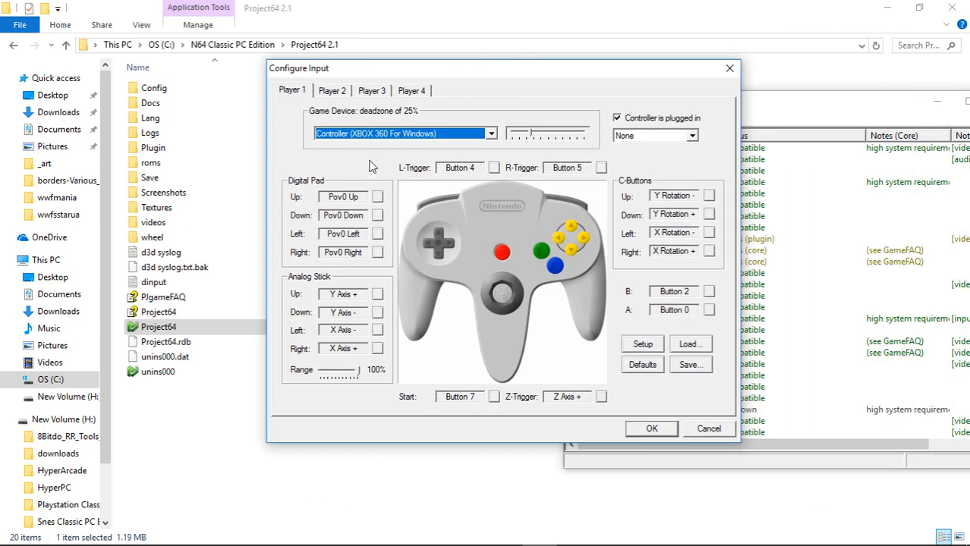
left_click(378, 197)
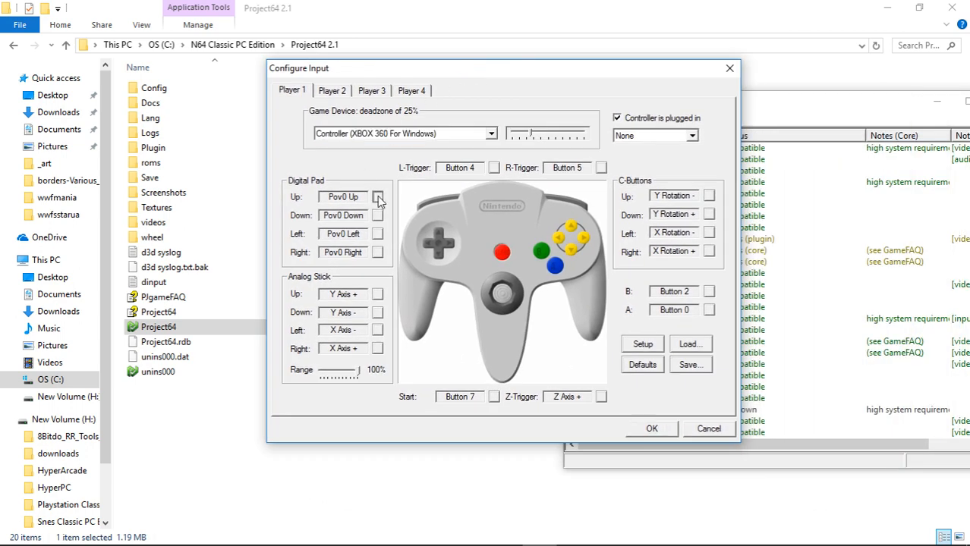
left_click(377, 216)
left_click(378, 236)
left_click(378, 251)
Bind Player 1's analog stick Up to Y Axis +, Down to Y Axis -, Left to X Axis - and Right to X Axis +.
left_click(377, 294)
left_click(377, 312)
left_click(378, 330)
left_click(378, 349)
Bind L-Trigger to Button 4, R-Trigger to Button 5, Start to Button 7, Z-Trigger to Z Axis +, B to Button 2 and A to Button 0.
left_click(494, 168)
left_click(600, 168)
left_click(494, 397)
left_click(601, 396)
left_click(708, 292)
left_click(708, 311)
Bind C-Buttons Up and Down to Y Rotation - and +, Left and Right to X Rotation - and +, and accept the input configuration.
left_click(709, 197)
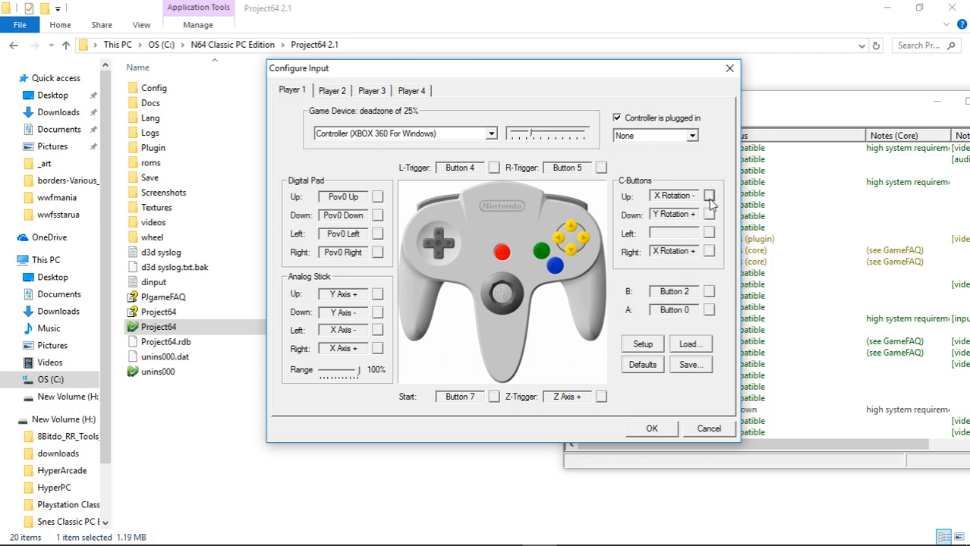
left_click(709, 197)
left_click(709, 215)
left_click(709, 233)
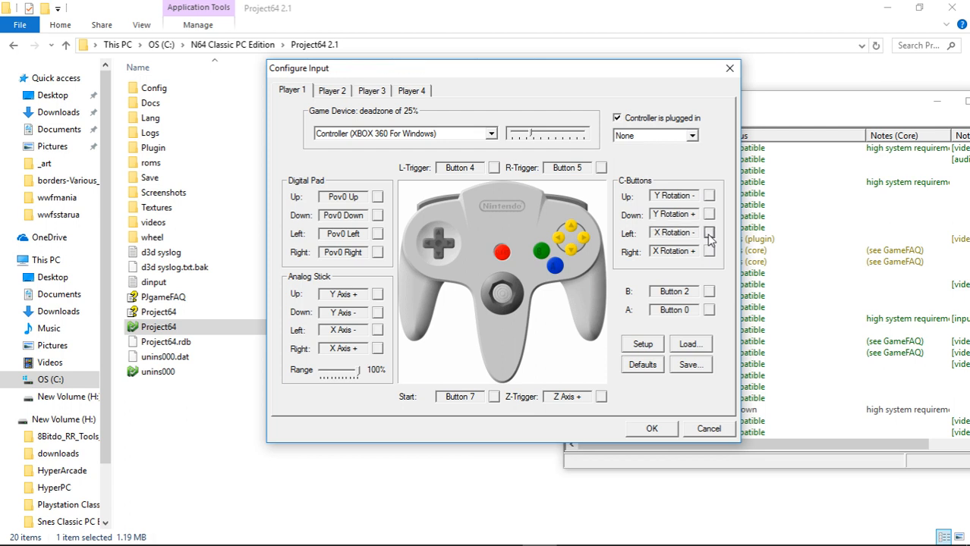
left_click(708, 251)
left_click(642, 431)
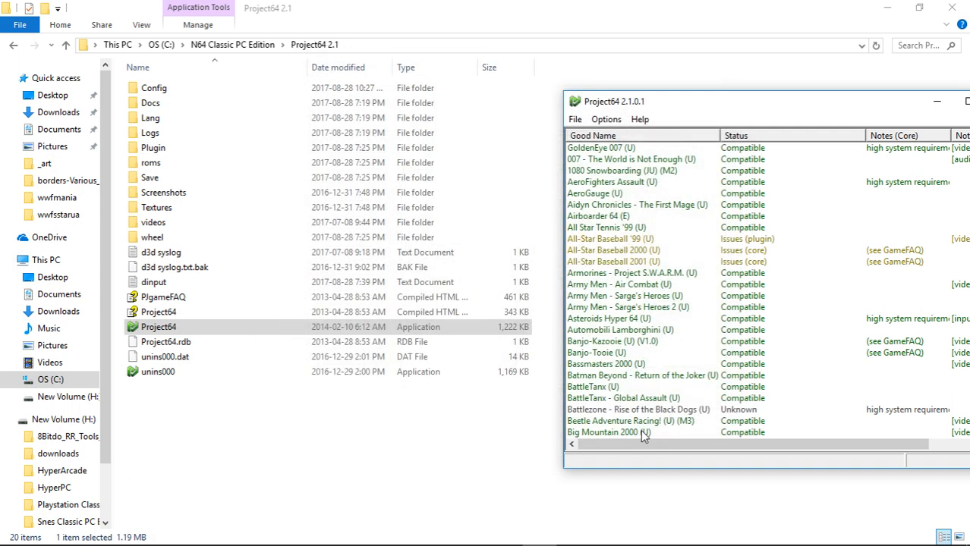
Exit Project64 2.1 and launch the attract application from the N64 Classic PC Edition folder.
left_click(571, 121)
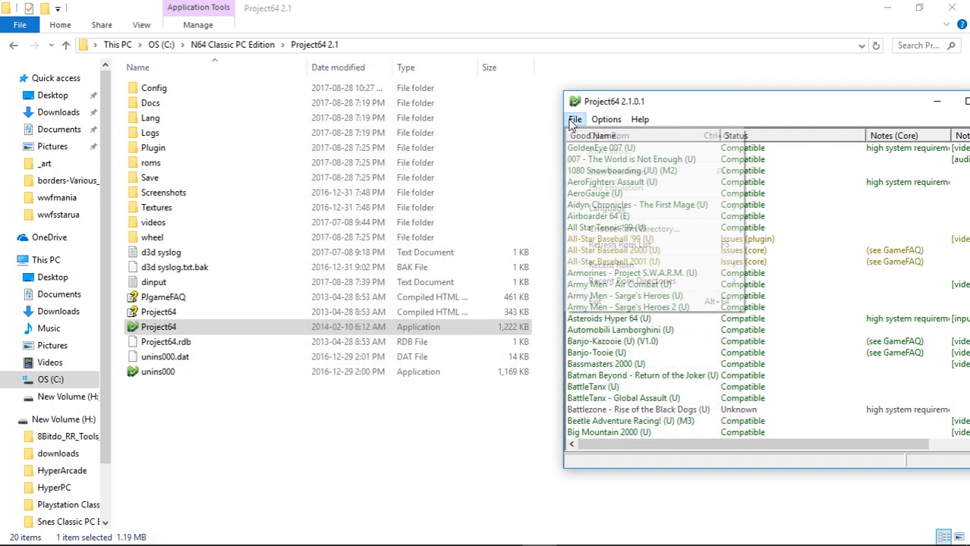
left_click(594, 302)
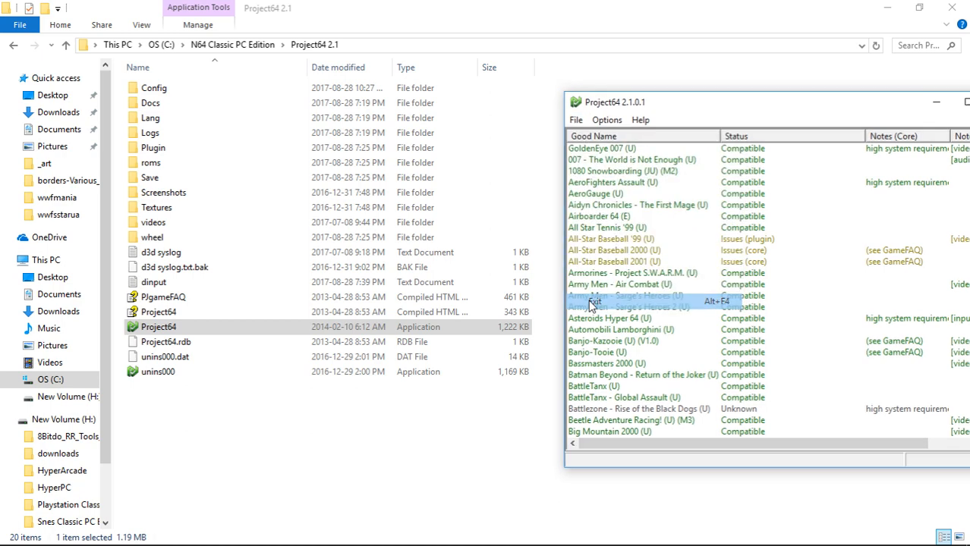
left_click(67, 45)
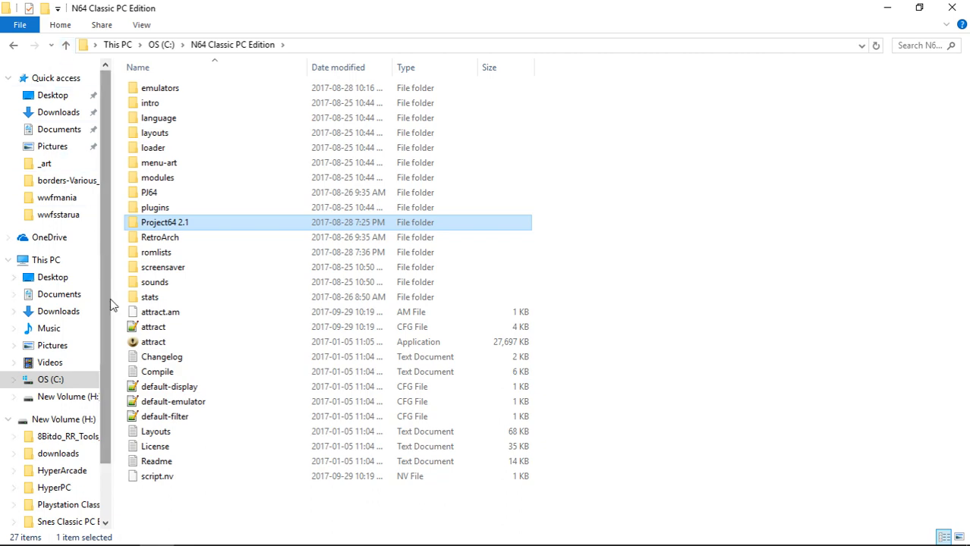
left_click(162, 346)
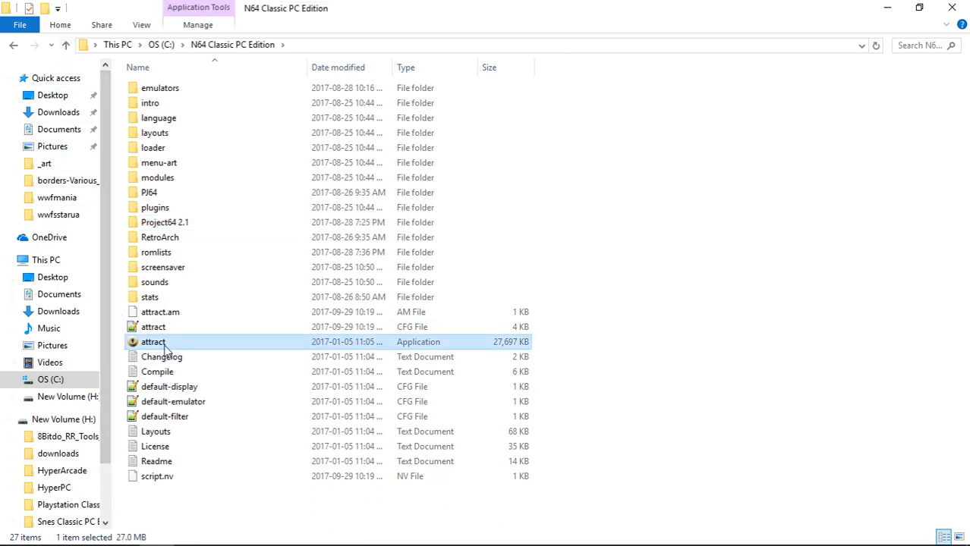
double_click(162, 343)
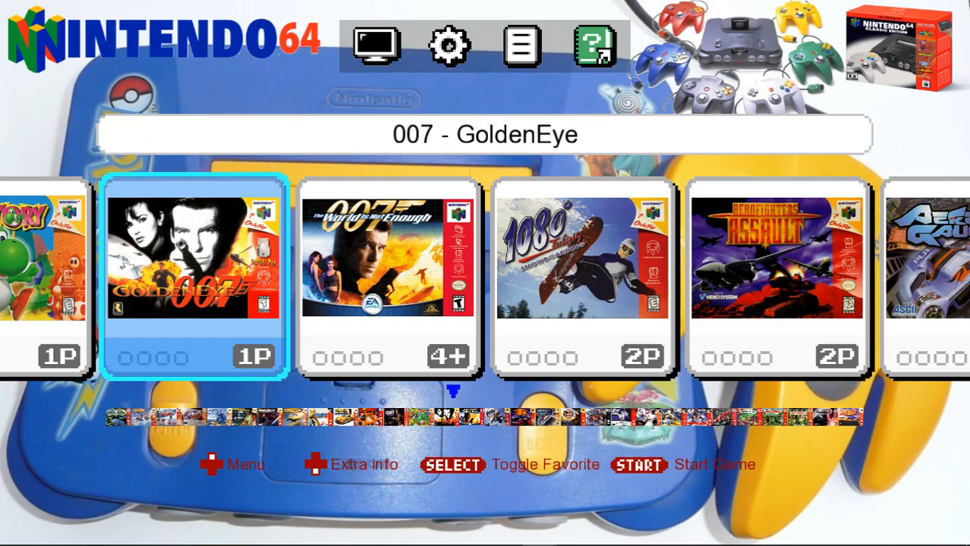
Open the Attract-Mode configuration and enter its Controls settings.
key("XF86AudioMute")
key("Tab")
key("Up")
key("Up")
key("Up")
key("Up")
key("Up")
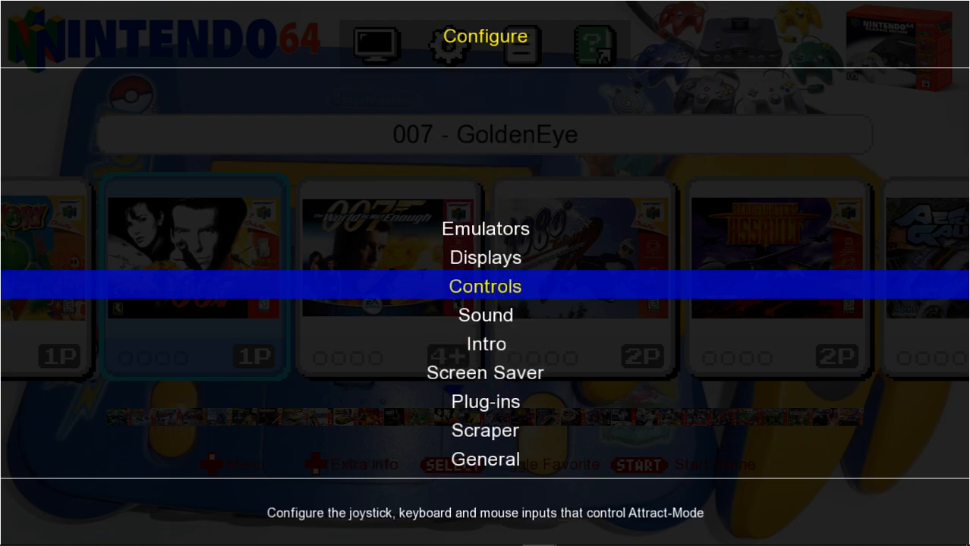
key("Return")
Add Joy0 Button3 as an extra input for the Back (Exit (Confirm)) control.
key("Up")
key("Up")
key("Up")
key("Up")
key("Up")
key("Up")
key("Up")
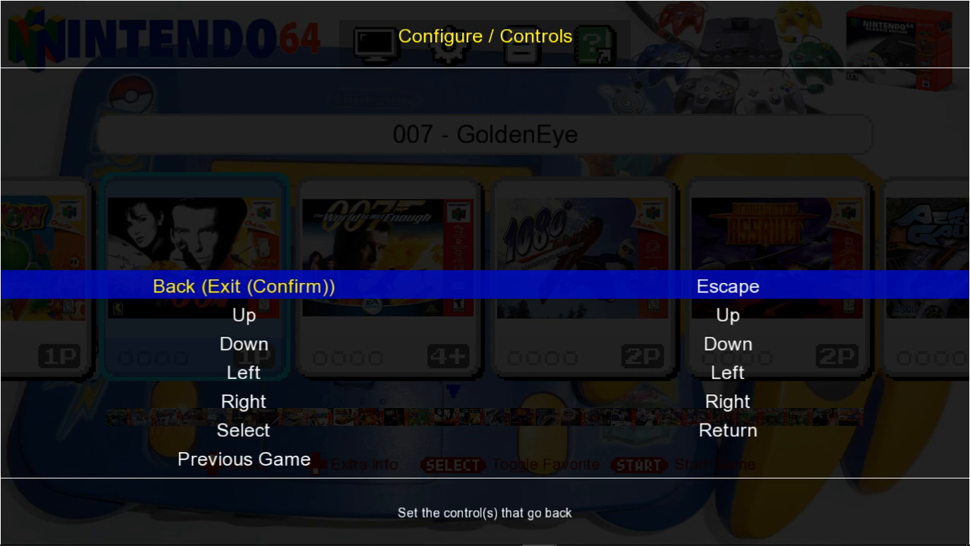
key("Return")
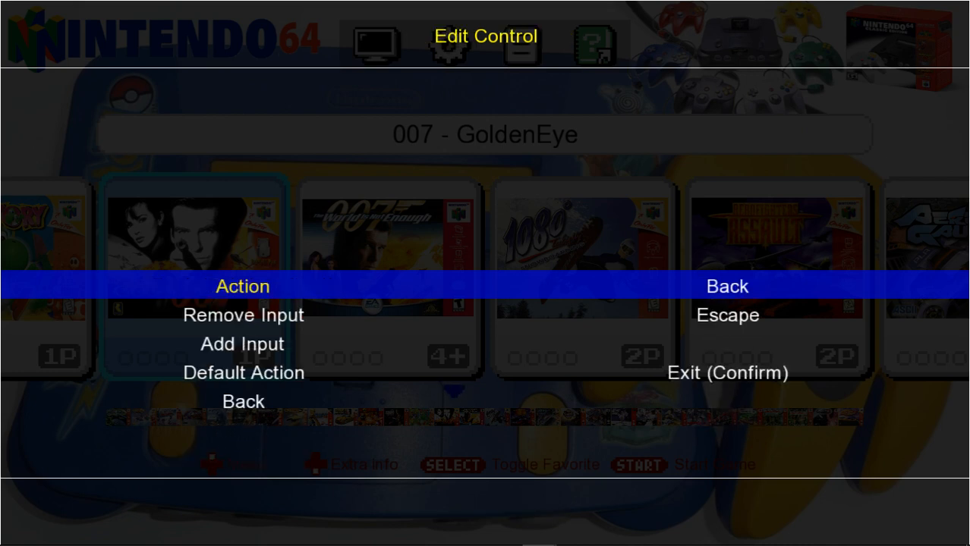
key("Down")
key("Down")
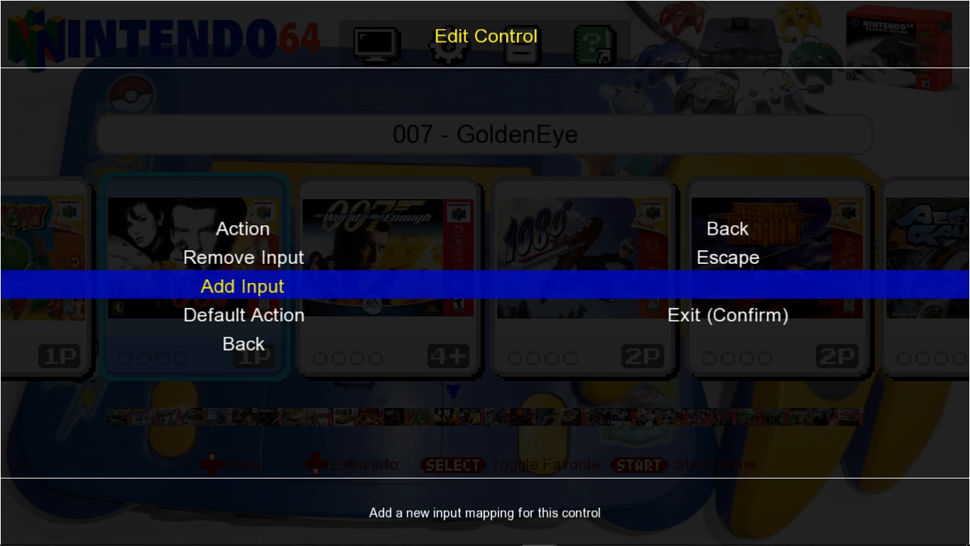
key("Return")
key("Escape")
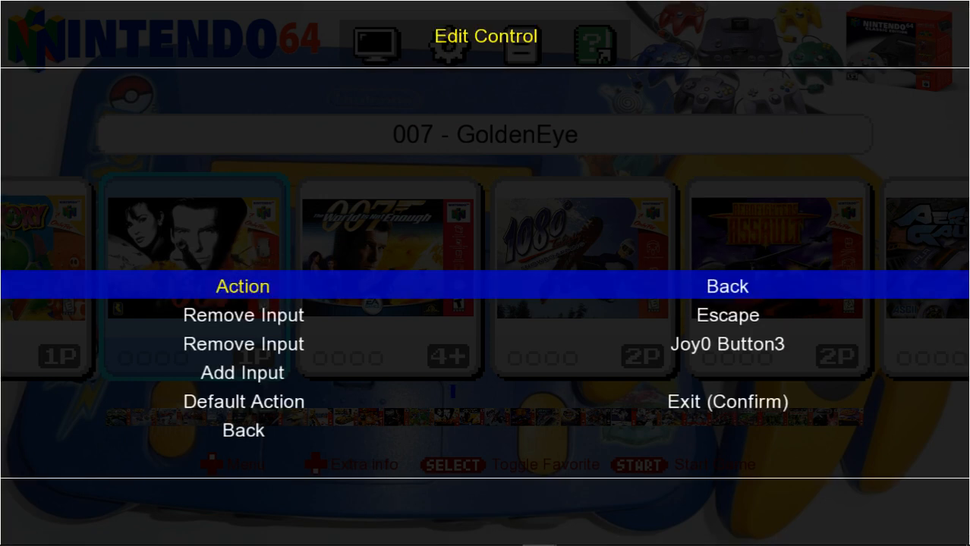
key("Escape")
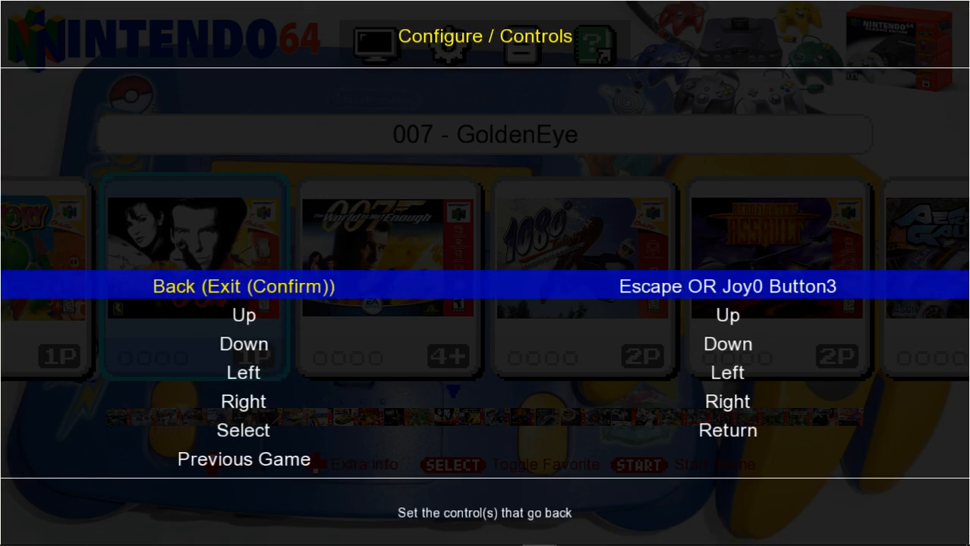
Add the controller's Joy0 PovYpos direction as a new input for the Up control.
key("Down")
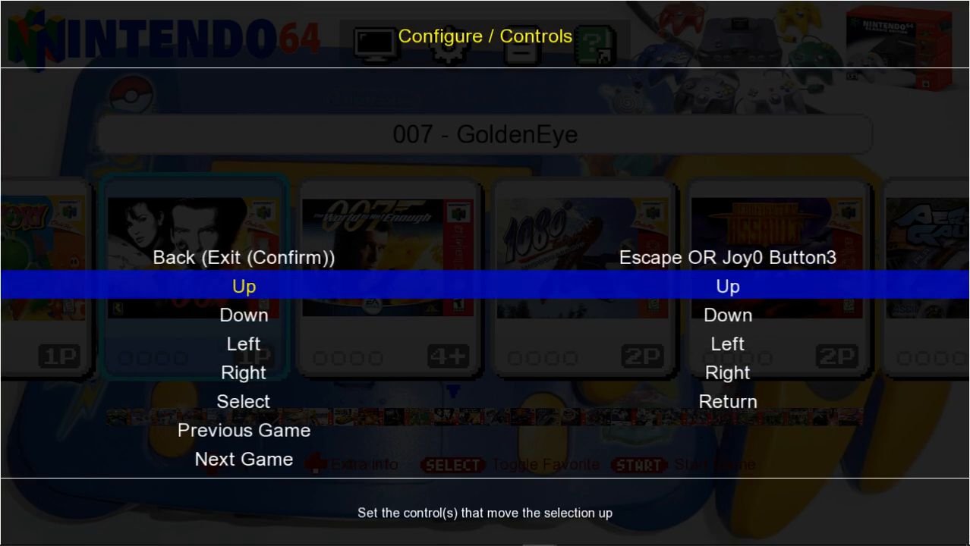
key("Return")
key("Down")
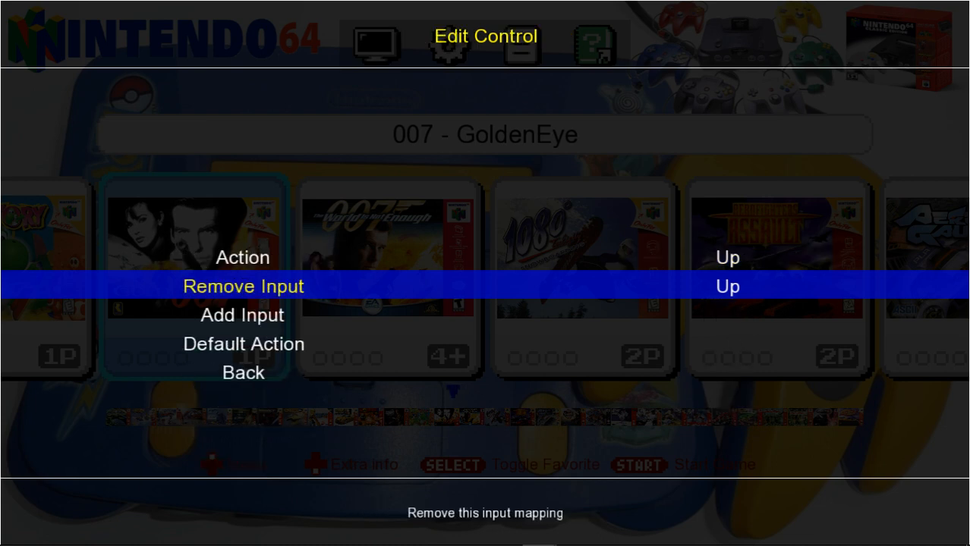
key("Down")
key("Return")
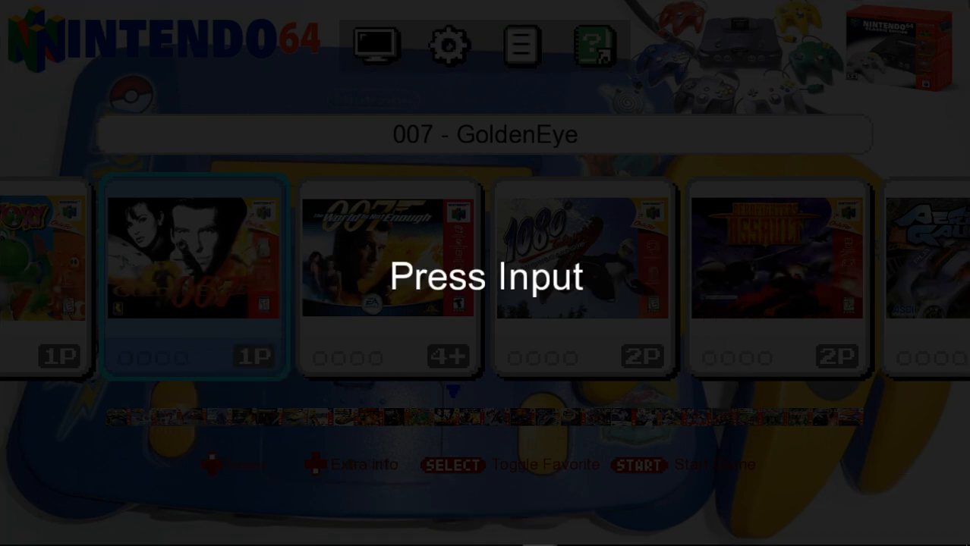
key("Up")
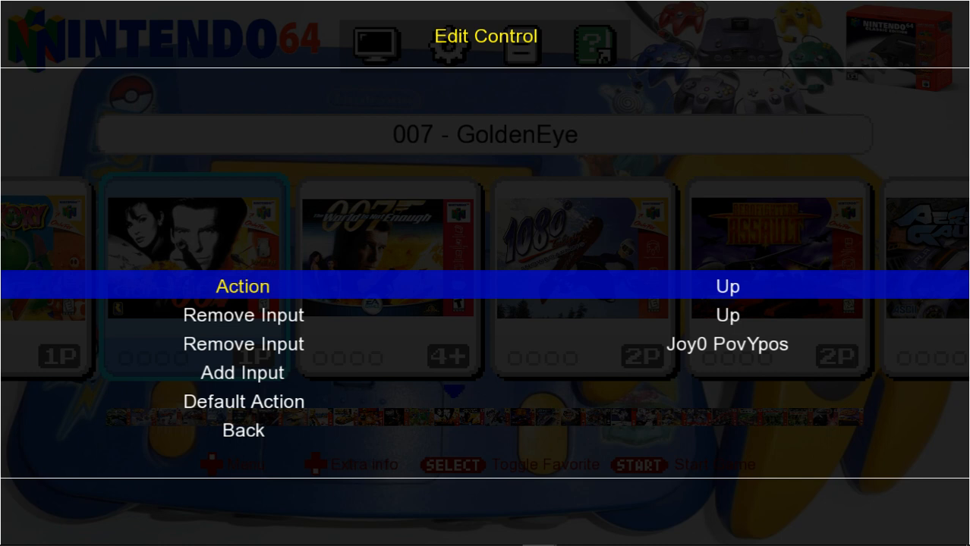
key("Escape")
Add the controller's Joy0 PovYneg direction as a new input for the Down control.
key("Down")
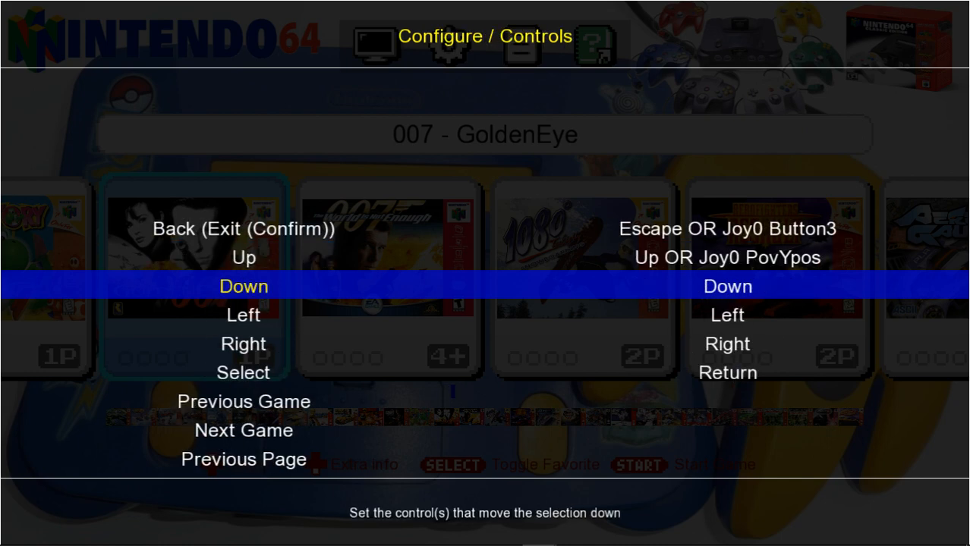
key("Return")
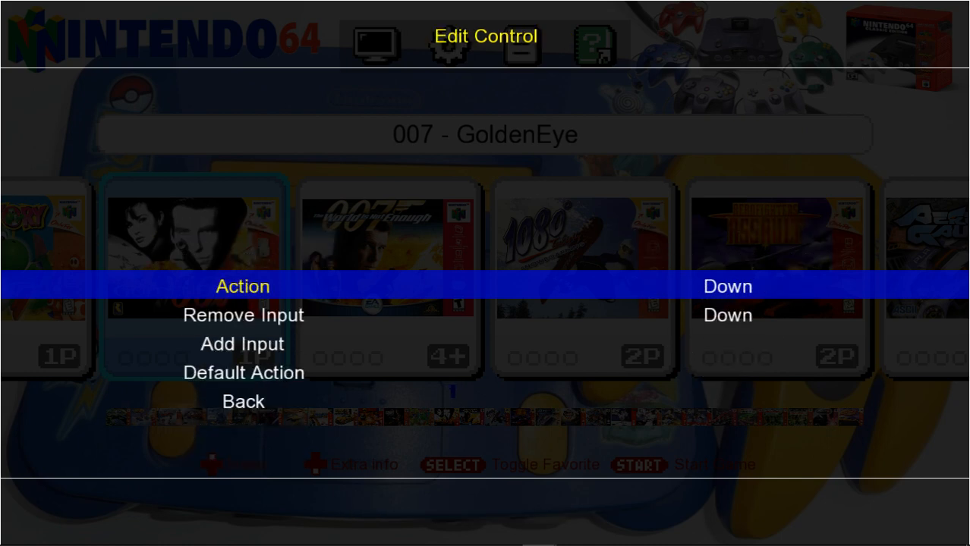
key("Down")
key("Down")
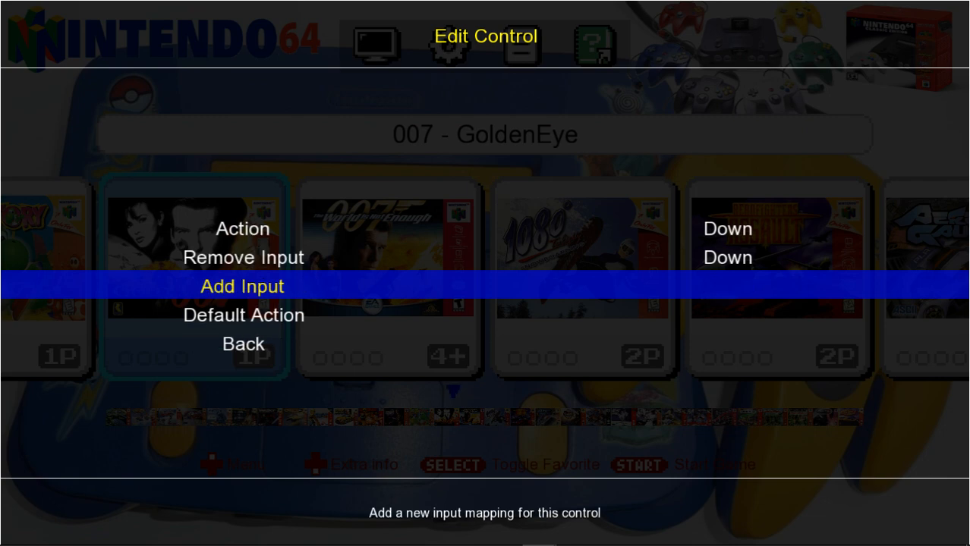
key("Return")
key("Down")
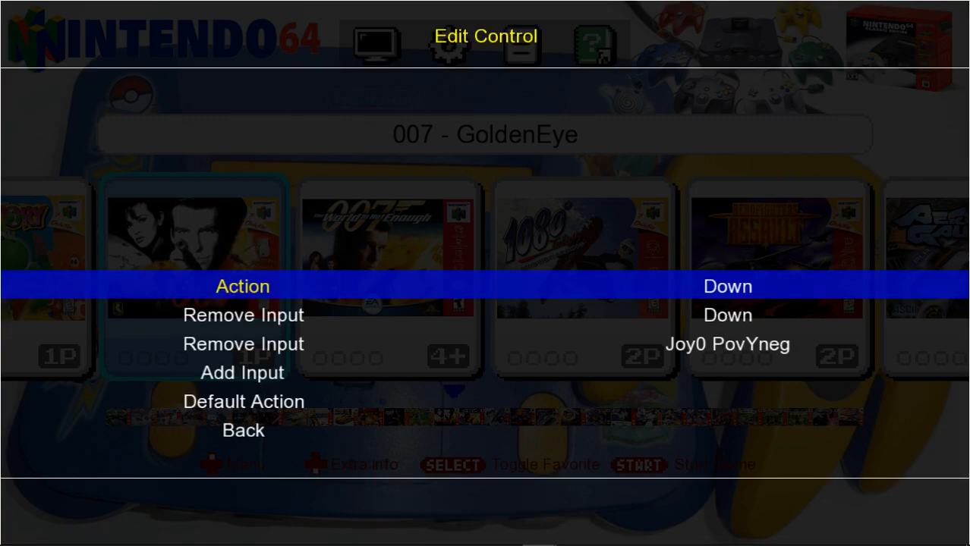
key("Escape")
Add the controller's Joy0 PovXneg direction as a new input for the Left control.
key("Down")
key("Return")
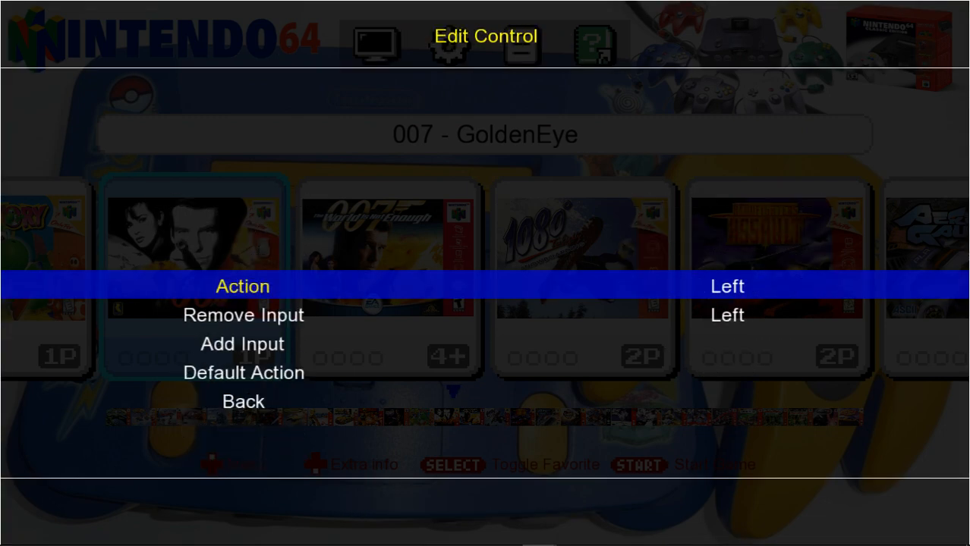
key("Down")
key("Down")
key("Return")
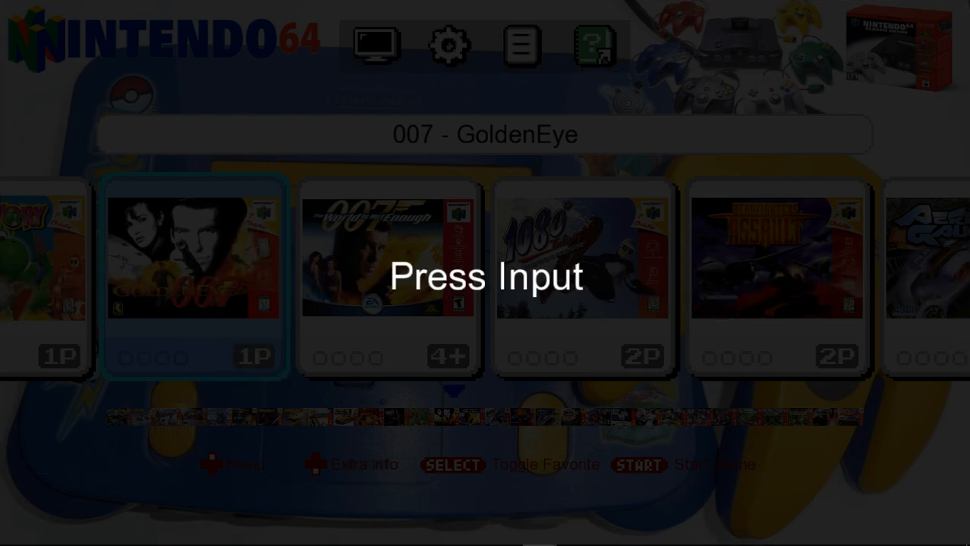
key("Left")
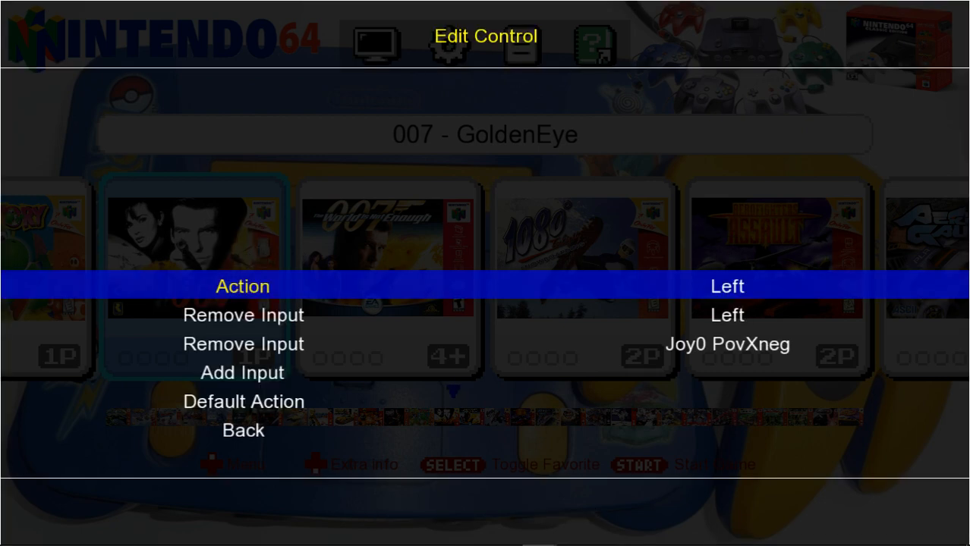
key("Escape")
Add the controller's Joy0 PovXpos direction as a new input for the Right control.
key("Down")
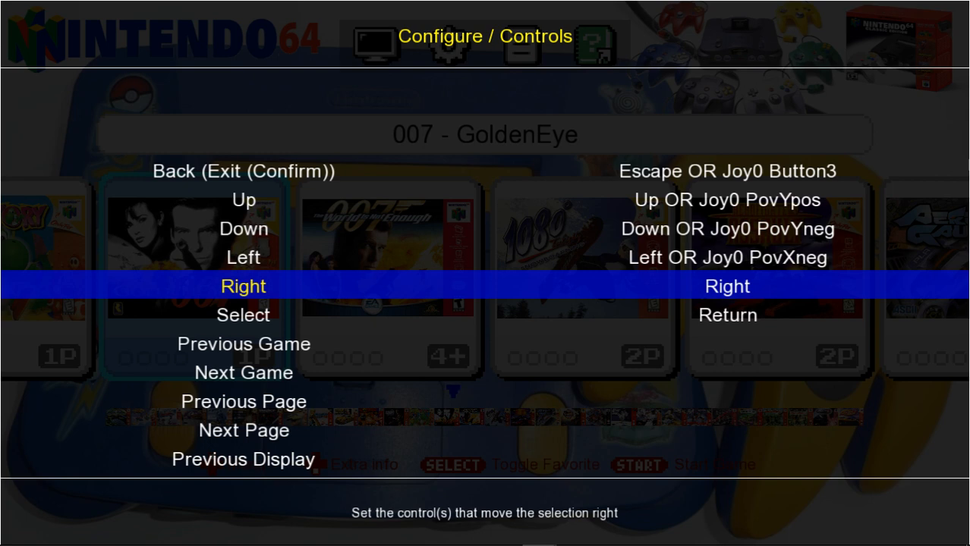
key("Return")
key("Down")
key("Down")
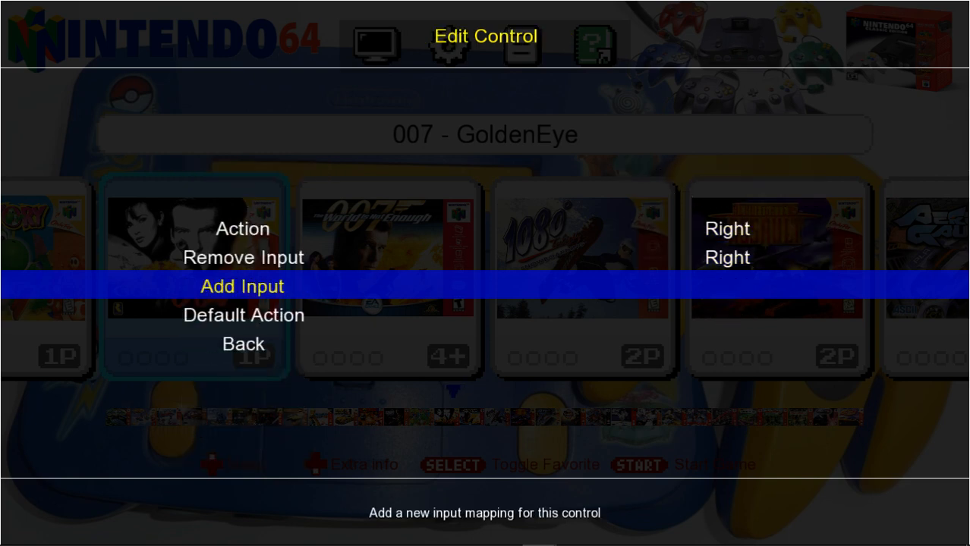
key("Return")
key("Right")
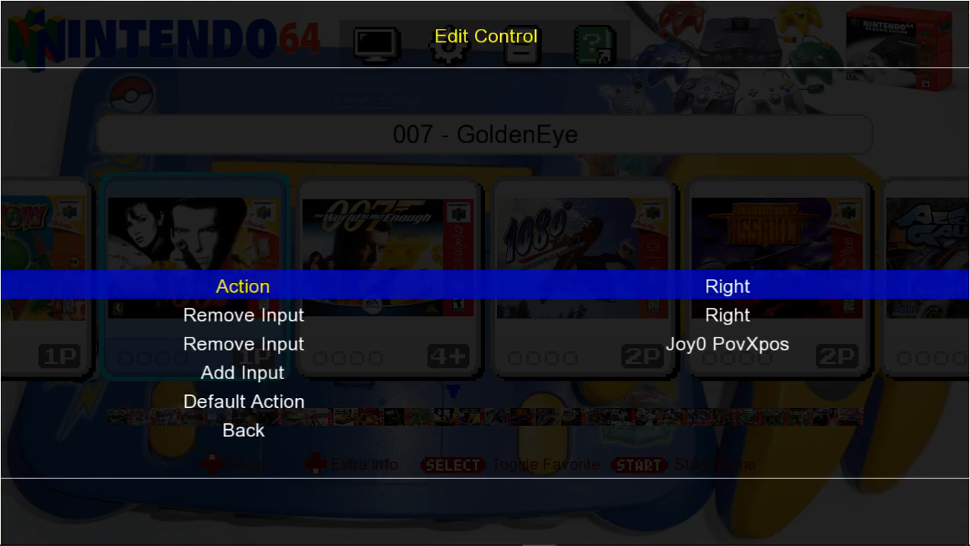
key("Escape")
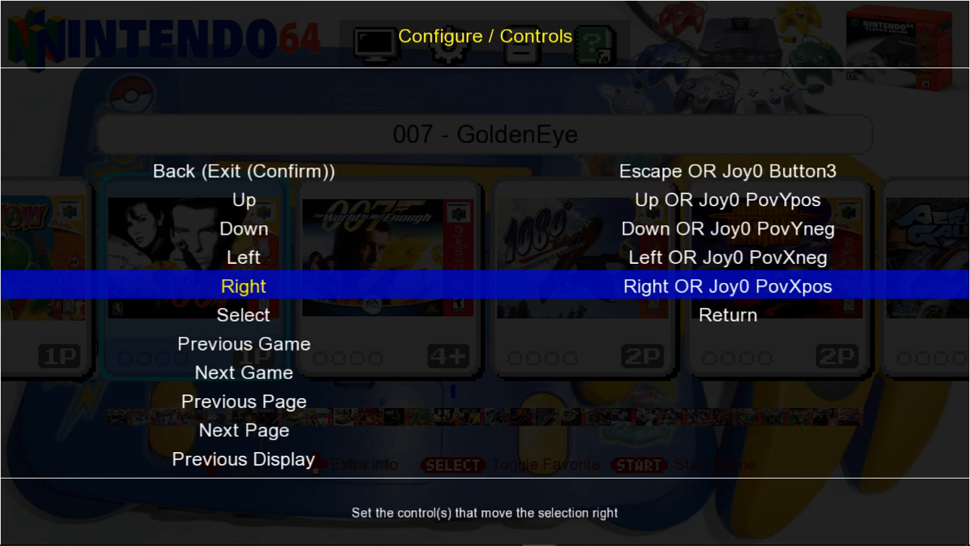
Add Joy0 Button7 as a new input mapping for the Select control.
key("Down")
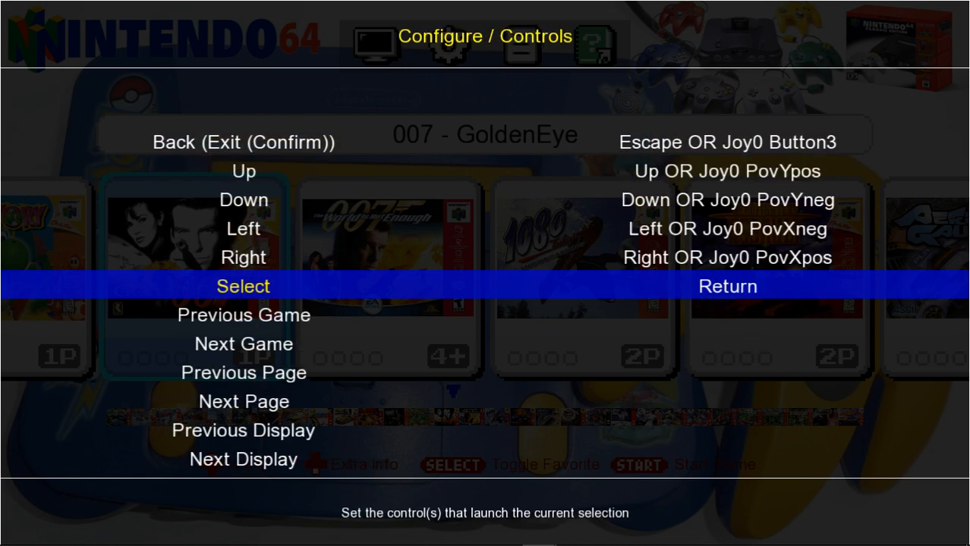
key("Return")
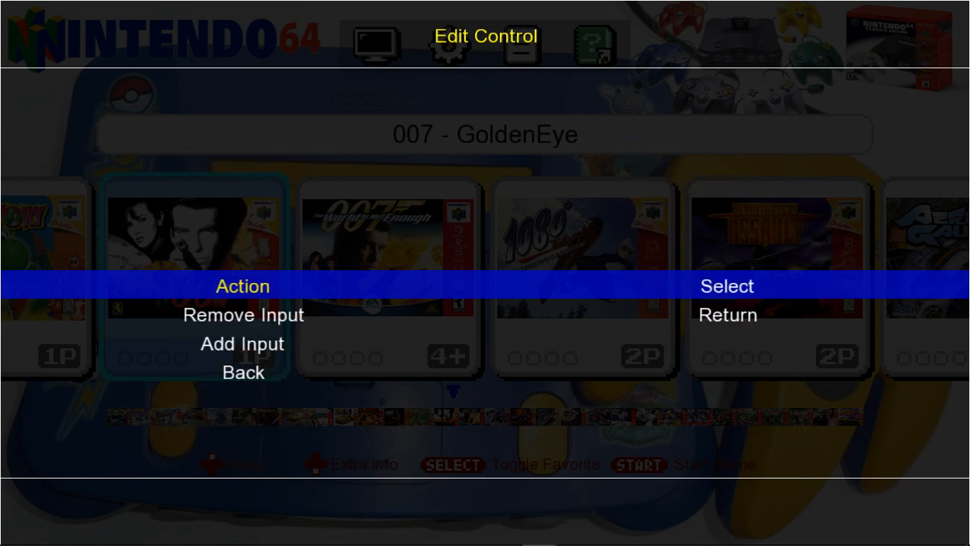
key("Down")
key("Down")
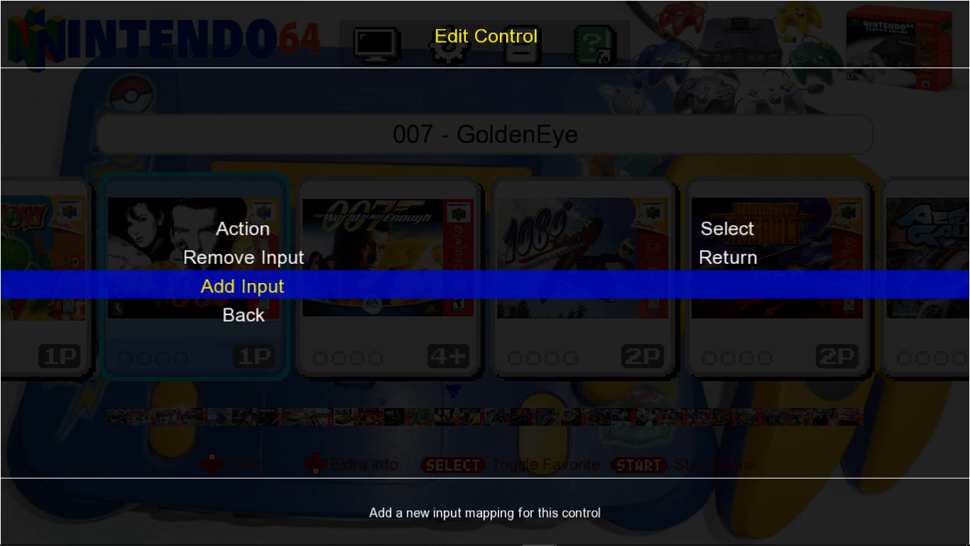
key("Return")
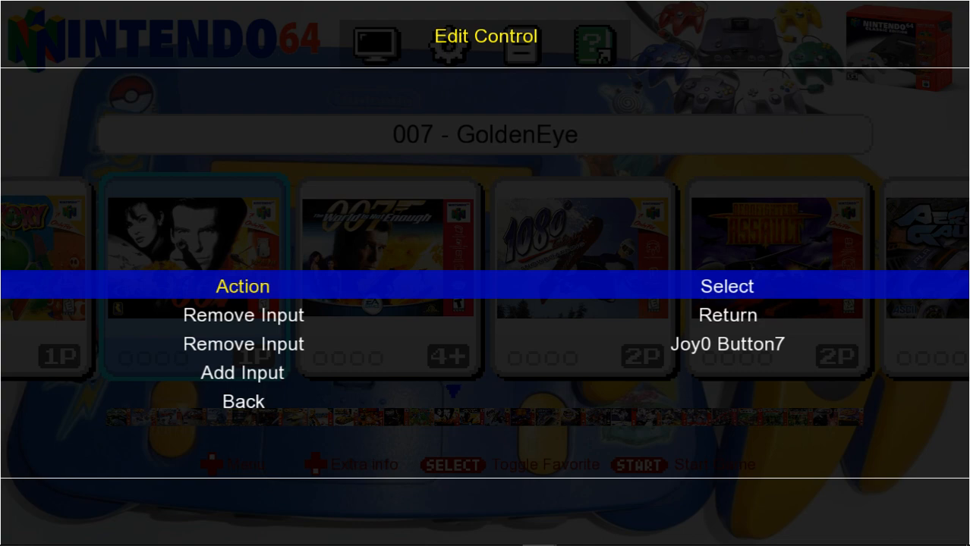
key("Escape")
Add Joy0 Button2 as a new input for the Configure control that shows the configuration menu.
key("Down")
key("Down")
key("Down")
key("Down")
key("Down")
key("Down")
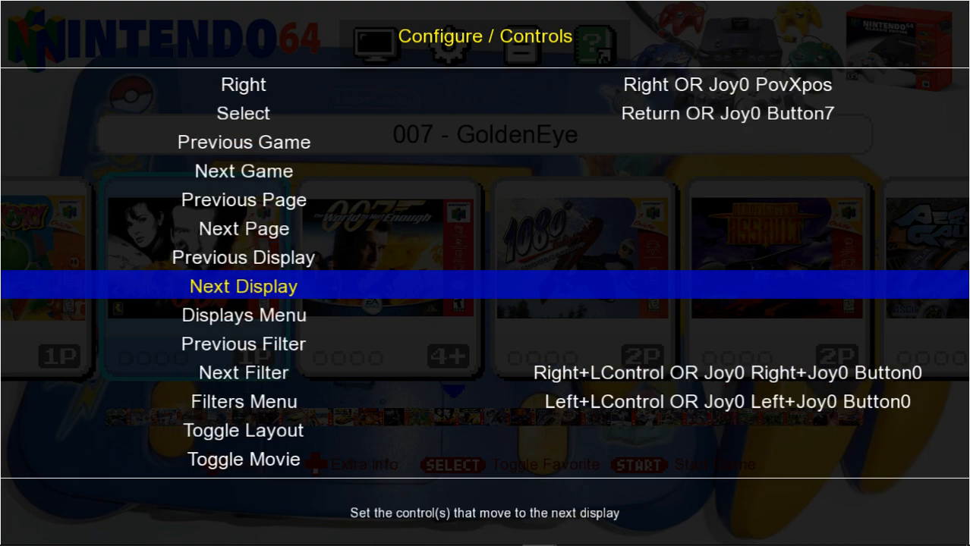
key("Down")
key("Down")
key("Down")
key("Down")
key("Down")
key("Down")
key("Down")
key("Down")
key("Down")
key("Down")
key("Down")
key("Down")
key("Down")
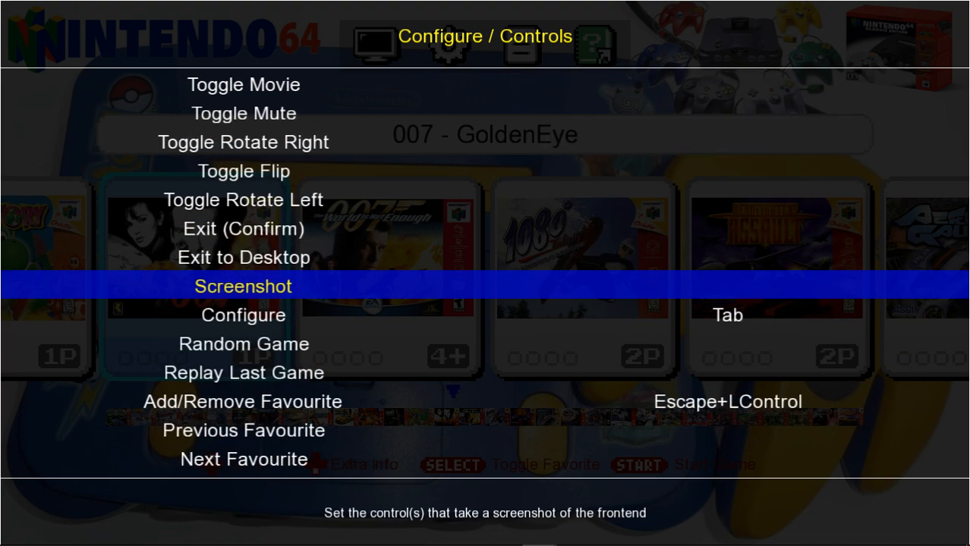
key("Down")
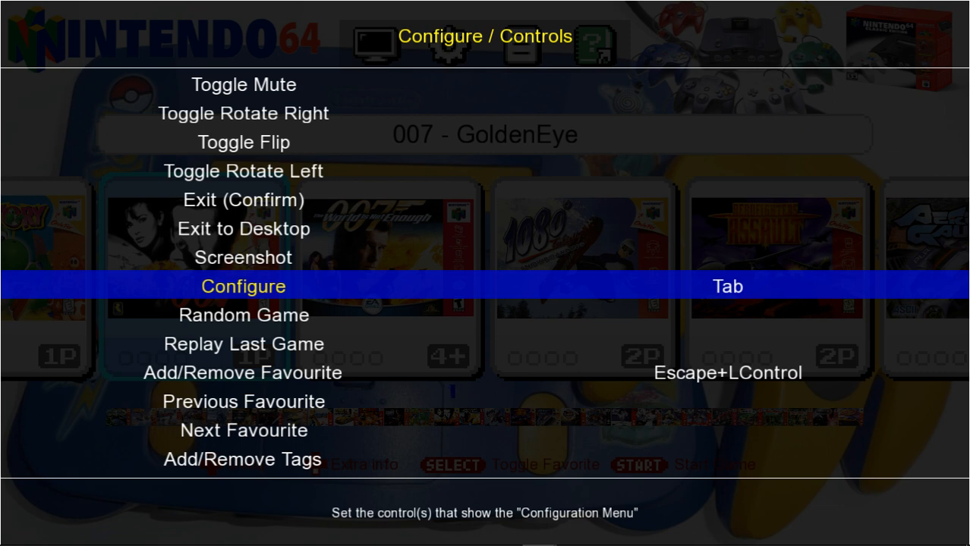
key("Return")
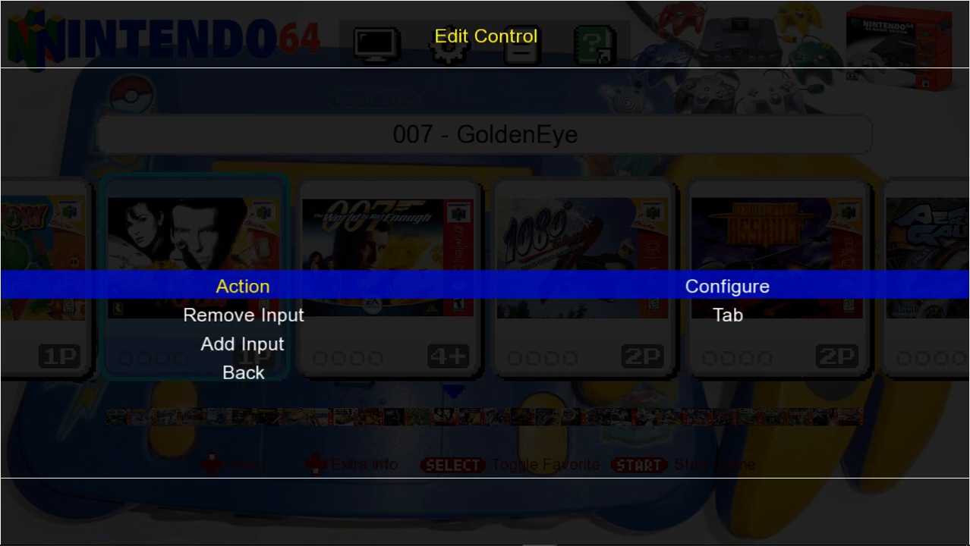
key("Down")
key("Down")
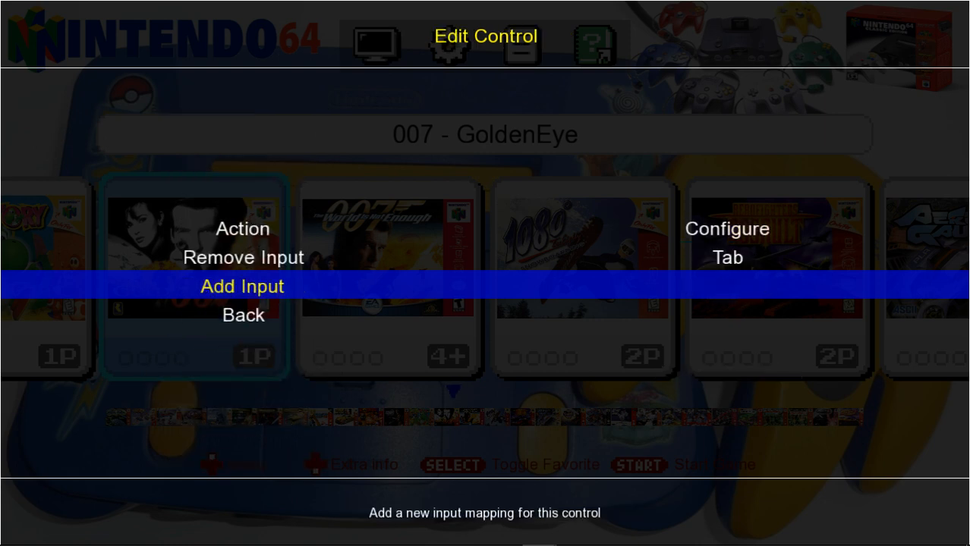
key("Return")
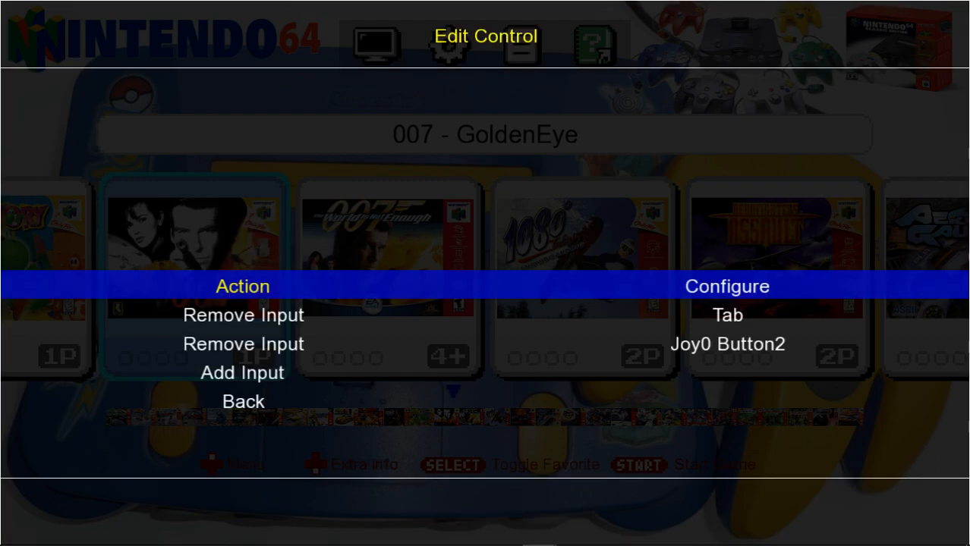
key("Escape")
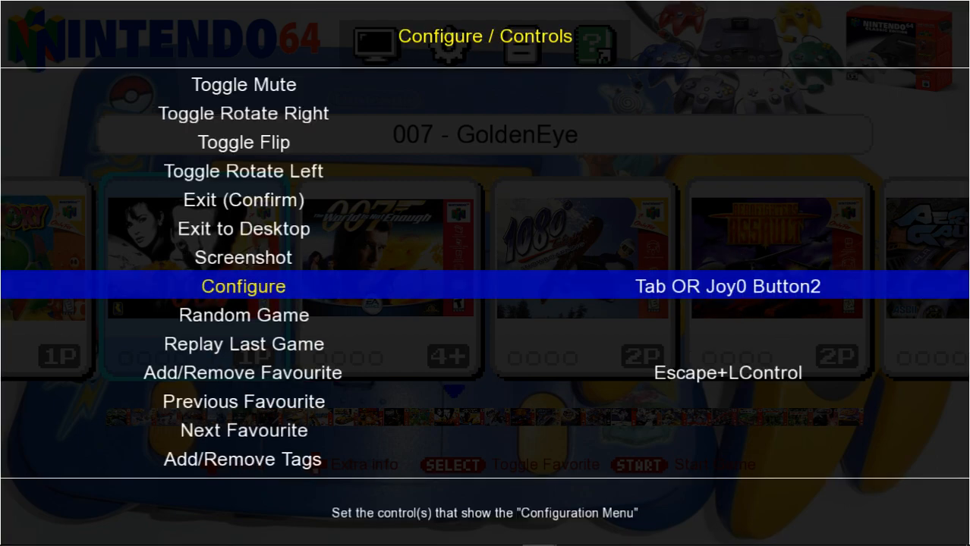
Remove the Up+LControl and Joy0 Up+Joy0 Button0 input mappings from the Previous Letter control.
key("Down")
key("Down")
key("Down")
key("Down")
key("Down")
key("Down")
key("Down")
key("Down")
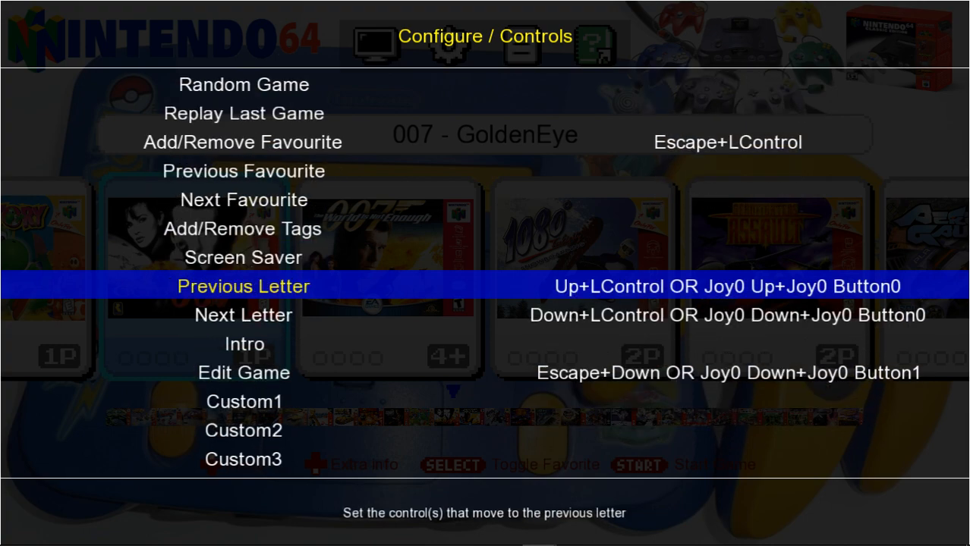
key("Down")
key("Up")
key("Return")
key("Down")
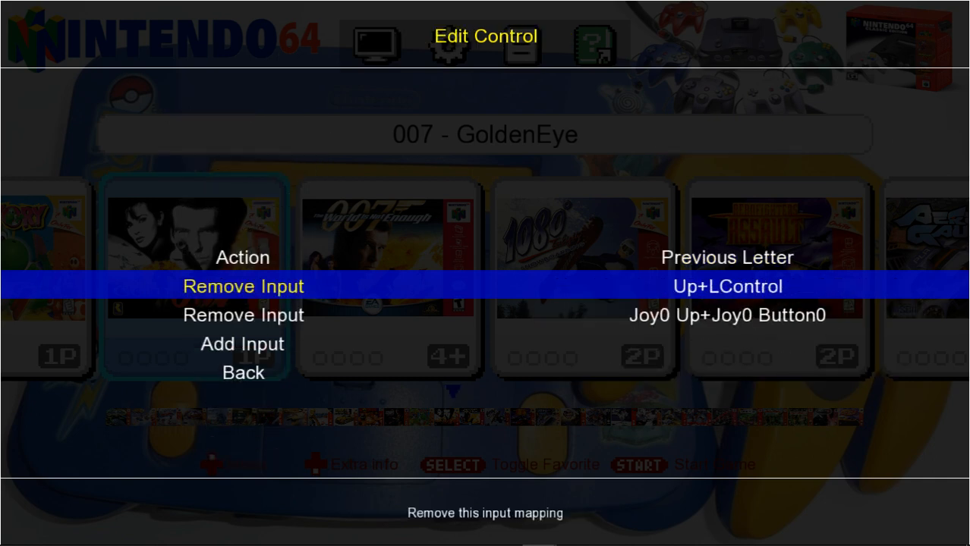
key("Return")
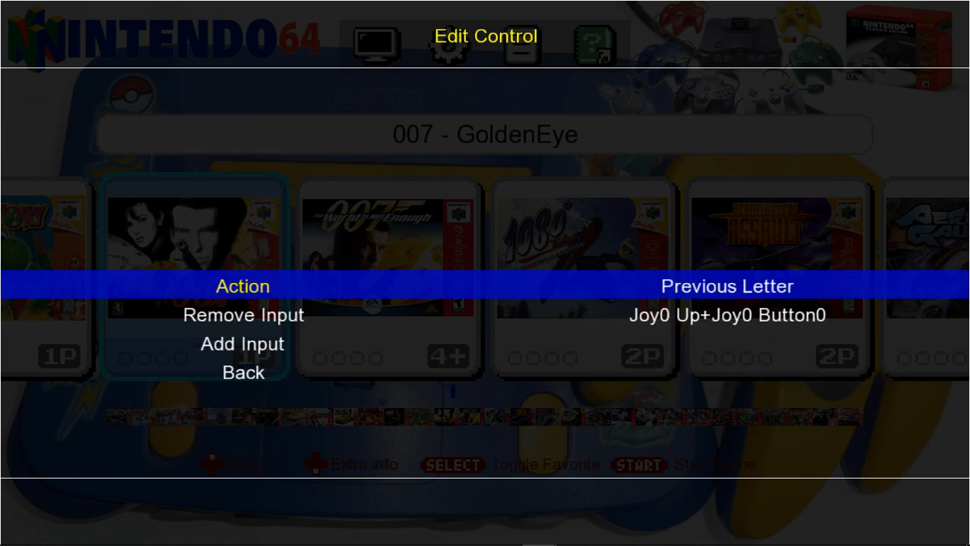
key("Down")
key("Return")
key("Down")
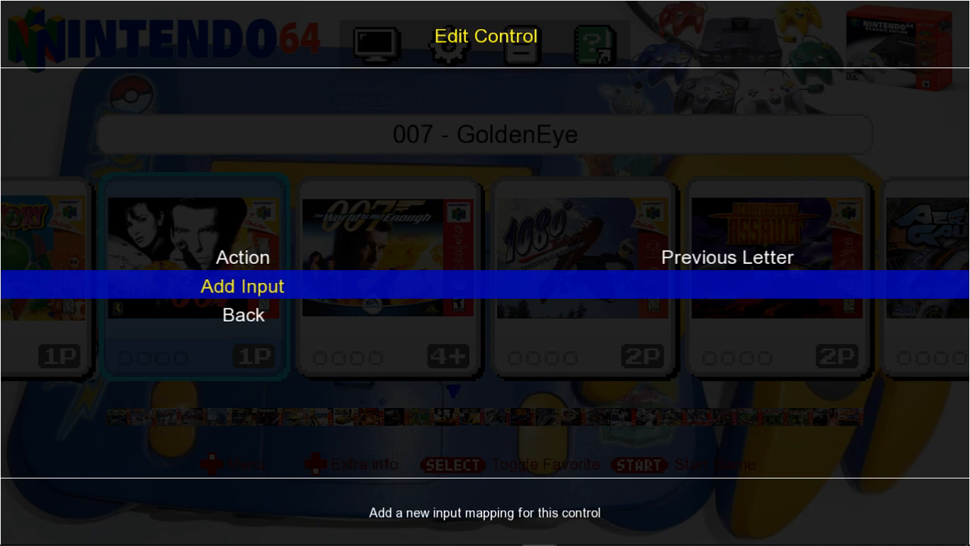
Add Joy0 Button4 as the new input mapping for the Previous Letter control.
key("Return")
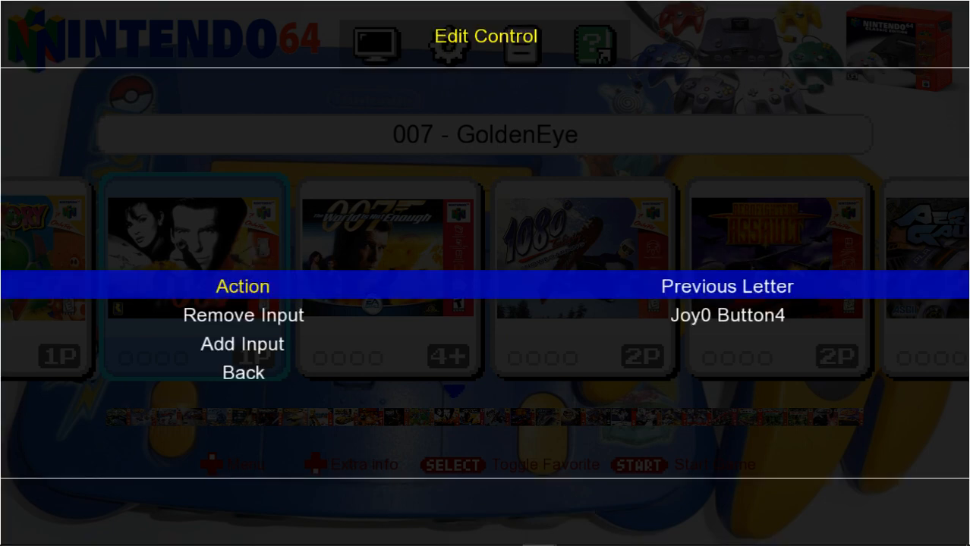
key("Escape")
Replace the Next Letter control's Down+LControl and Joy0 Down+Joy0 Button0 mappings with Joy0 Button5.
key("Down")
key("Return")
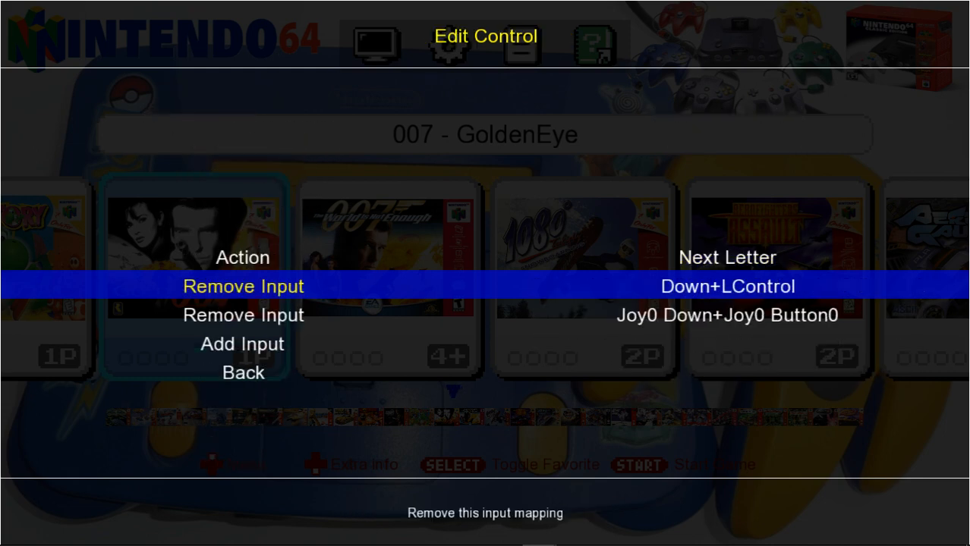
key("Return")
key("Down")
key("Return")
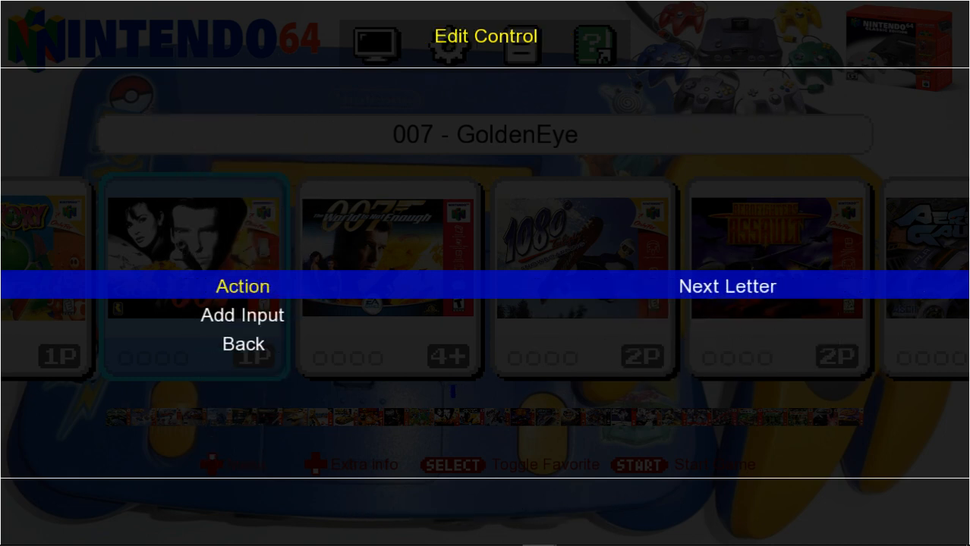
key("Down")
key("Return")
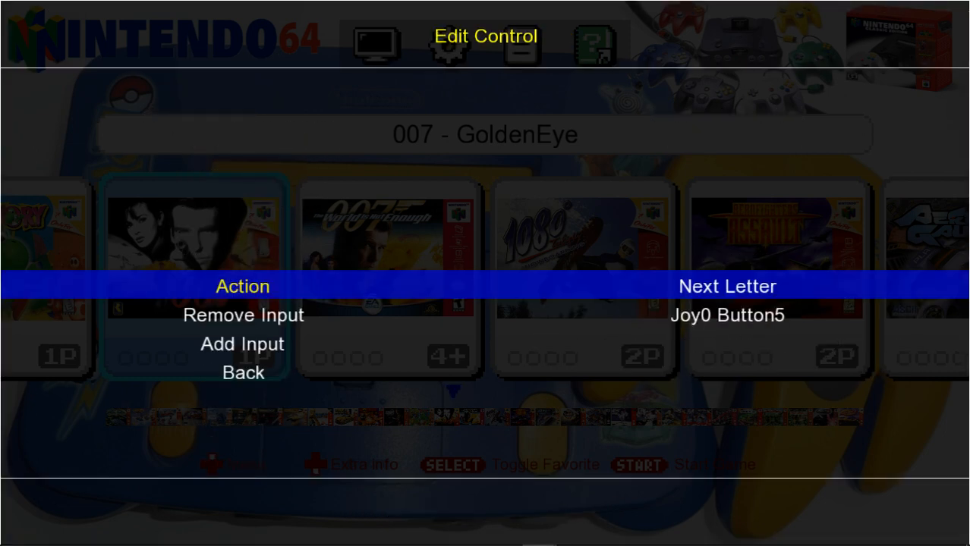
key("Escape")
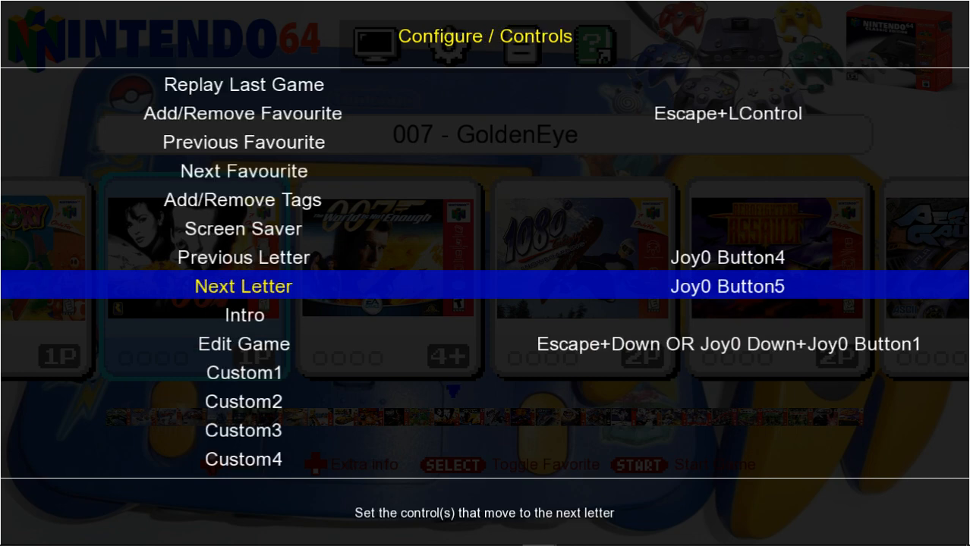
Add Joy0 Button0 as a new input mapping for the Custom1 control.
key("Down")
key("Down")
key("Down")
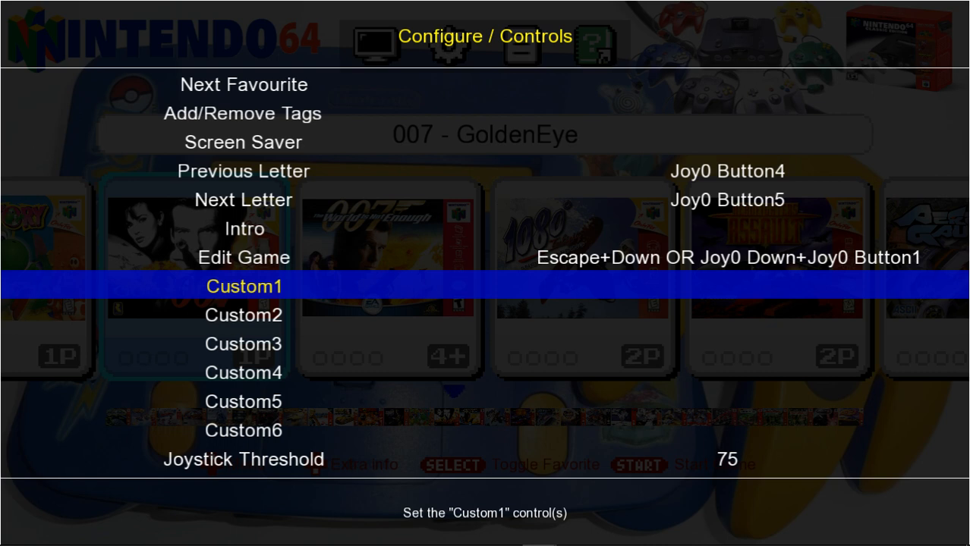
key("Return")
key("Down")
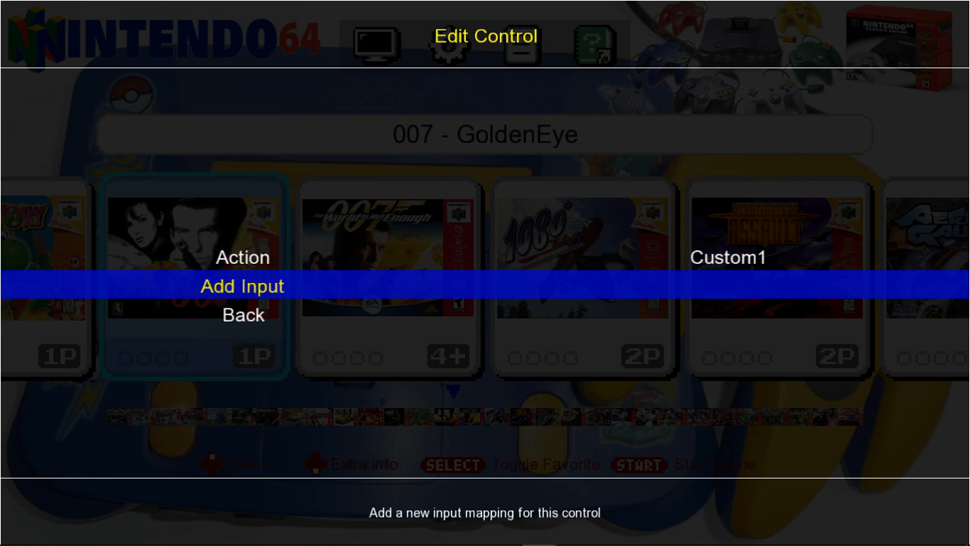
key("Return")
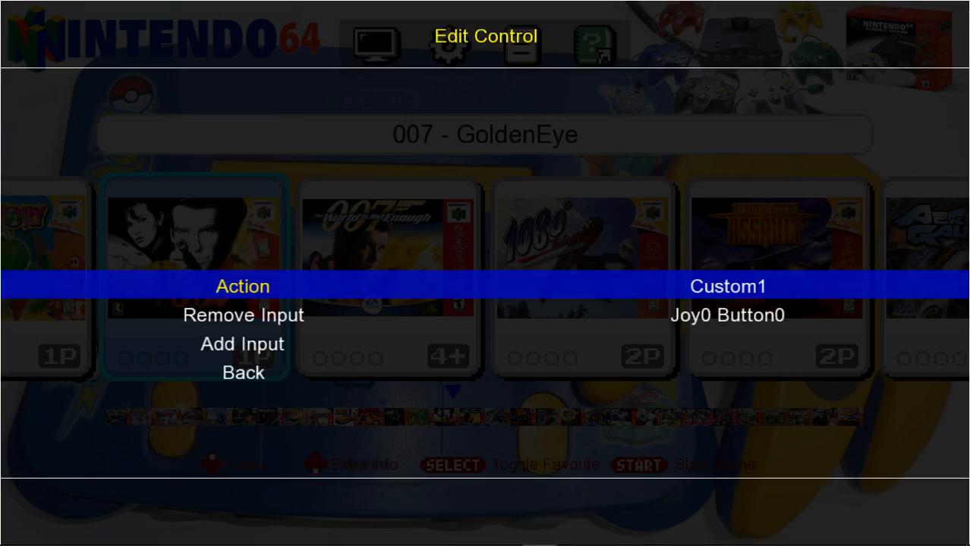
key("Escape")
Add Joy0 Button1 as a new input mapping for the Custom2 control.
key("Down")
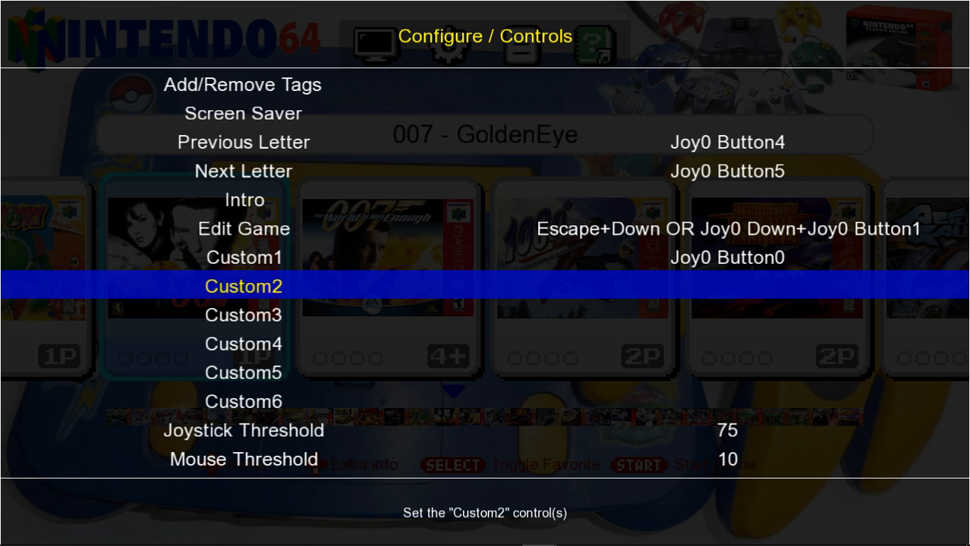
key("Return")
key("Down")
key("Return")
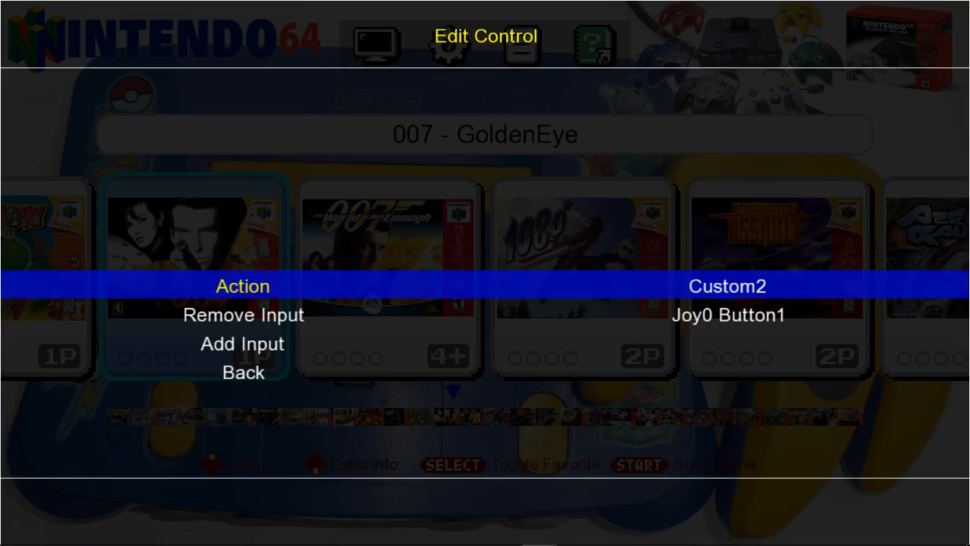
key("Escape")
Add Joy0 Button6 as a new input mapping for the Custom3 control and close the configuration menu.
key("Down")
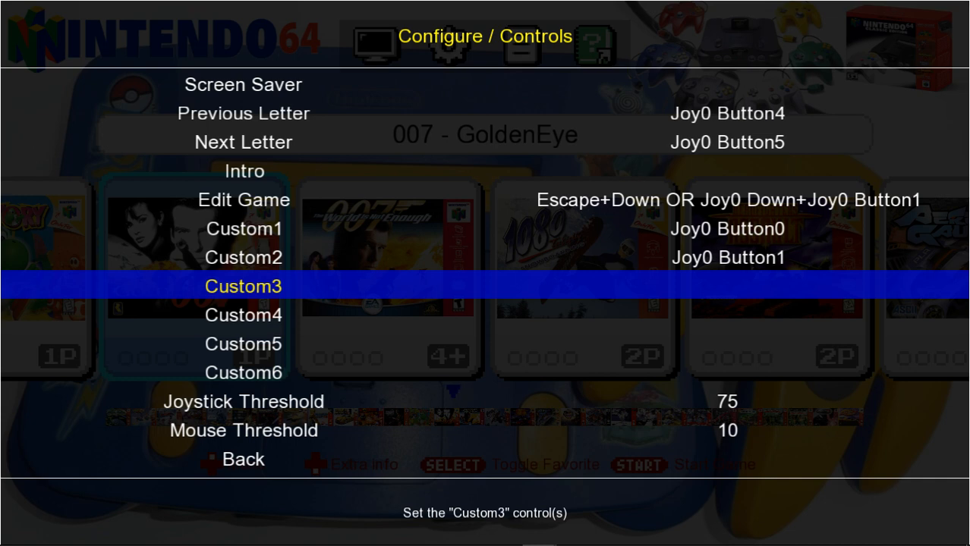
key("Return")
key("Down")
key("Return")
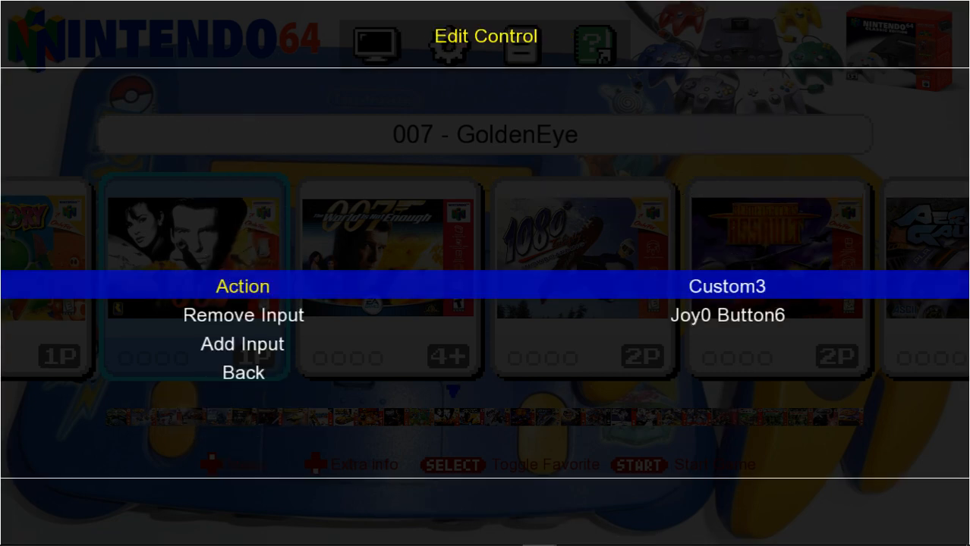
key("Escape")
key("Down")
key("Down")
key("Down")
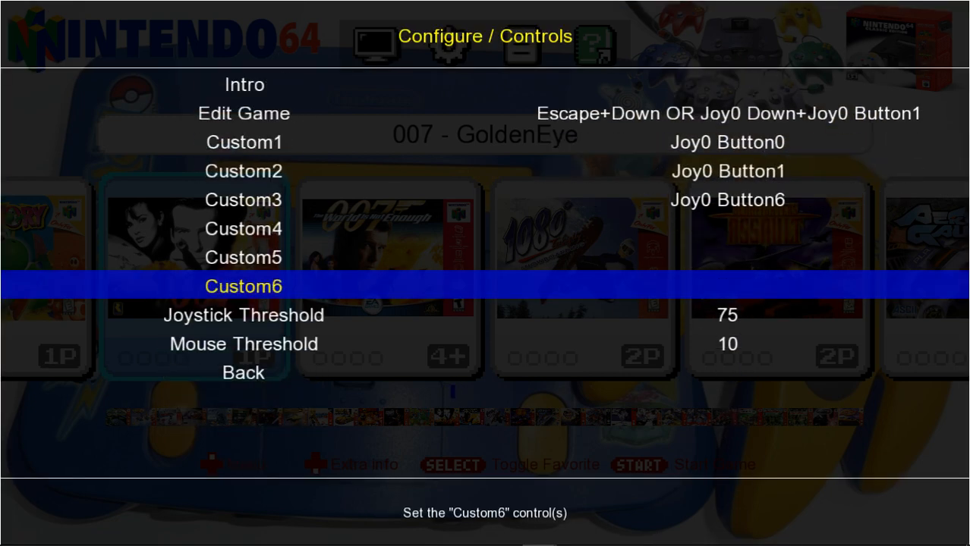
key("Escape")
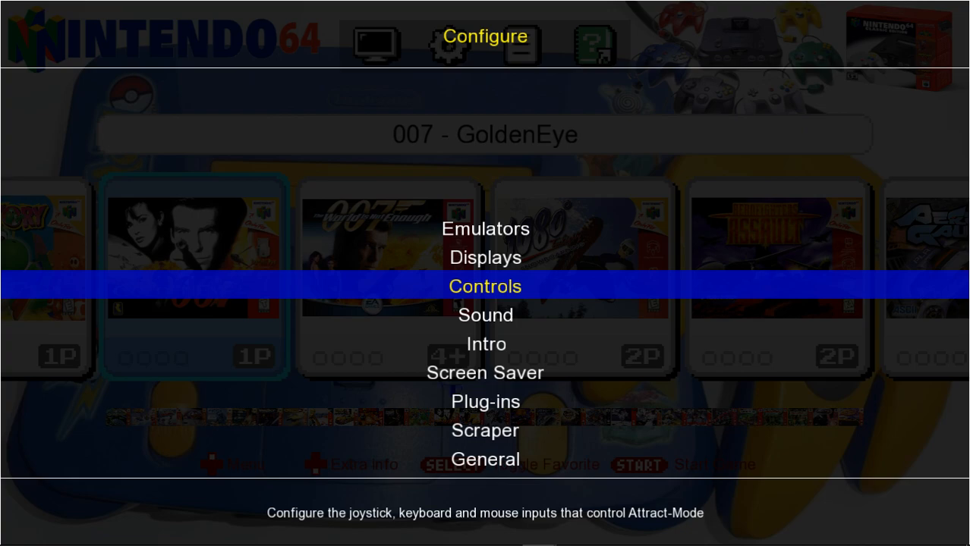
key("Escape")
Browse the game list forward from 007 - GoldenEye to AeroGauge.
key("Right")
key("Right")
key("Right")
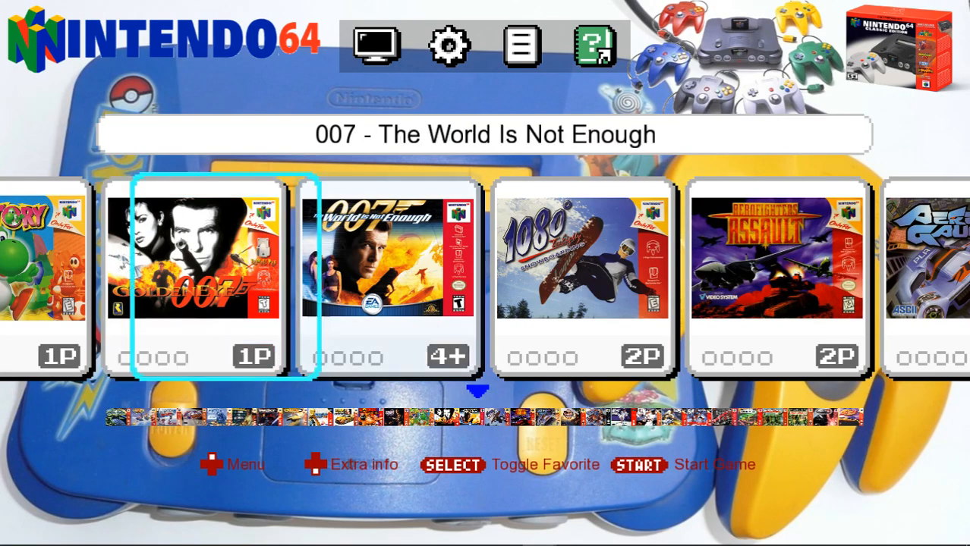
key("Right")
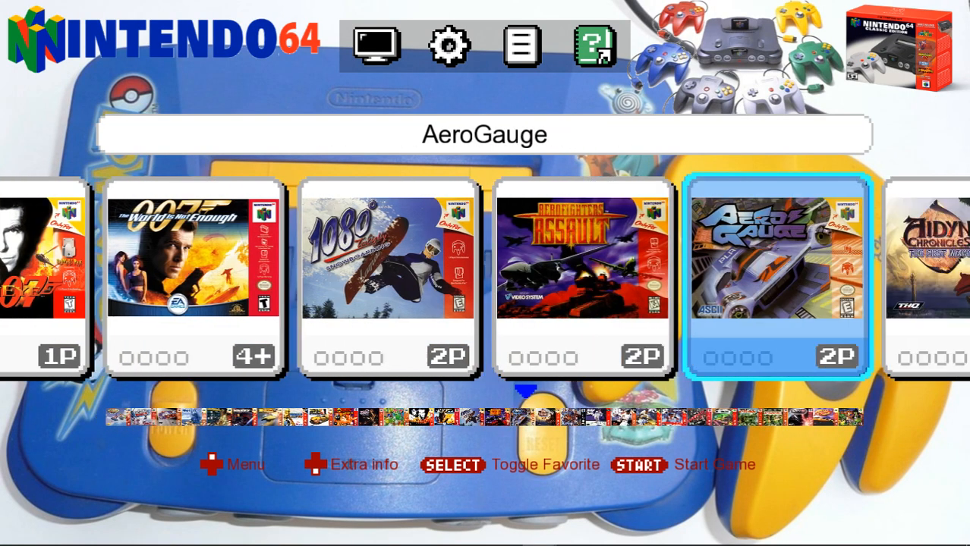
Switch the game list filter from All to Favourites.
key("Up")
key("Right")
key("Right")
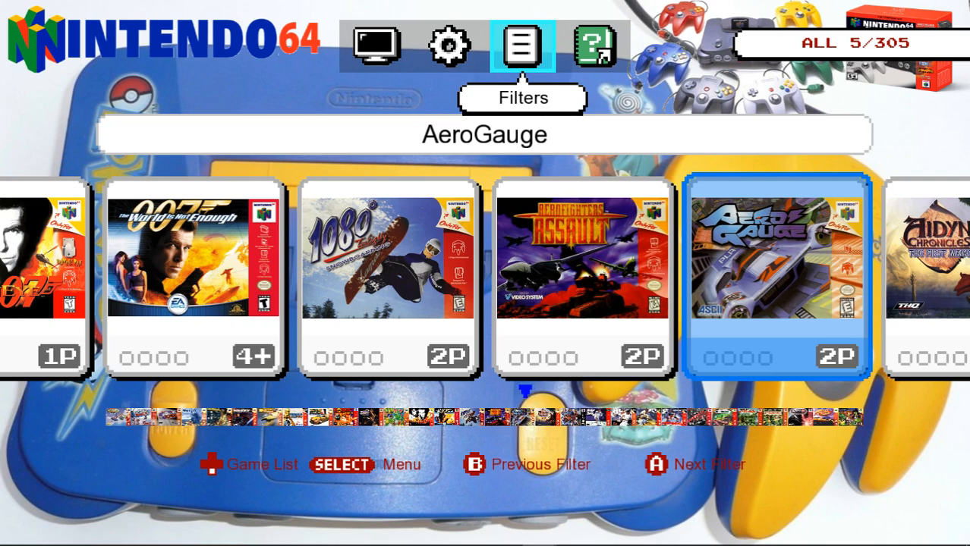
key("a")
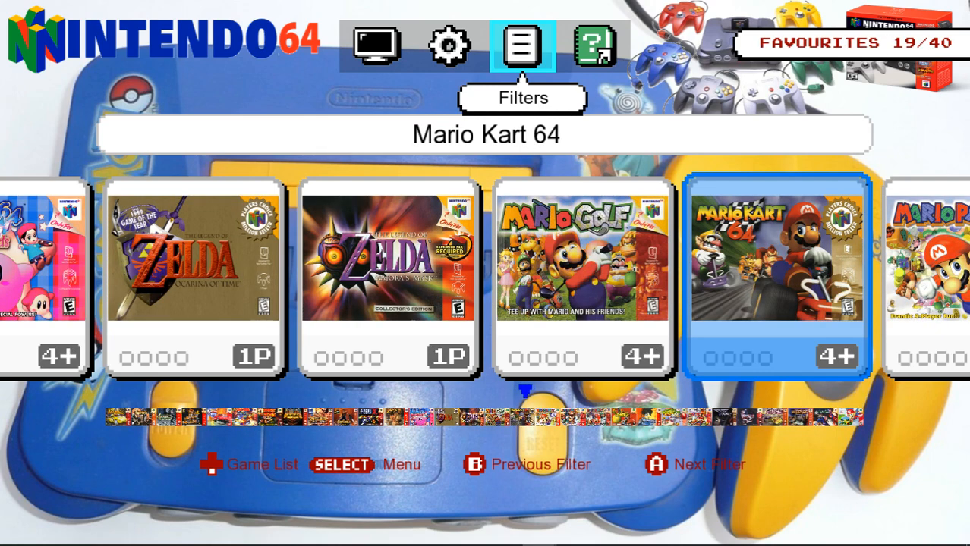
Find Mega Man 64 in the filtered game list and remove it from the favorites.
key("Down")
key("Right")
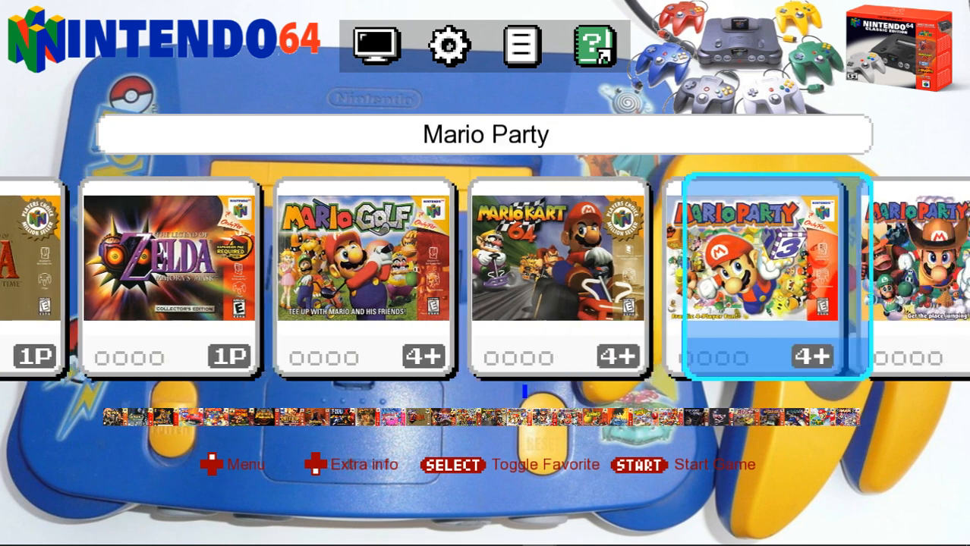
key("Right")
key("Right")
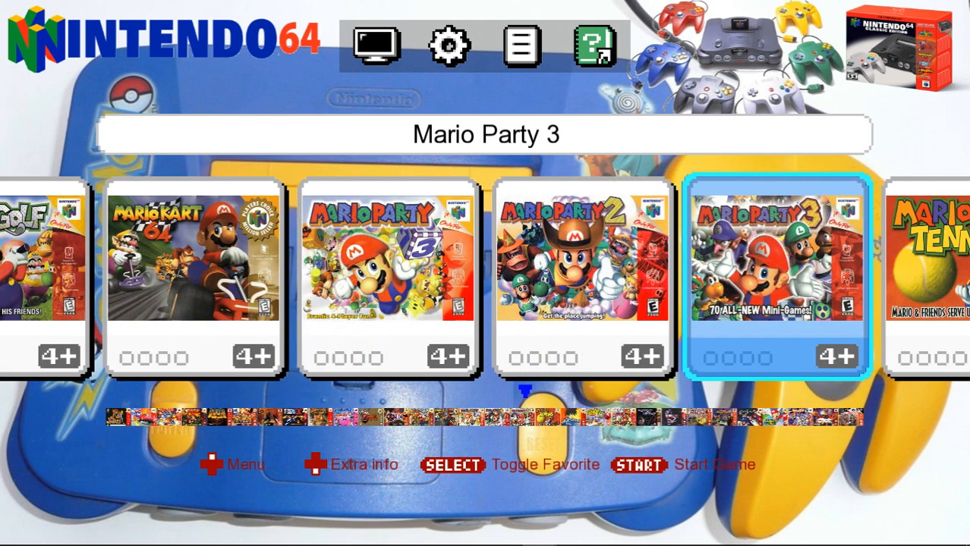
key("Left")
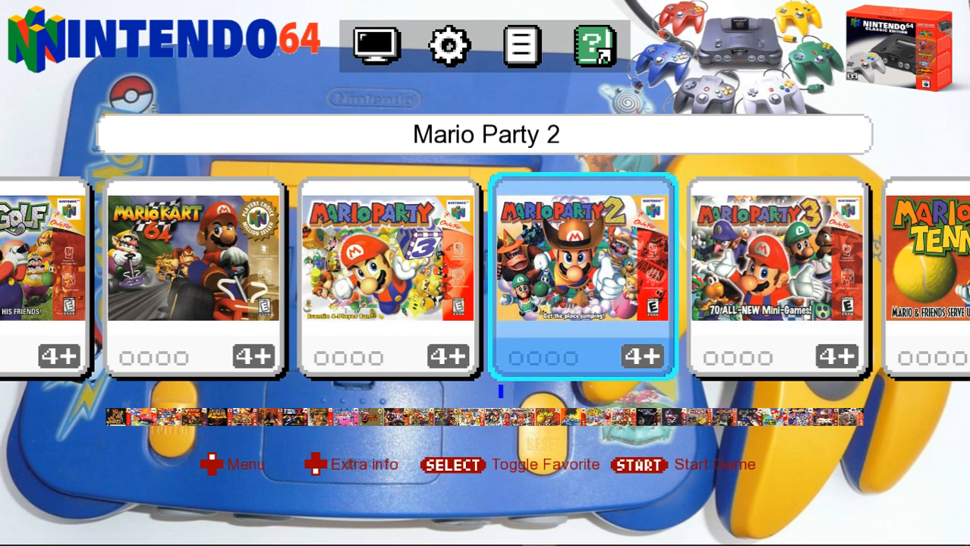
key("Right")
key("Right")
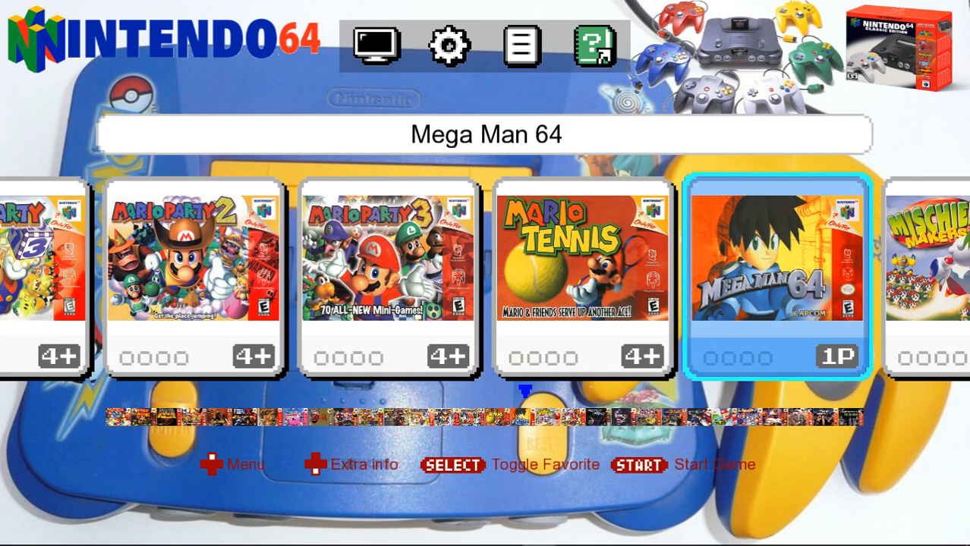
key("Select")
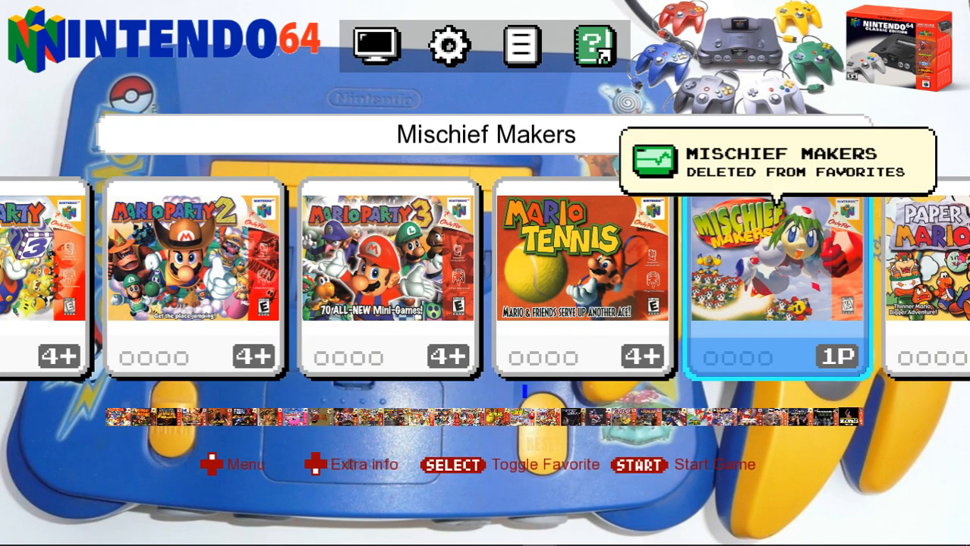
Switch the game list filter back to All and add Worms Armageddon to the favorites.
key("Up")
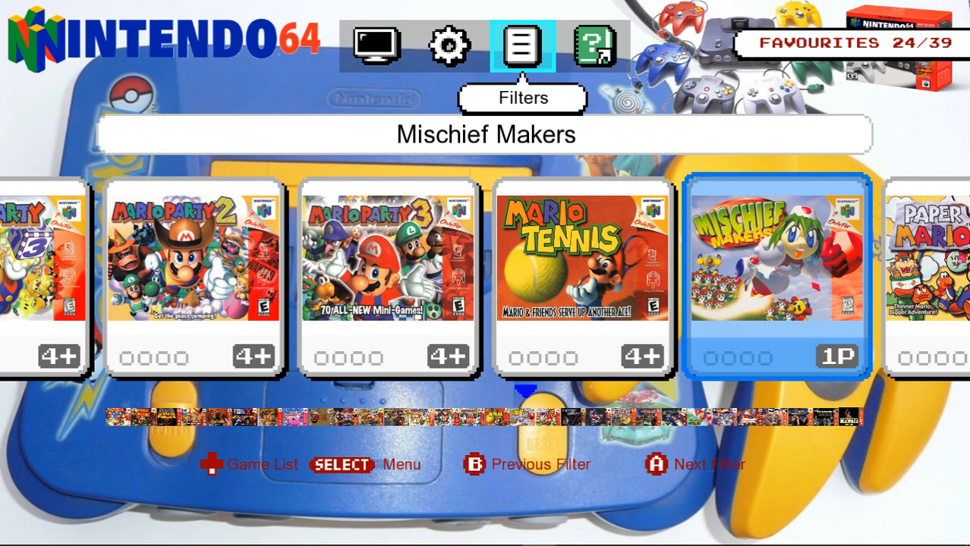
key("Return")
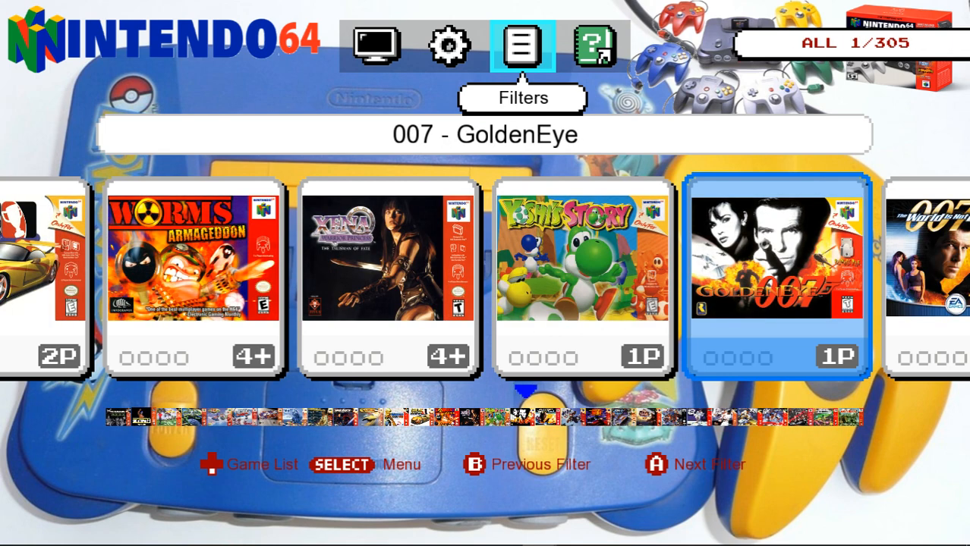
key("Down")
key("Left")
key("Left")
key("Left")
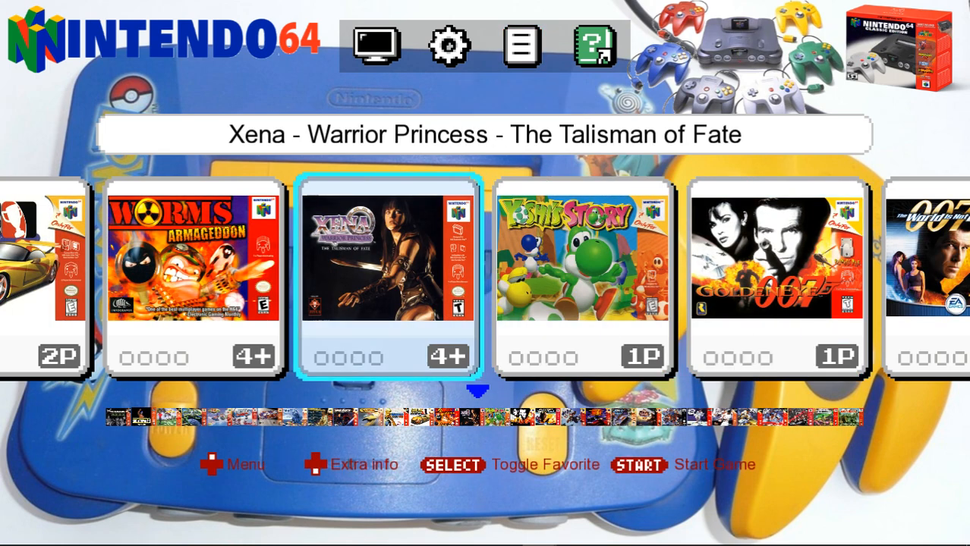
key("Right")
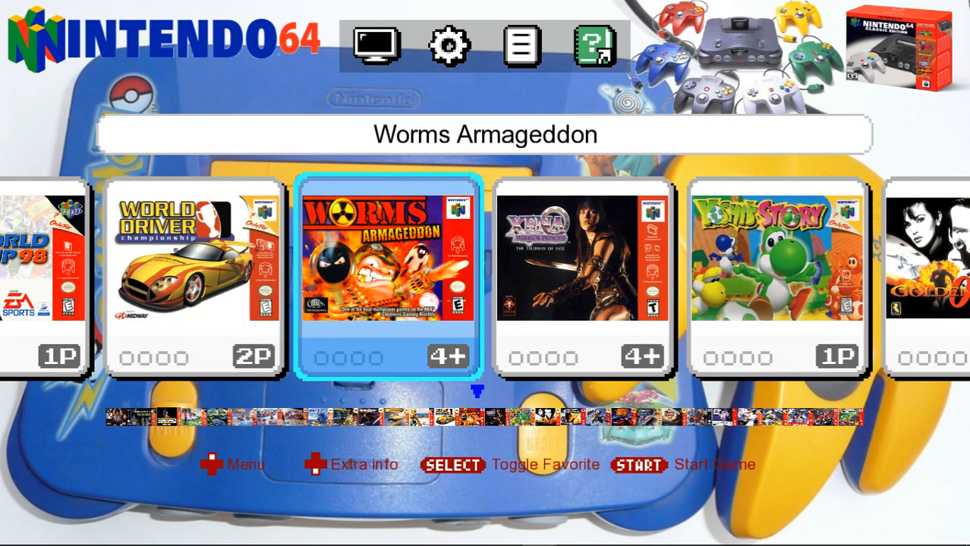
key("shift")
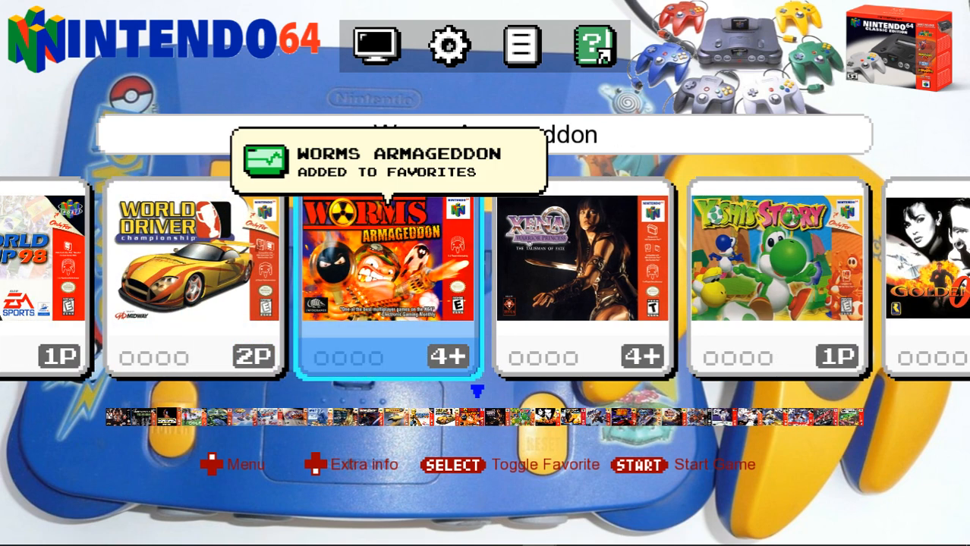
Select 007 - GoldenEye in the game list and start the game.
key("Right")
key("Right")
key("Right")
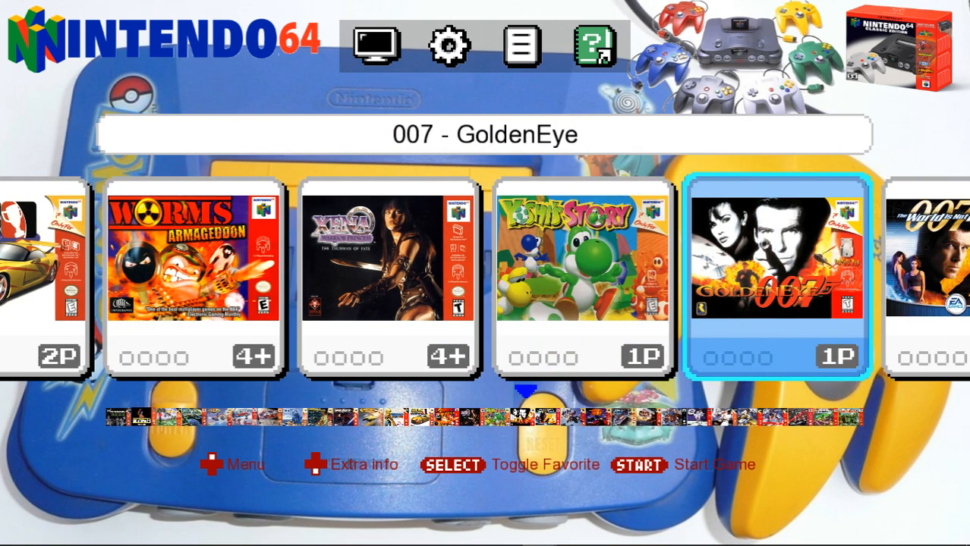
key("Return")
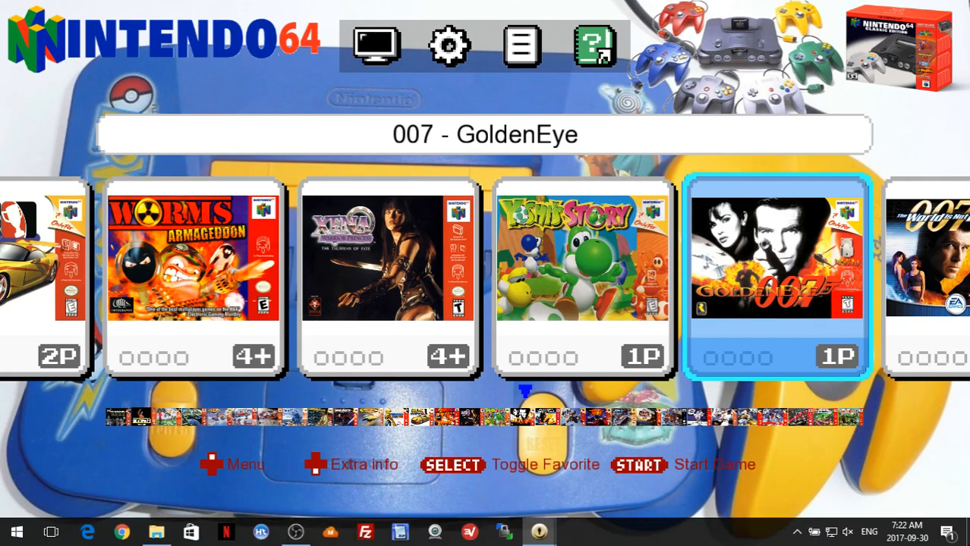
Leave GoldenEye and select Xena - Warrior Princess - The Talisman of Fate in the game list.
key("Left")
key("Left")
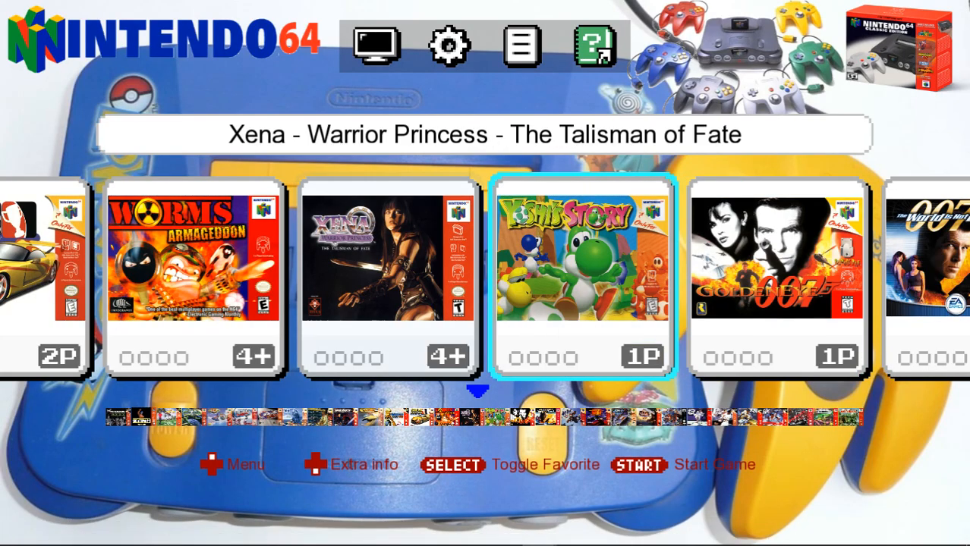
key("Up")
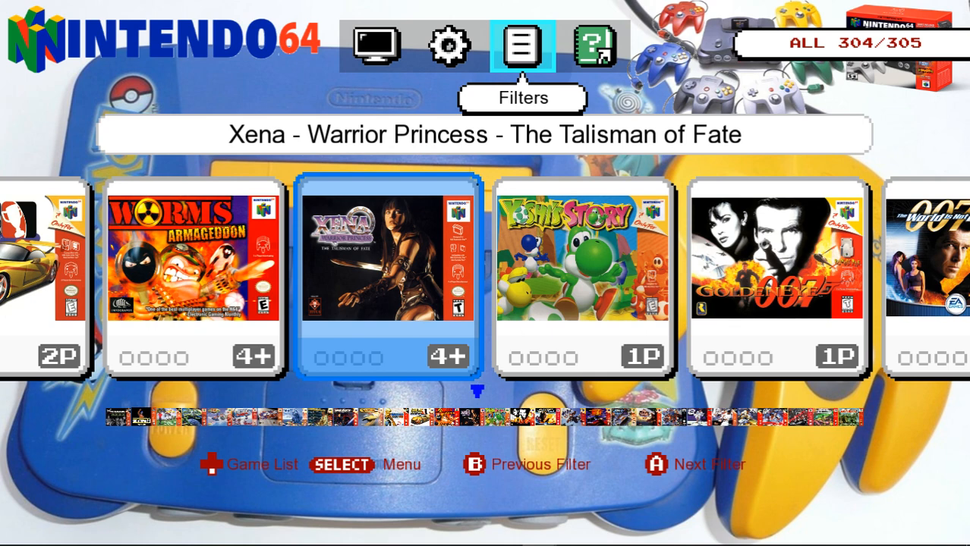
key("Down")
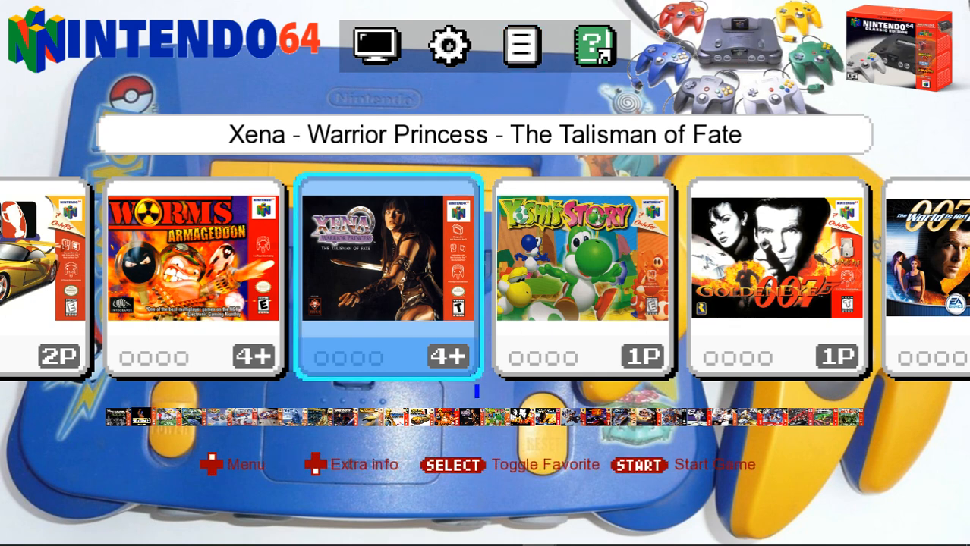
Open the n64 emulator's settings in the Attract-Mode configuration.
key("Tab")
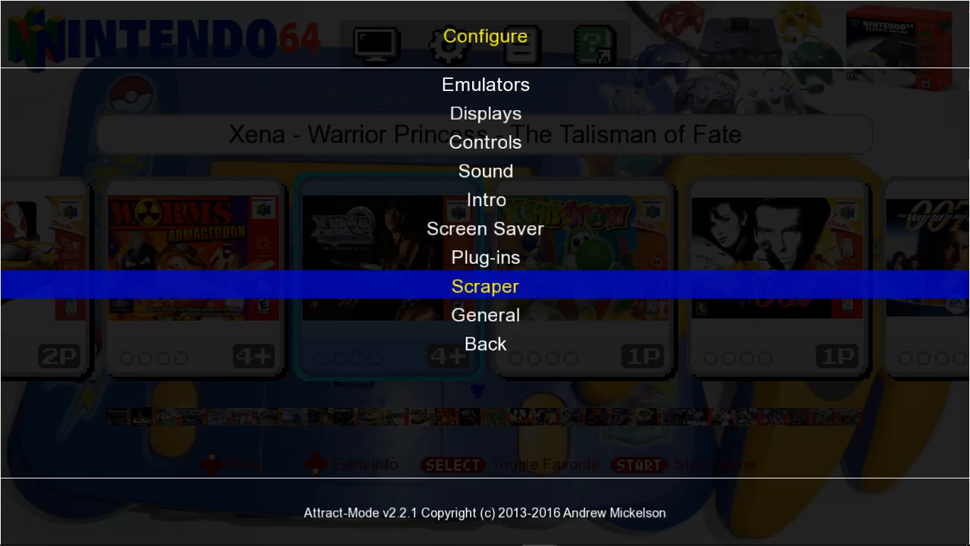
key("Up")
key("Up")
key("Up")
key("Up")
key("Up")
key("Up")
key("Up")
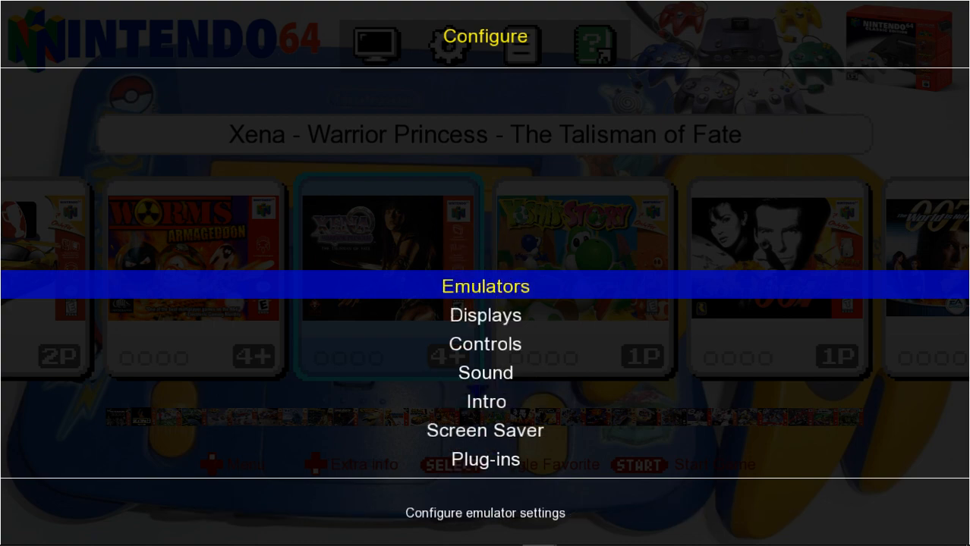
key("Return")
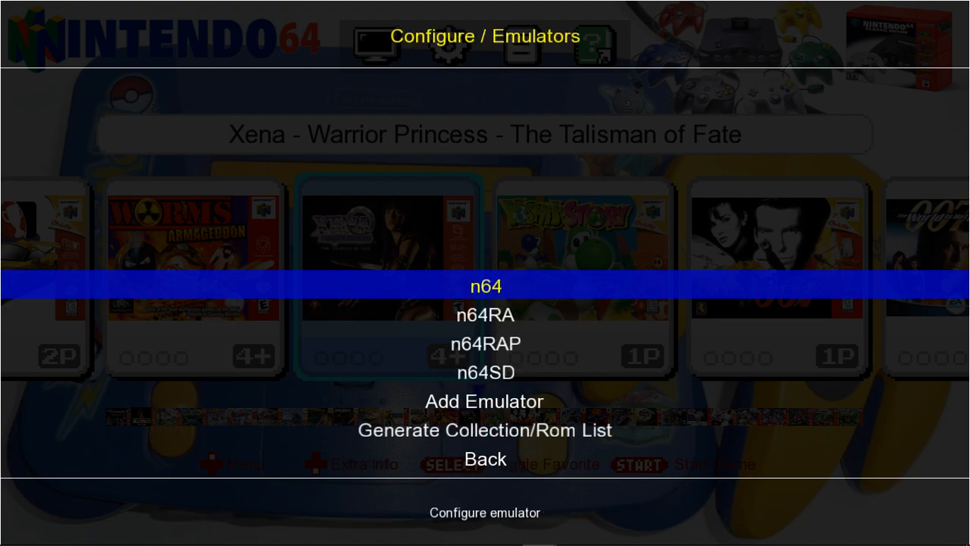
key("Return")
Set the n64 emulator's exit hotkey to Escape.
key("Down")
key("Down")
key("Down")
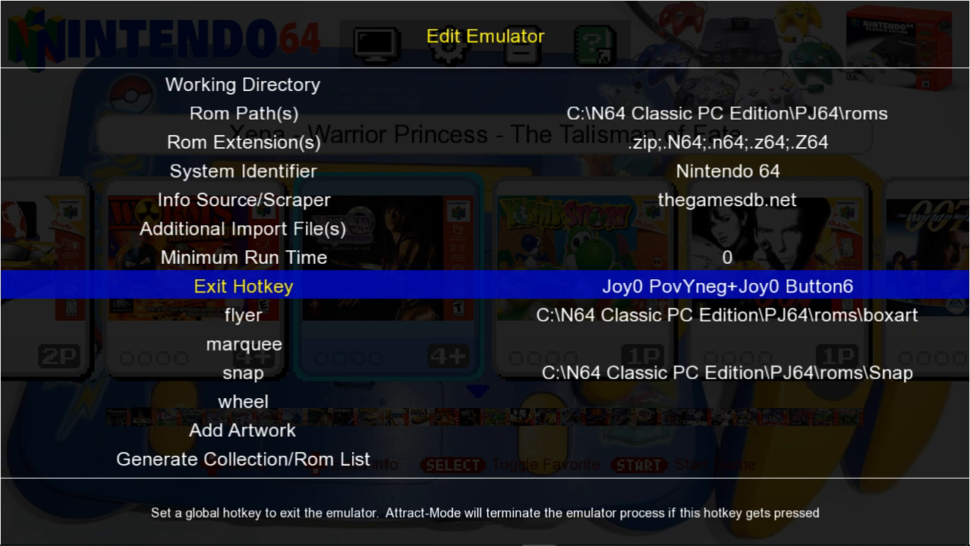
key("Return")
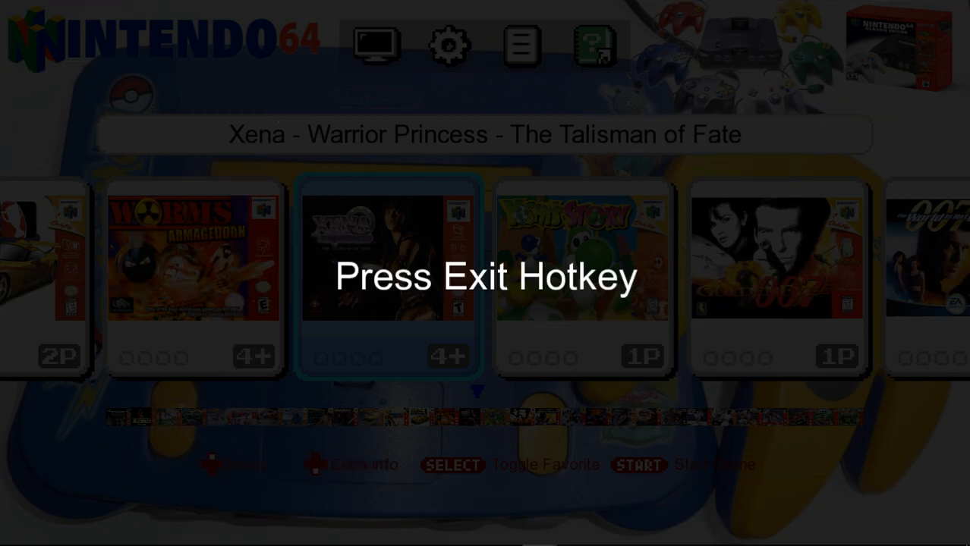
key("Escape")
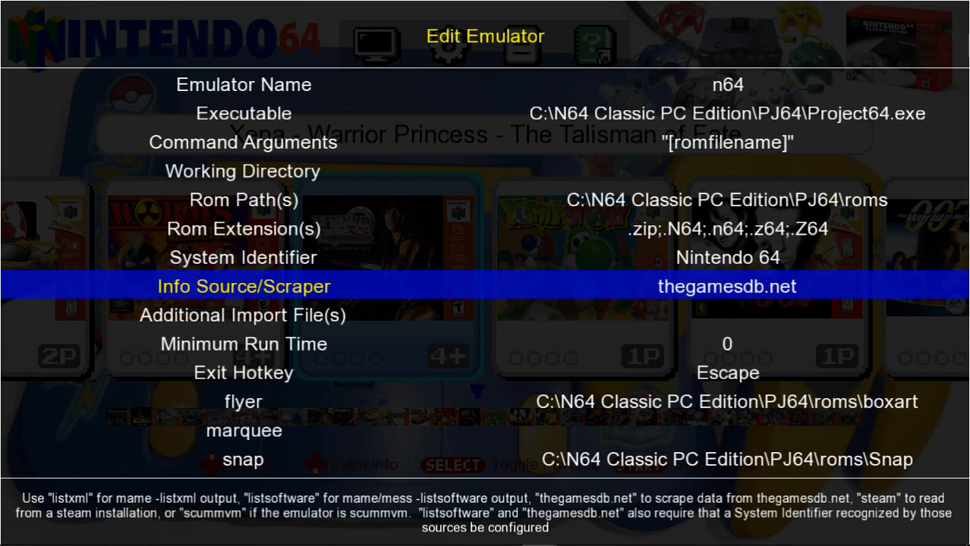
Set the n64 emulator's exit hotkey to the controller combination Joy0 Button6+Joy0 PovYneg and leave its settings.
key("Down")
key("Down")
key("Down")
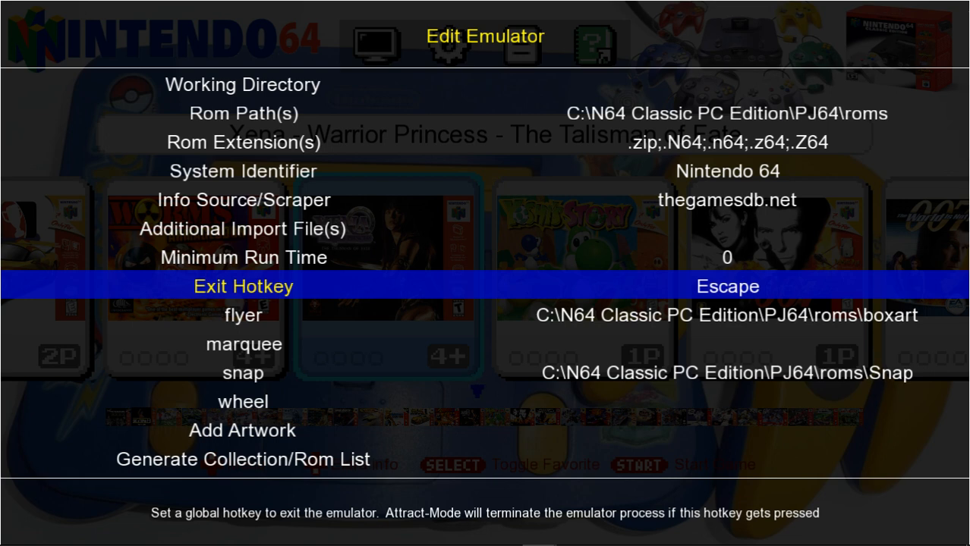
key("Return")
key("Up")
key("Up")
key("Up")
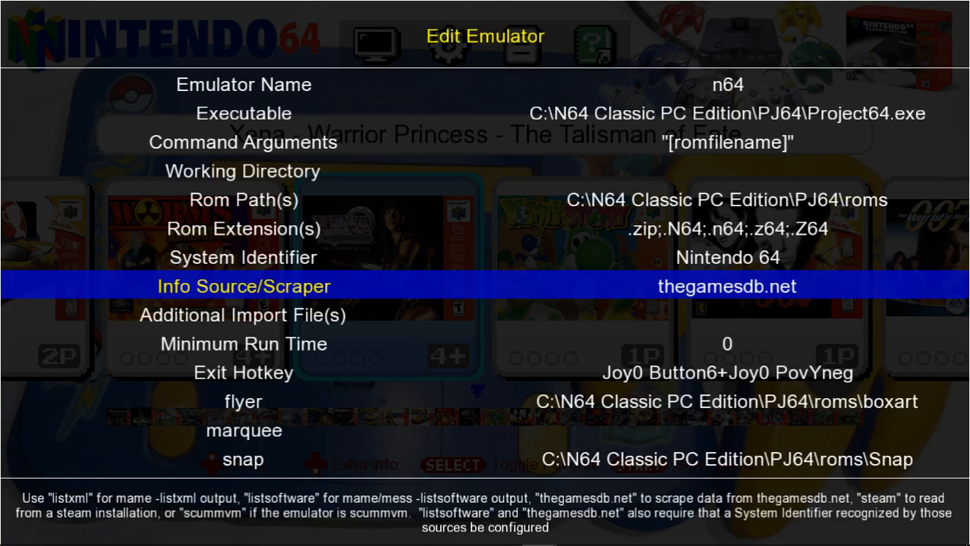
key("Down")
key("Down")
key("Down")
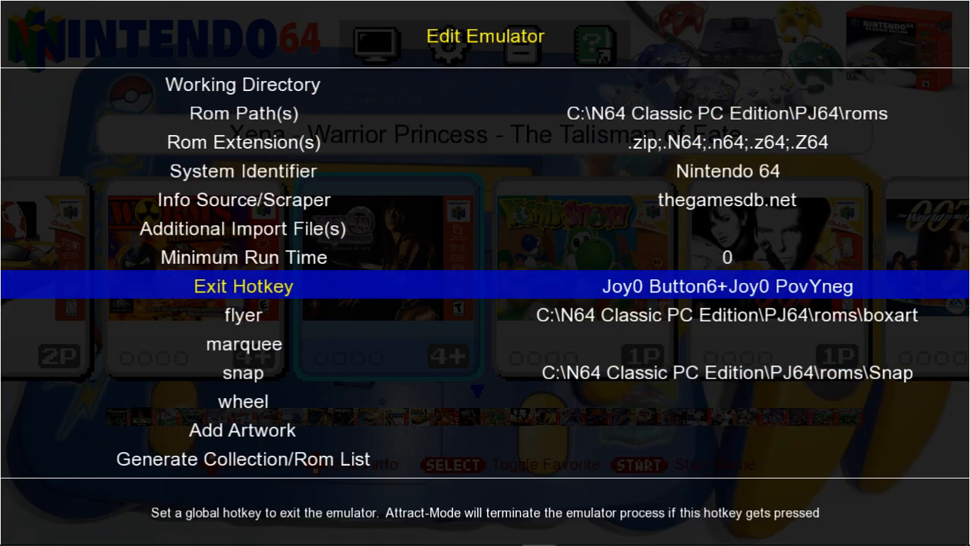
key("Escape")
key("Escape")
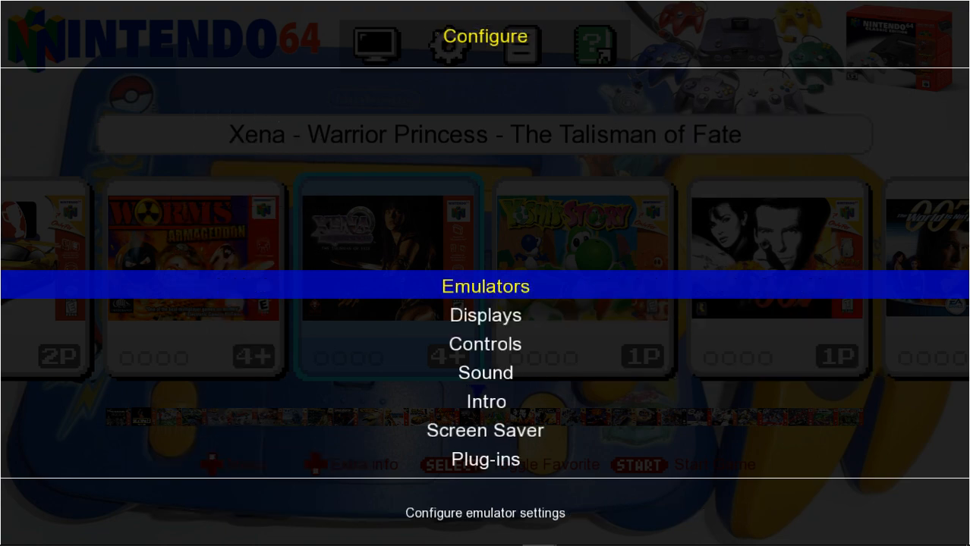
Set the n64RA emulator's exit hotkey to the controller combination Joy0 PovYneg+Joy0 Button6 and leave its settings.
key("Return")
key("Down")
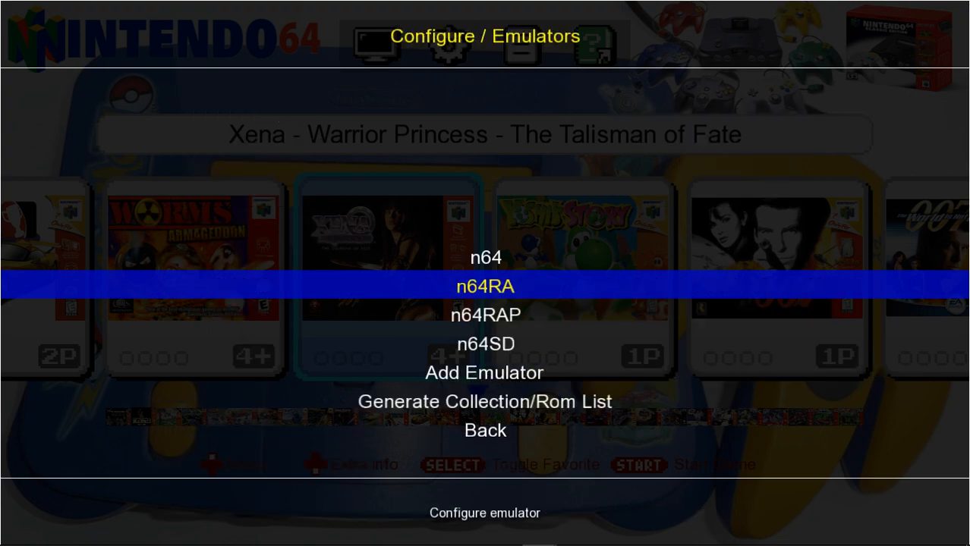
key("Return")
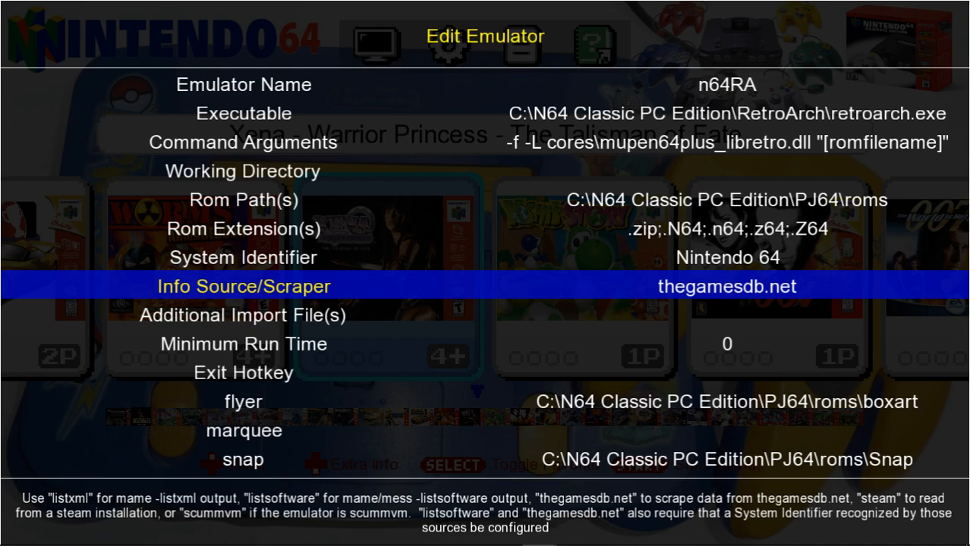
key("Down")
key("Down")
key("Down")
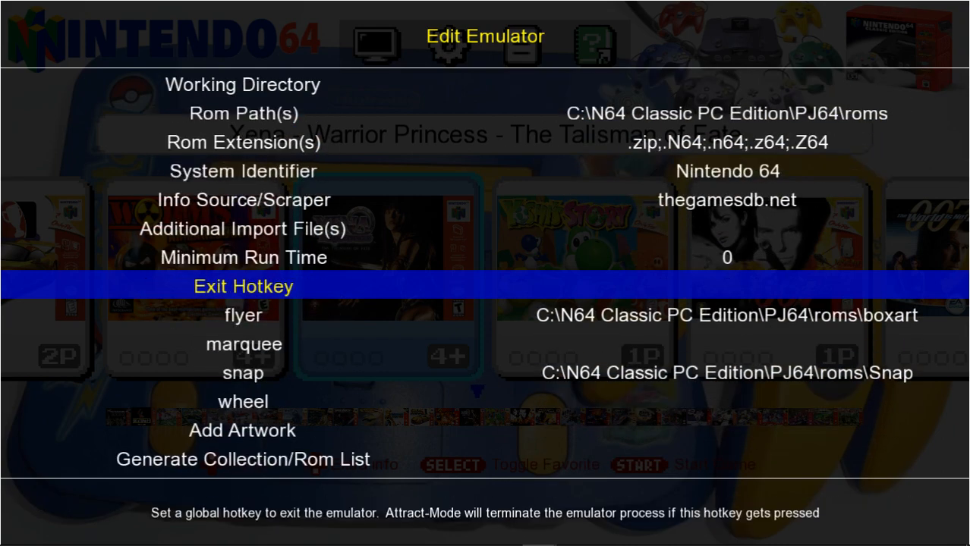
key("Return")
key("Escape")
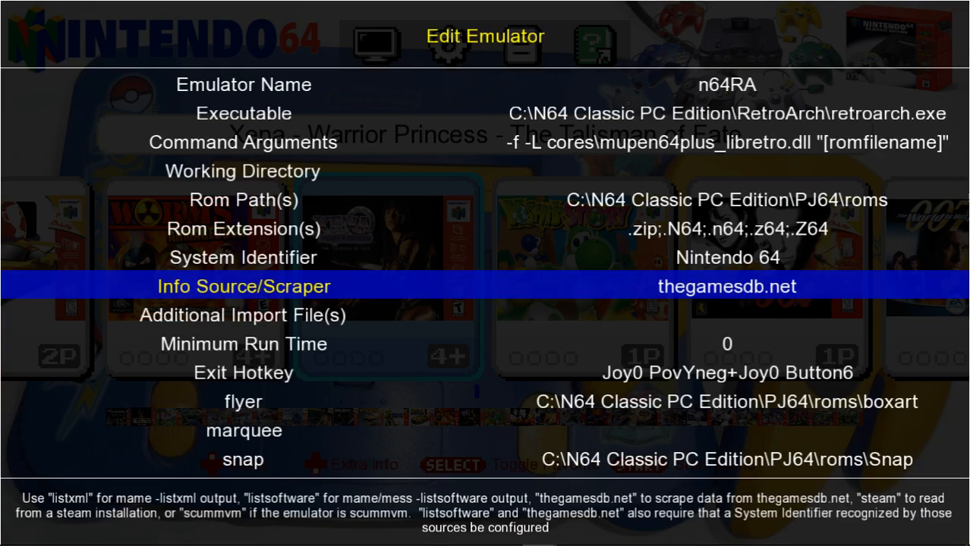
key("Escape")
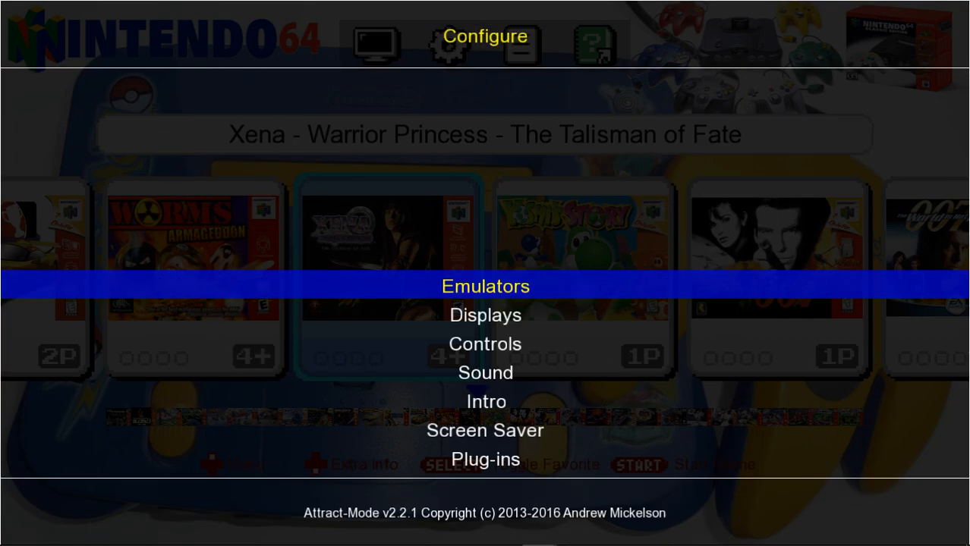
Set the n64RAP emulator's exit hotkey to the controller combination Joy0 Button6+Joy0 PovYneg and leave its settings.
key("Return")
key("Down")
key("Down")
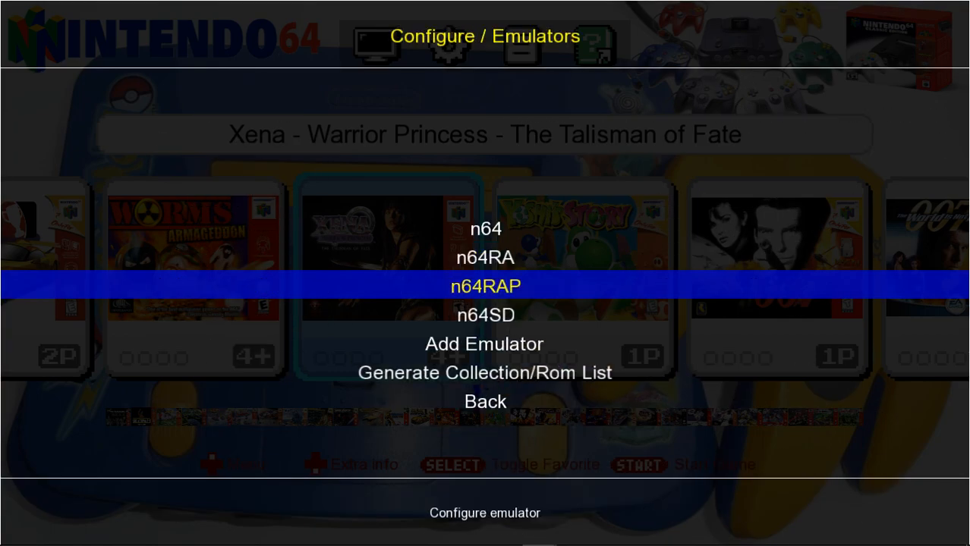
key("Return")
key("Down")
key("Down")
key("Down")
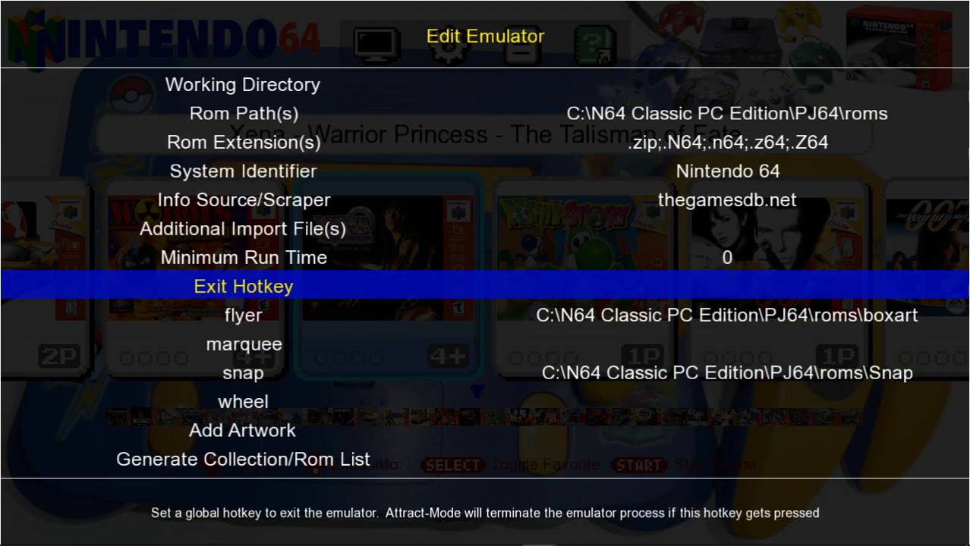
key("Return")
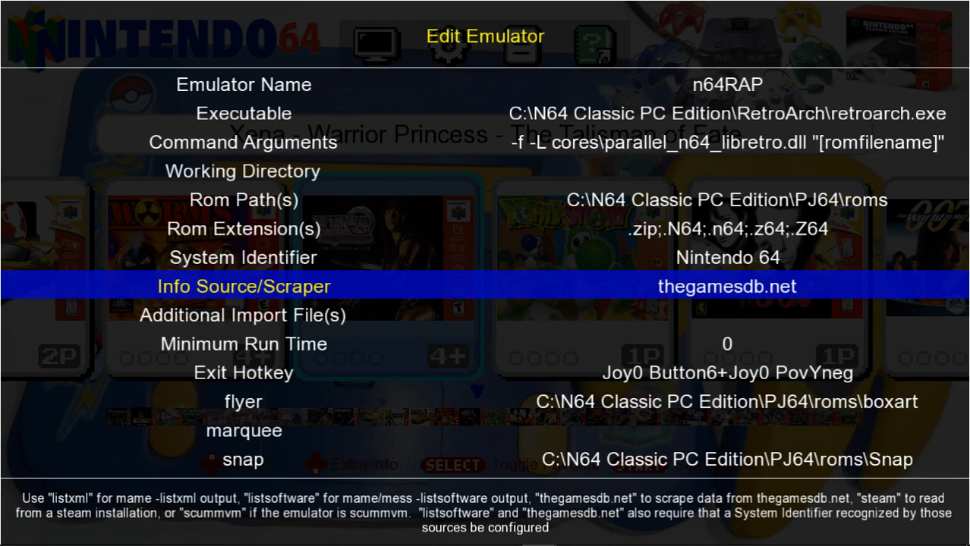
key("Escape")
key("Escape")
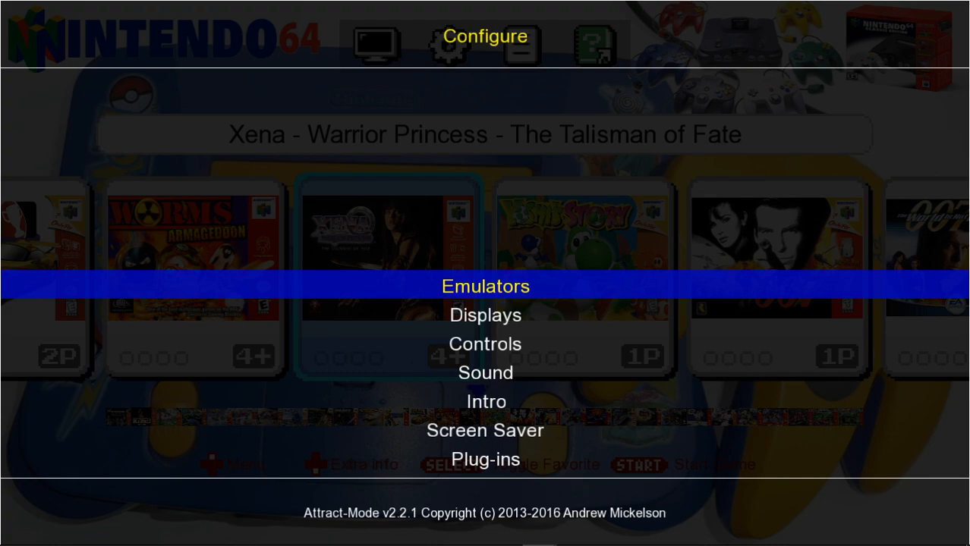
Open the n64SD emulator's settings.
key("Return")
key("Down")
key("Down")
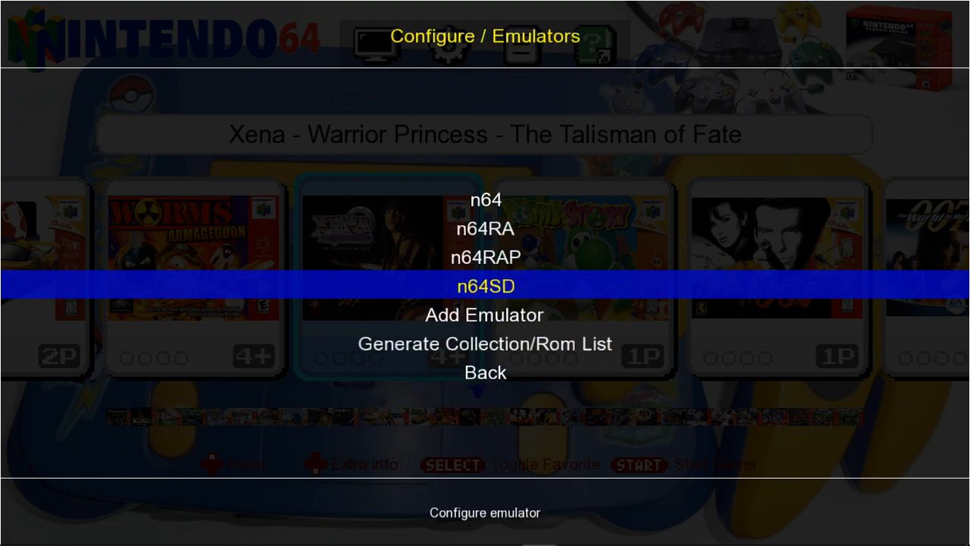
key("Return")
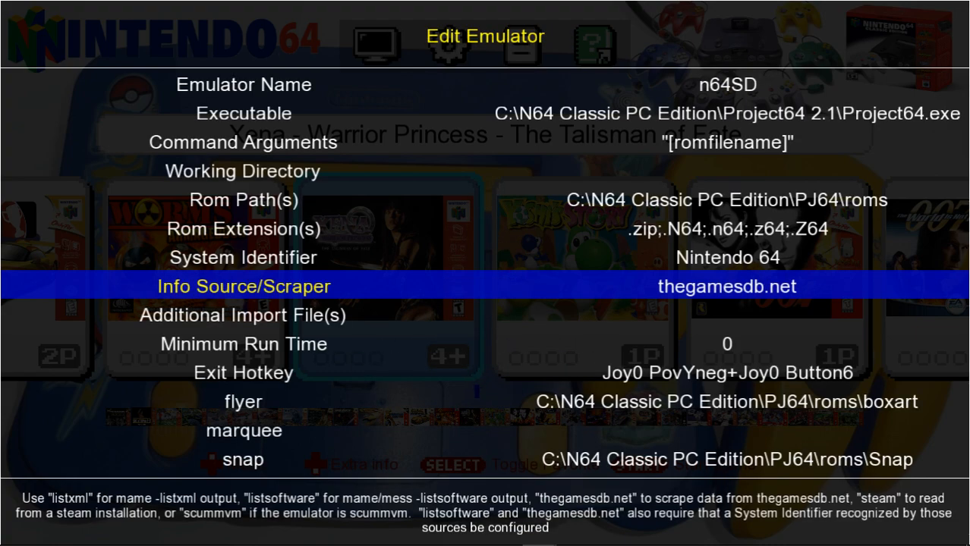
Set the n64SD emulator's exit hotkey to Escape.
key("Down")
key("Down")
key("Down")
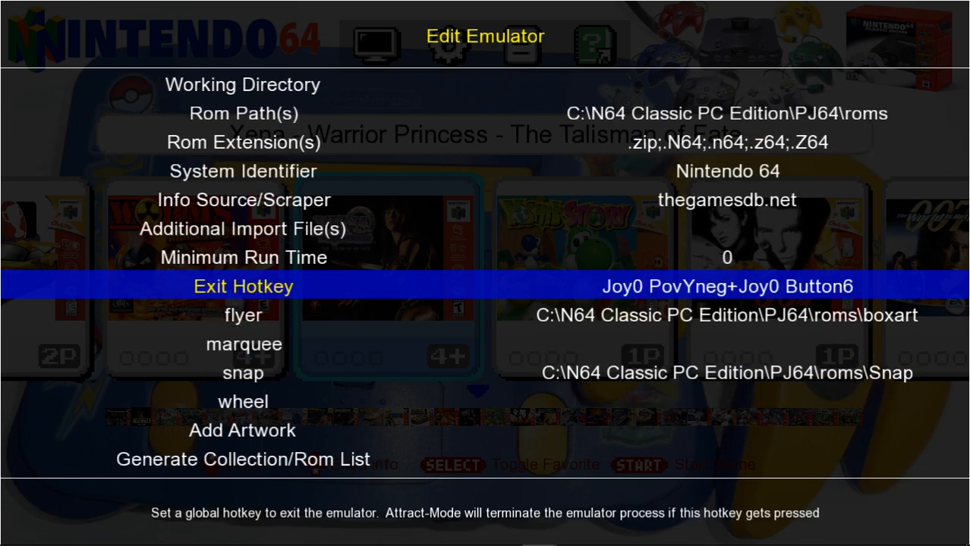
key("Return")
key("Escape")
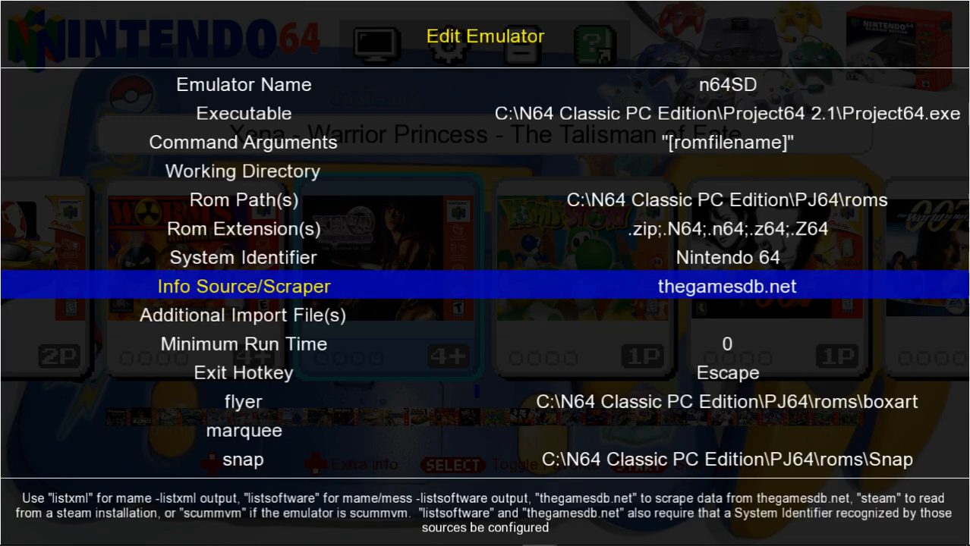
Set the n64SD emulator's exit hotkey to Joy0 Button6+Joy0 PovYneg and return to the game list.
key("Down")
key("Down")
key("Down")
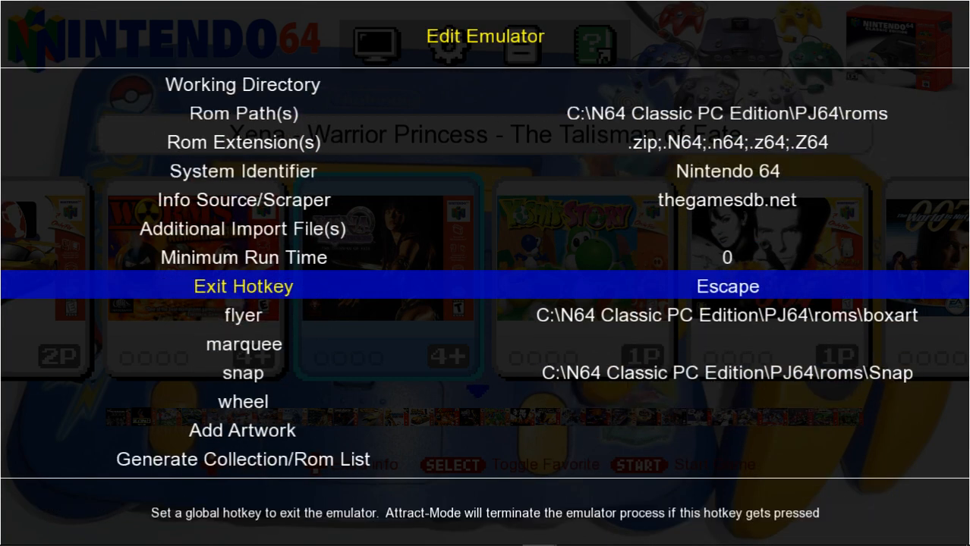
key("Return")
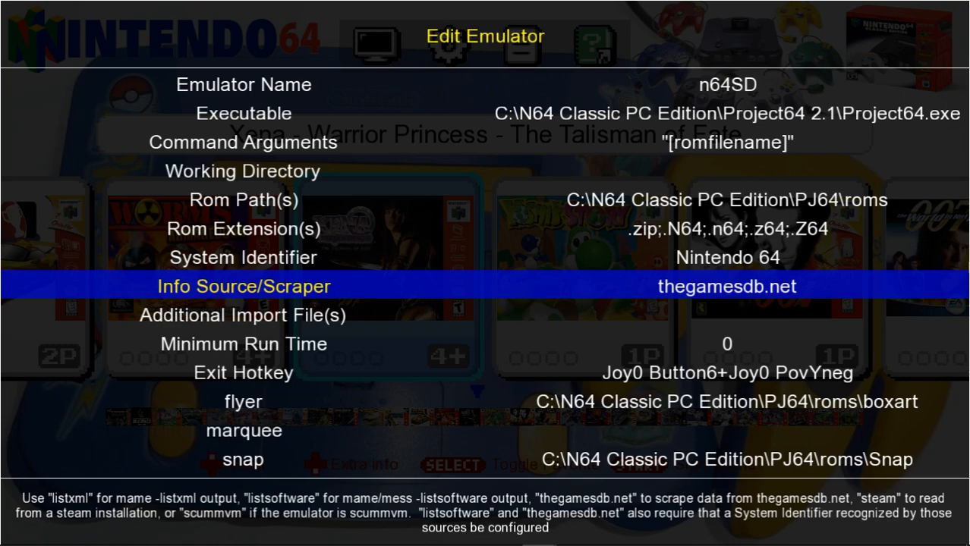
key("Escape")
key("Escape")
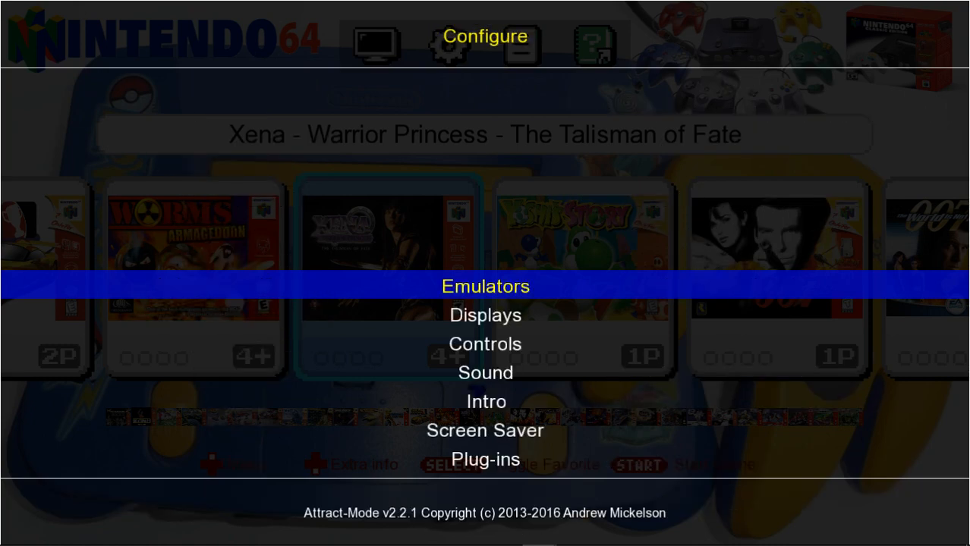
key("Escape")
Start 007 - GoldenEye from the game list and exit it to test the exit hotkey.
key("Right")
key("Right")
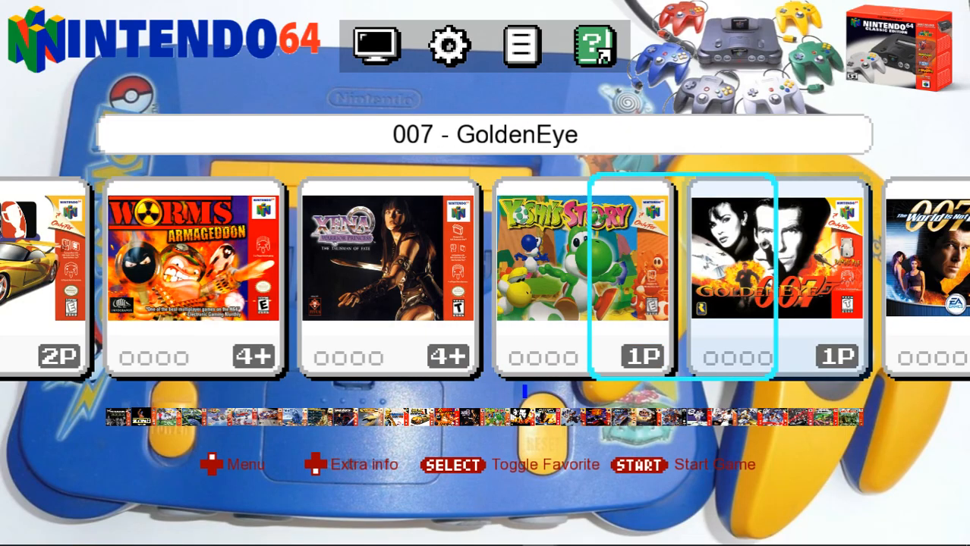
key("Return")
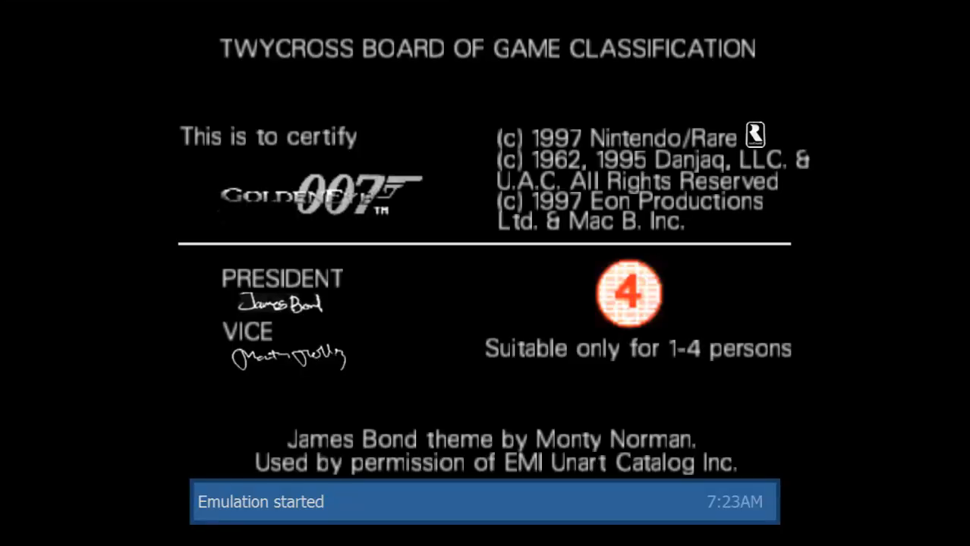
key("Escape")
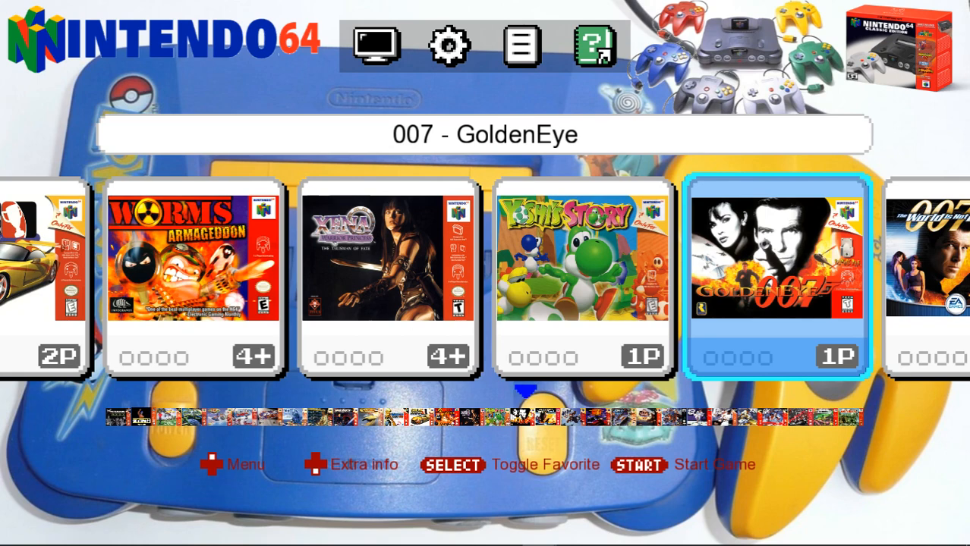
Browse the game list forward to 1080 Snowboarding and back to Wheel of Fortune.
key("Right")
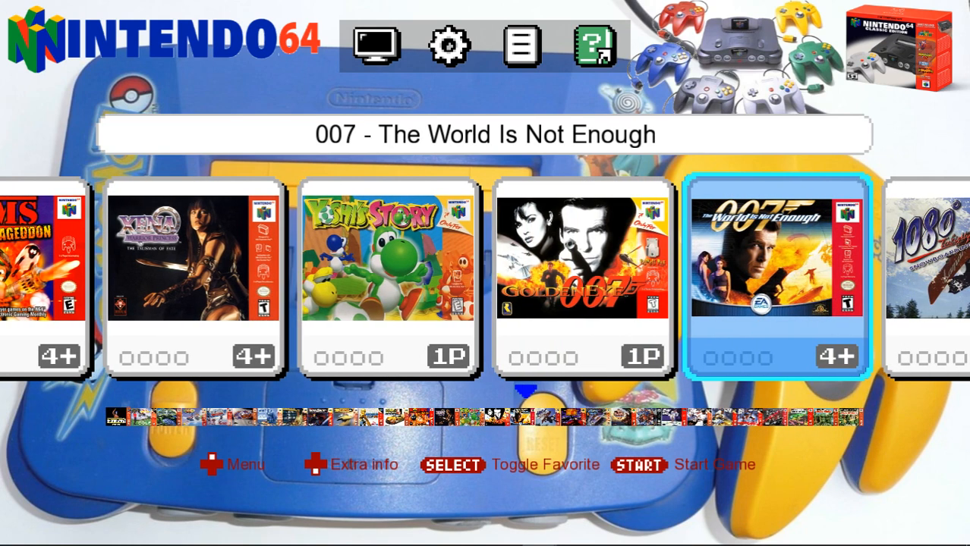
key("Right")
key("Left")
key("Left")
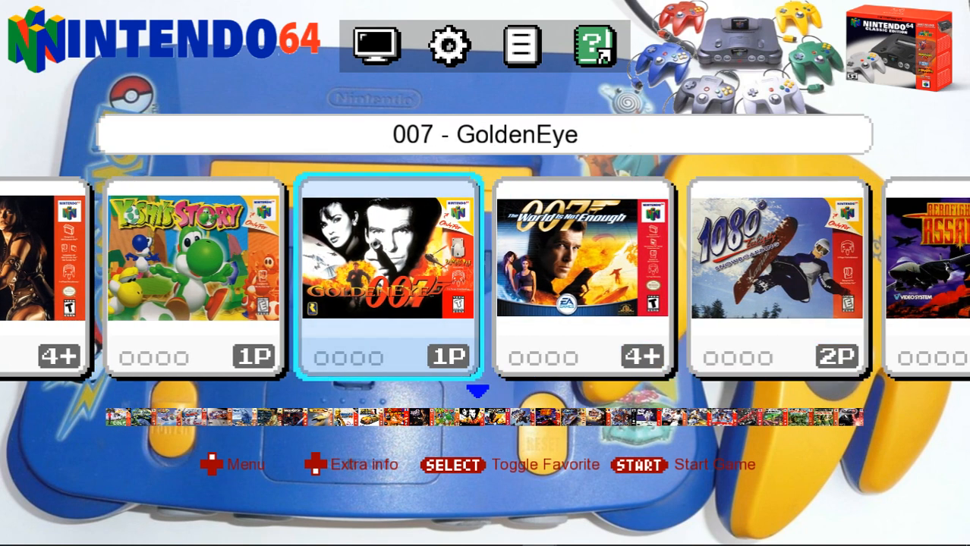
key("Right")
key("Right")
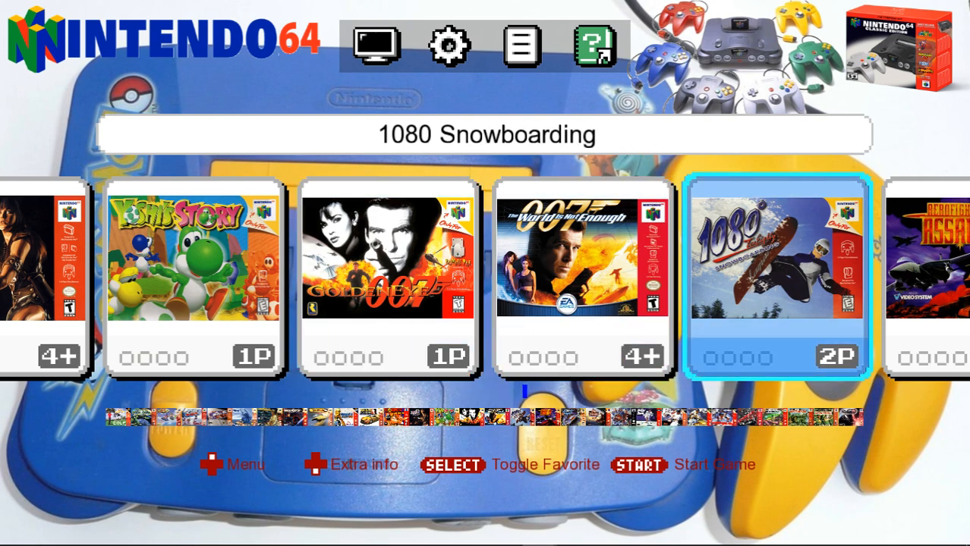
key("Left")
key("Left")
key("Left")
key("Left")
key("Left")
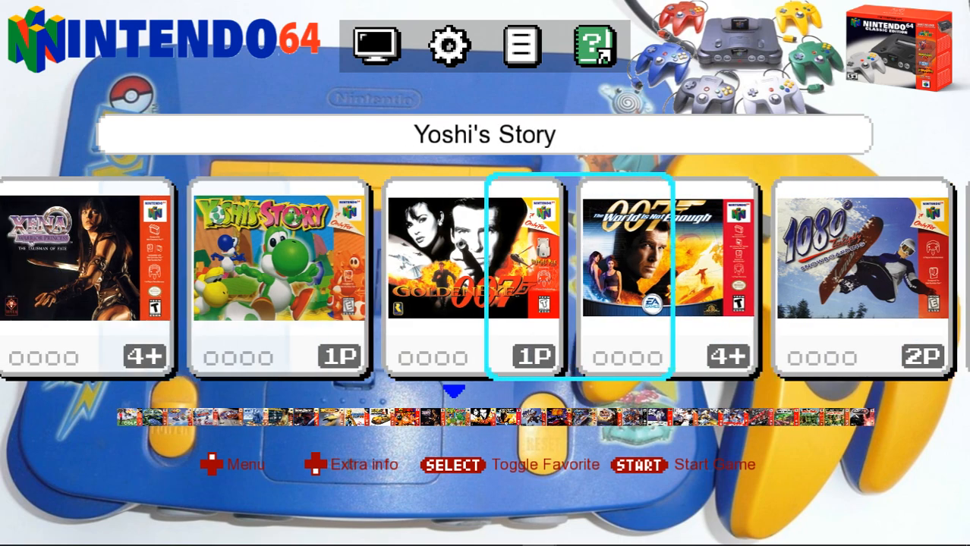
key("Left")
key("Left")
key("Left")
key("Left")
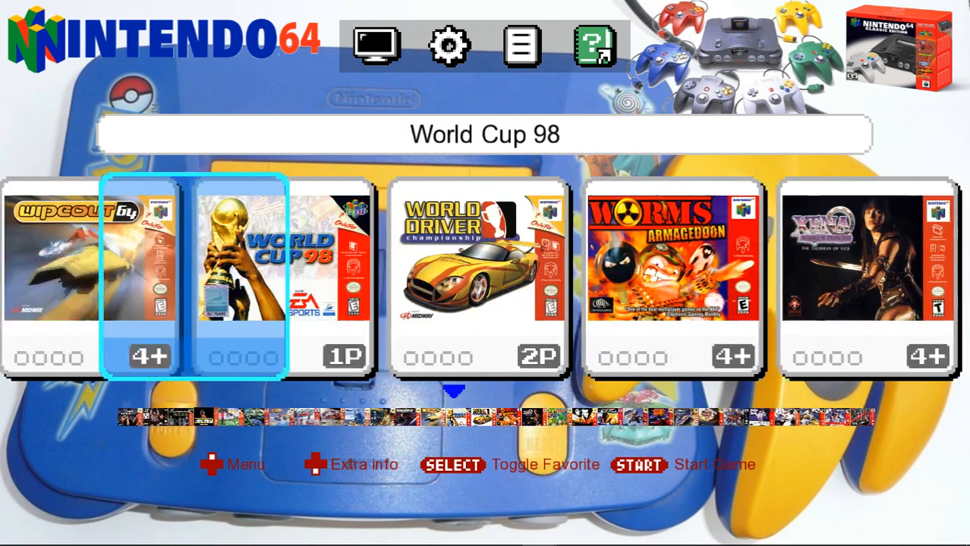
key("Left")
key("Left")
key("Left")
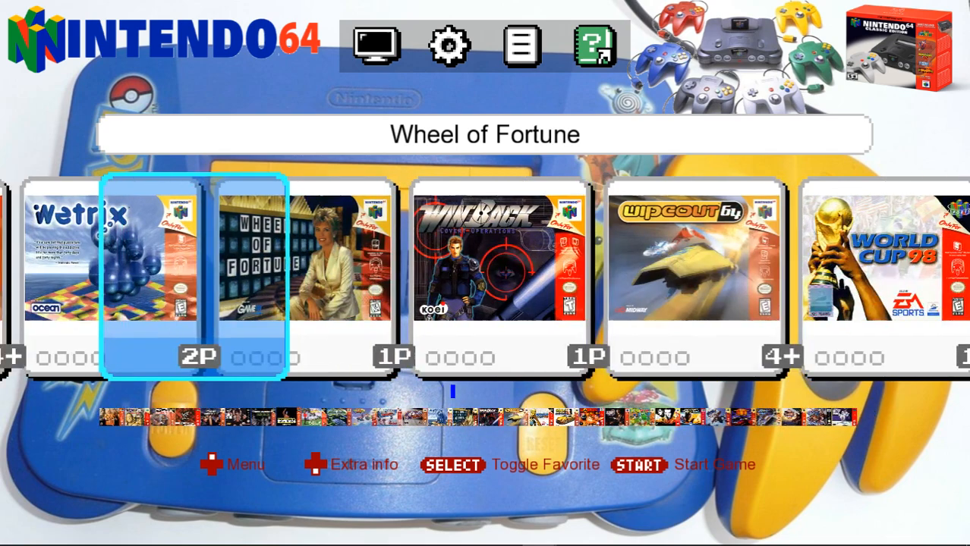
Find Showdown64 in the game list and start it.
key("Left")
key("Left")
key("Left")
key("Left")
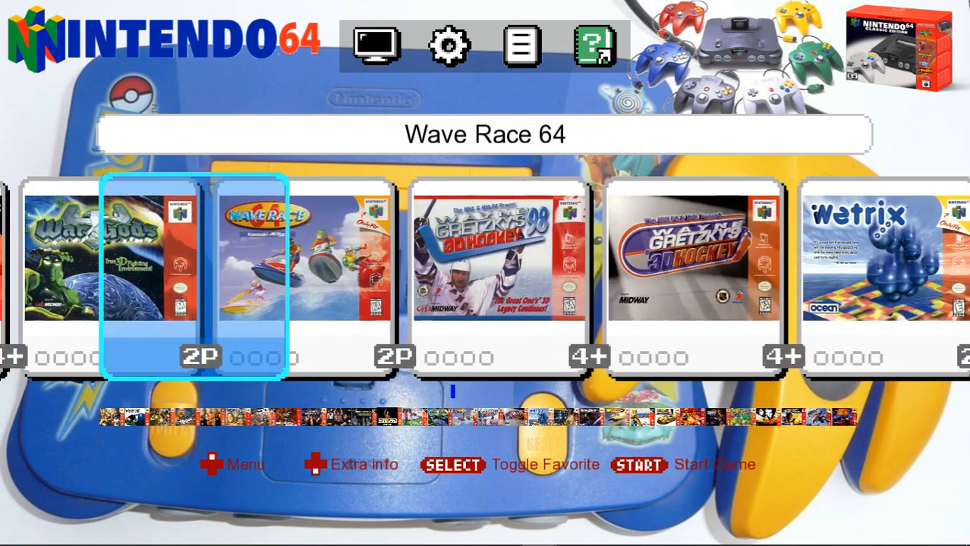
key("Left")
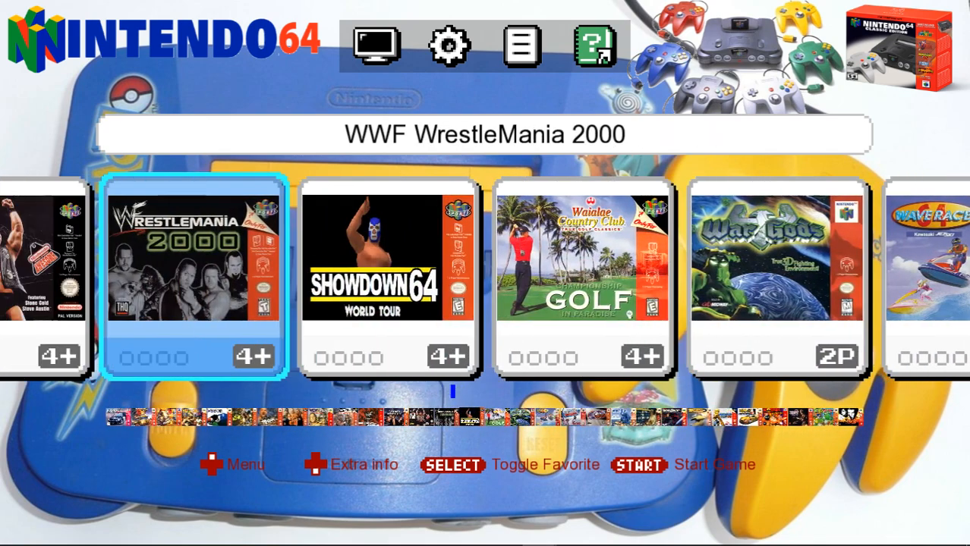
key("Right")
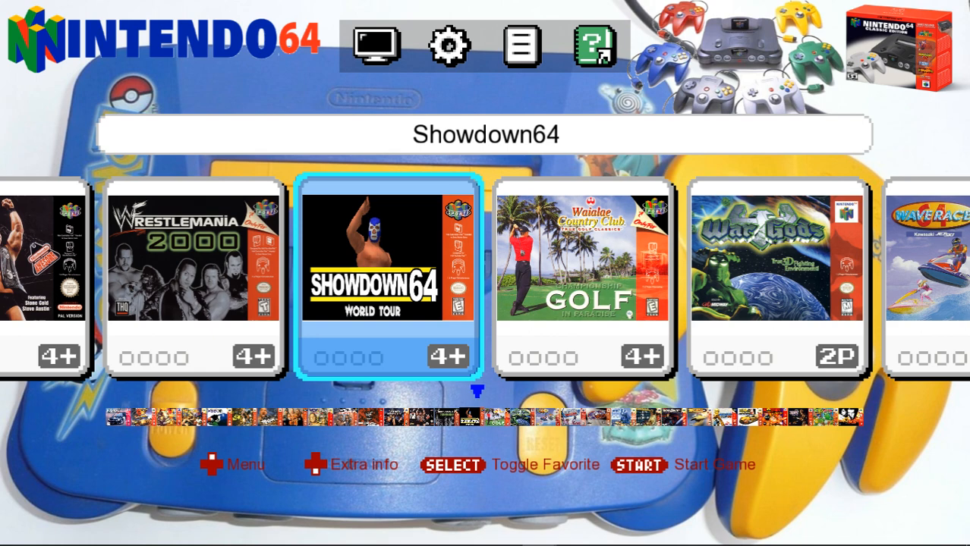
key("Return")
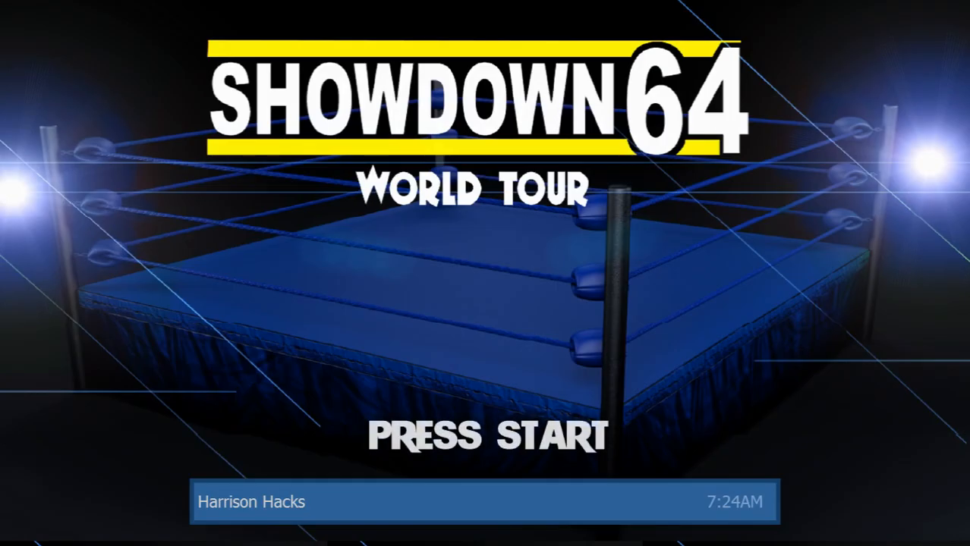
Pass the title screen and set up a normal one-on-one exhibition match, continuing to the arena choice.
key("Return")
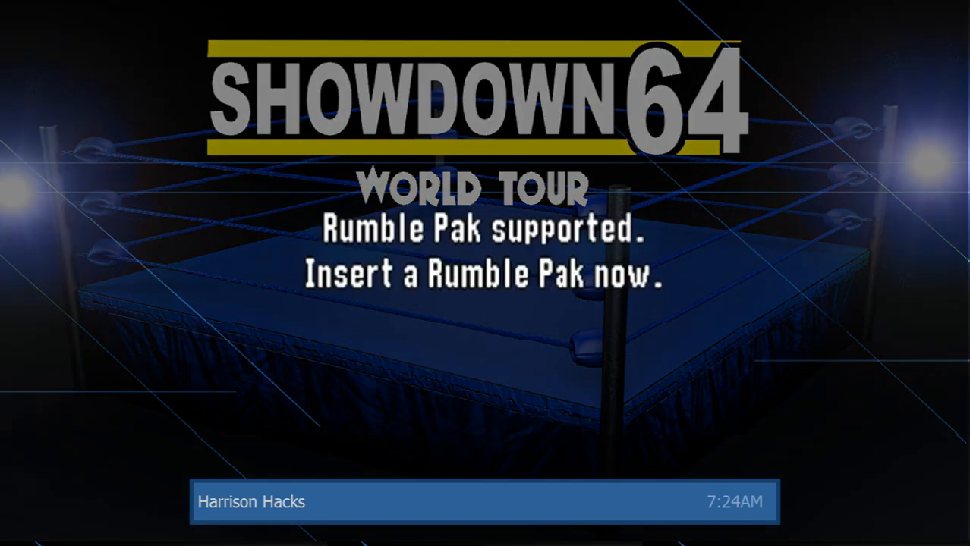
key("Return")
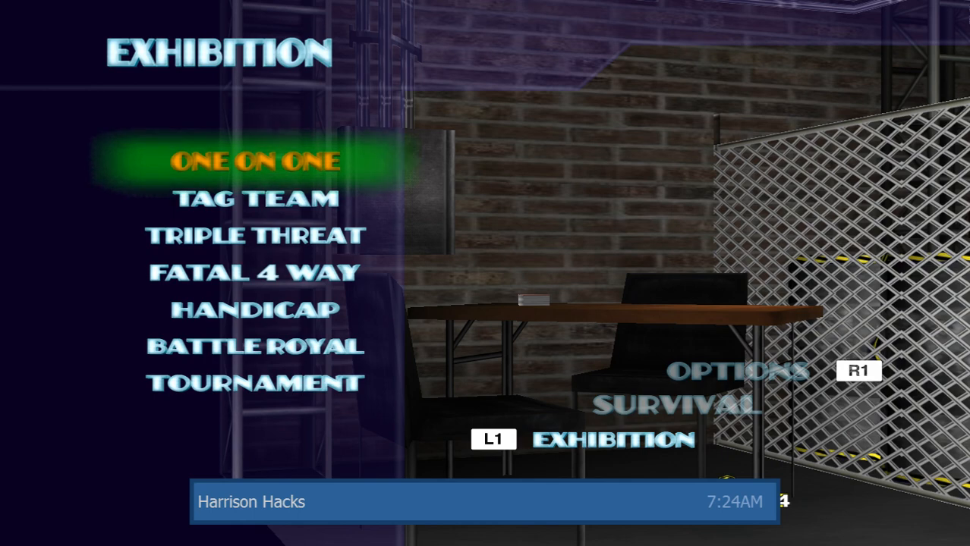
key("Return")
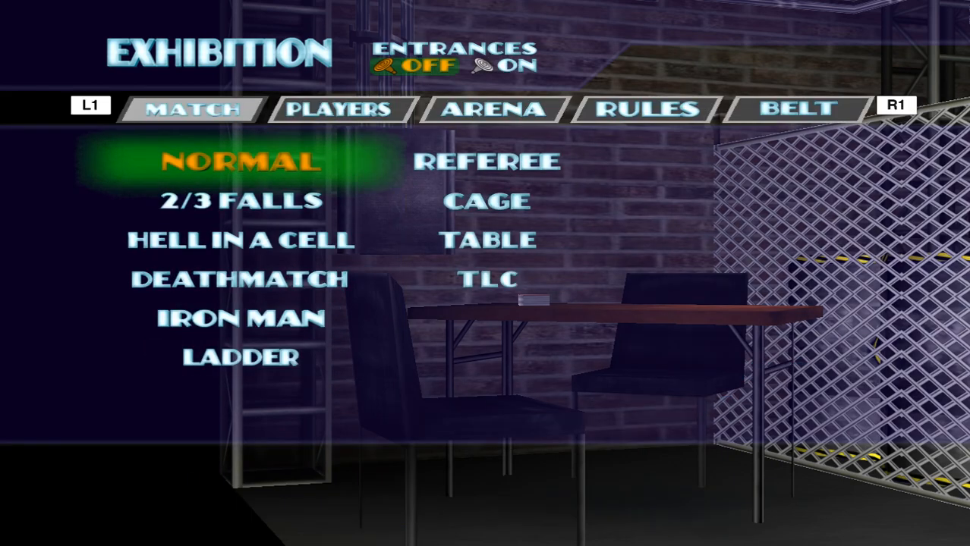
key("Return")
key("Return")
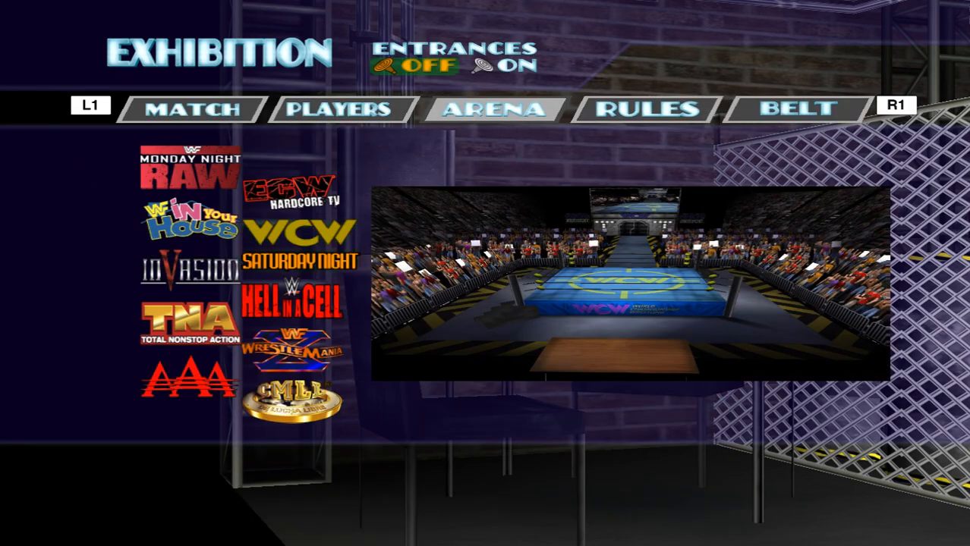
Look through the arenas on the first page, from WCW Saturday Night down to AAA and back up to Monday Night Raw.
key("Down")
key("Down")
key("Down")
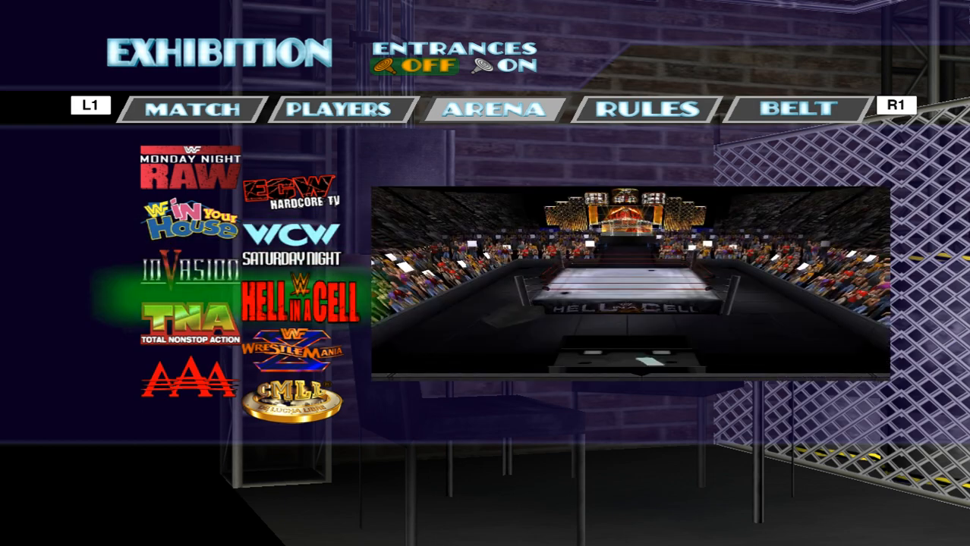
key("Down")
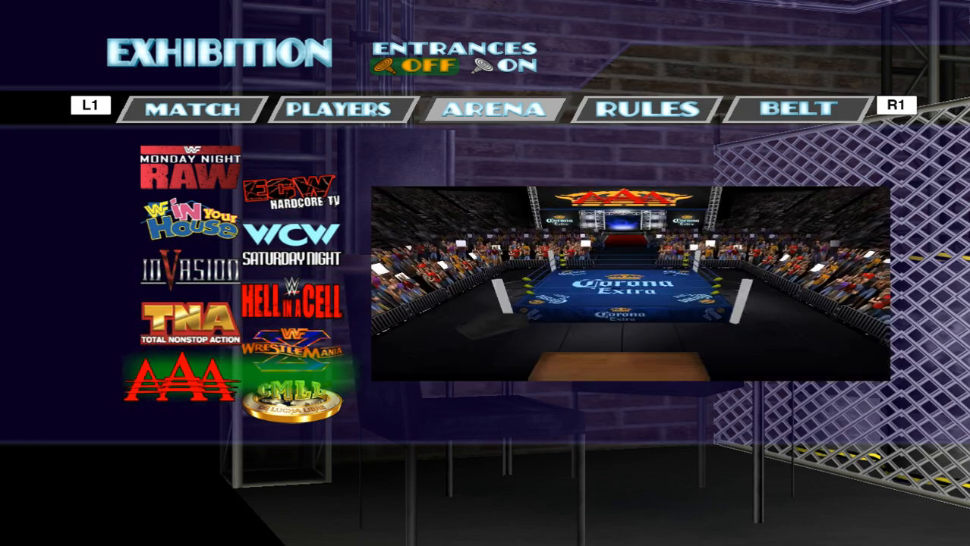
key("Down")
key("Up")
key("Up")
key("Up")
key("Up")
key("Up")
key("Up")
key("Up")
key("Up")
key("Up")
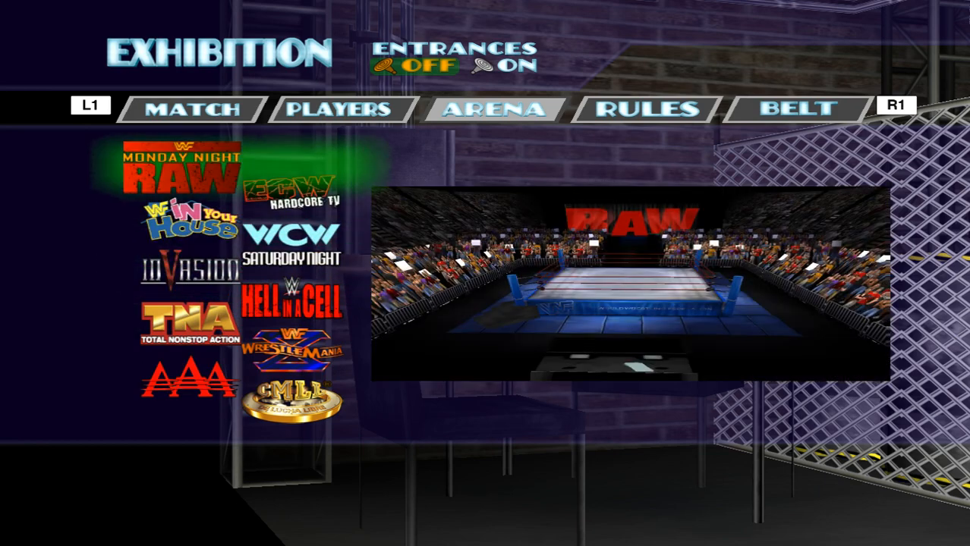
Look through the second page of arenas, from ECW down to Generic Arena.
key("Right")
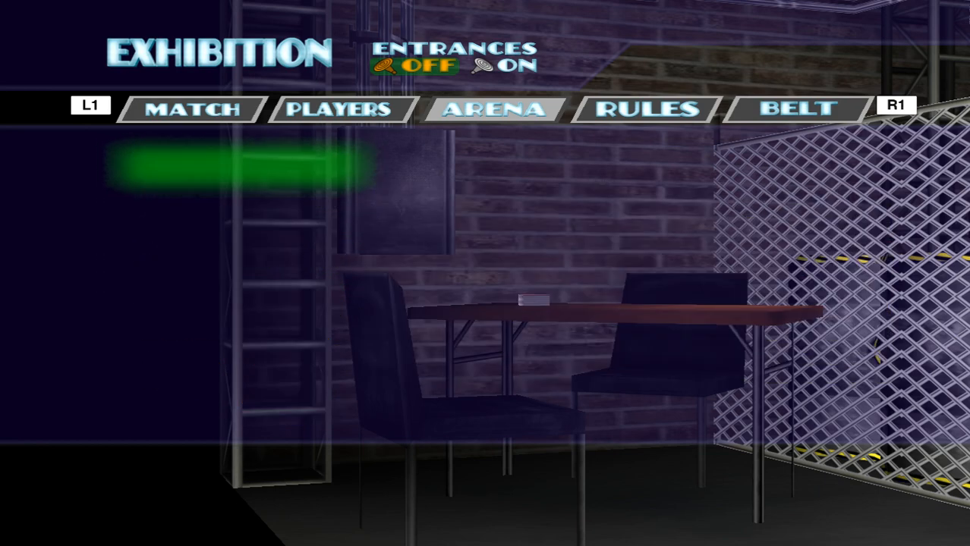
key("Down")
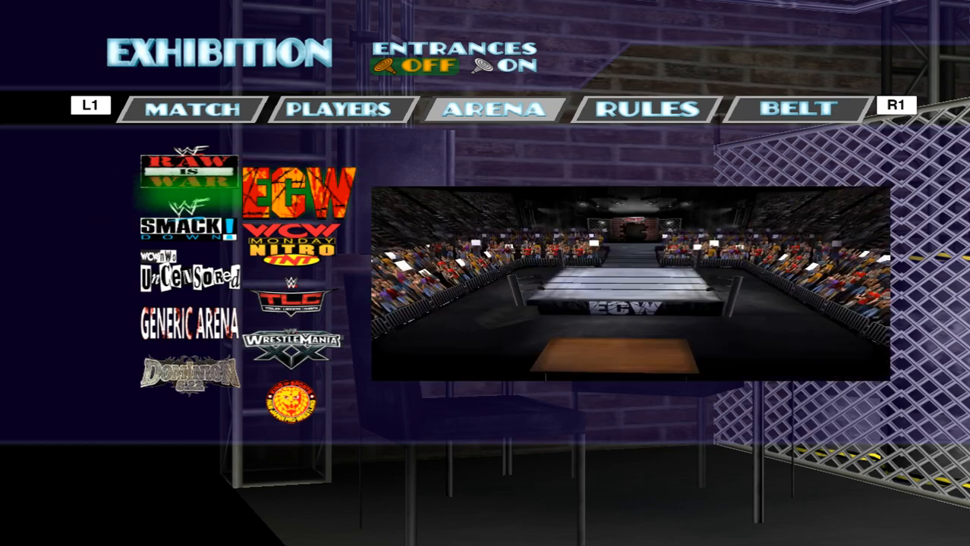
key("Down")
key("Down")
Look through the third page of arenas, including WrestleMania, NXT and SmackDown.
key("Down")
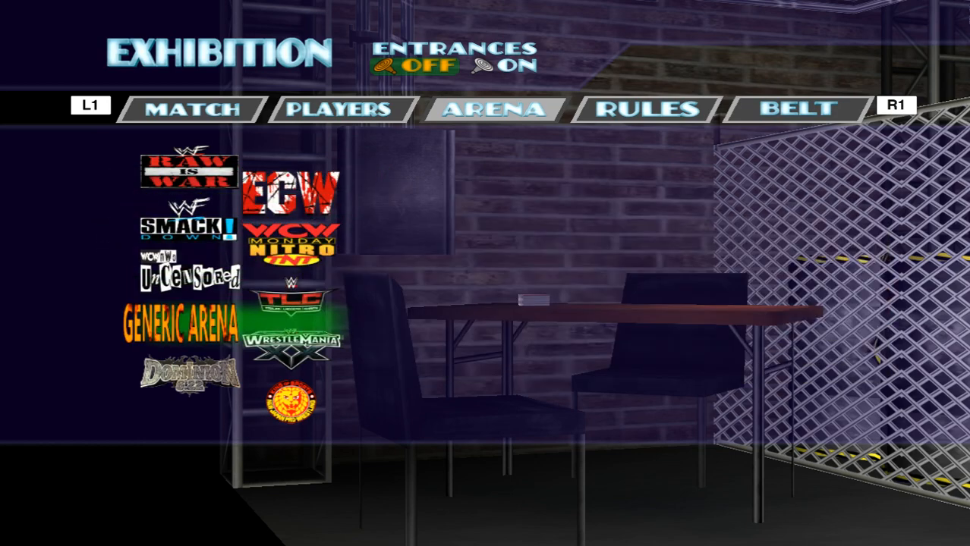
key("Right")
key("Down")
key("Down")
key("Down")
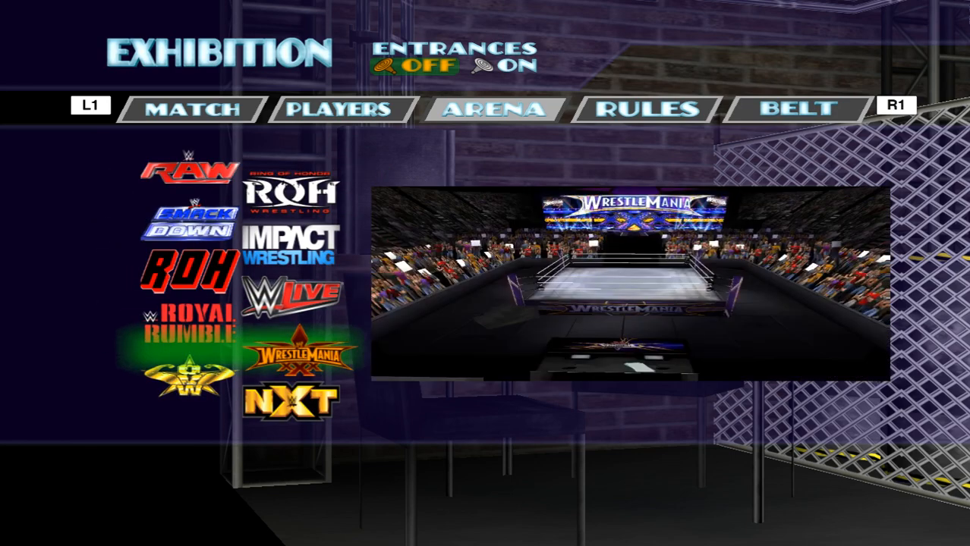
key("Left")
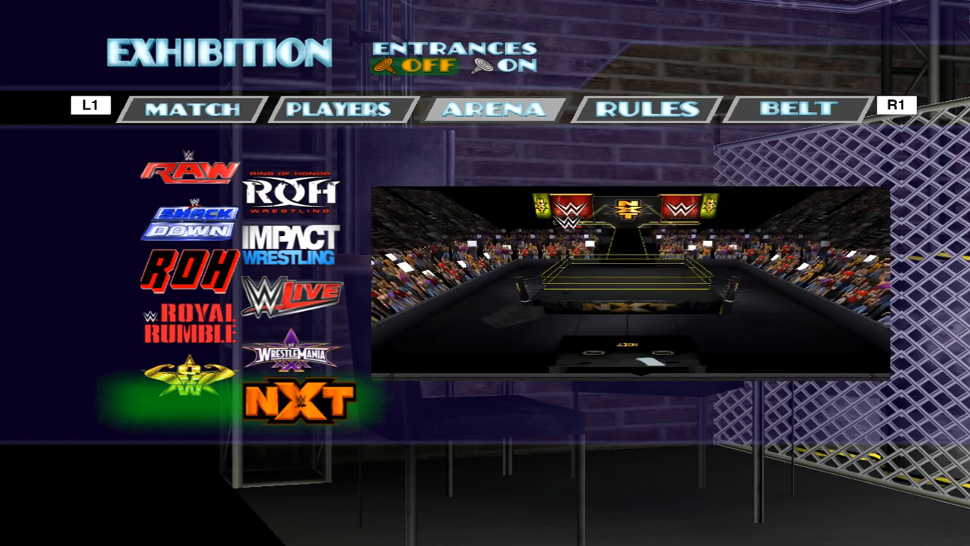
key("Up")
key("Up")
Select the Impact Wrestling arena and accept the match rules as they are.
key("Up")
key("Up")
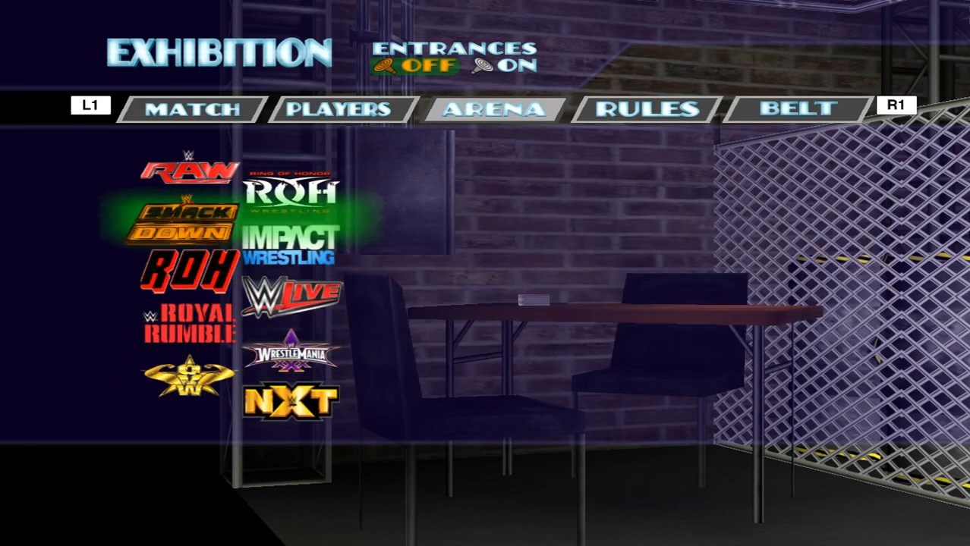
key("Down")
key("Down")
key("Up")
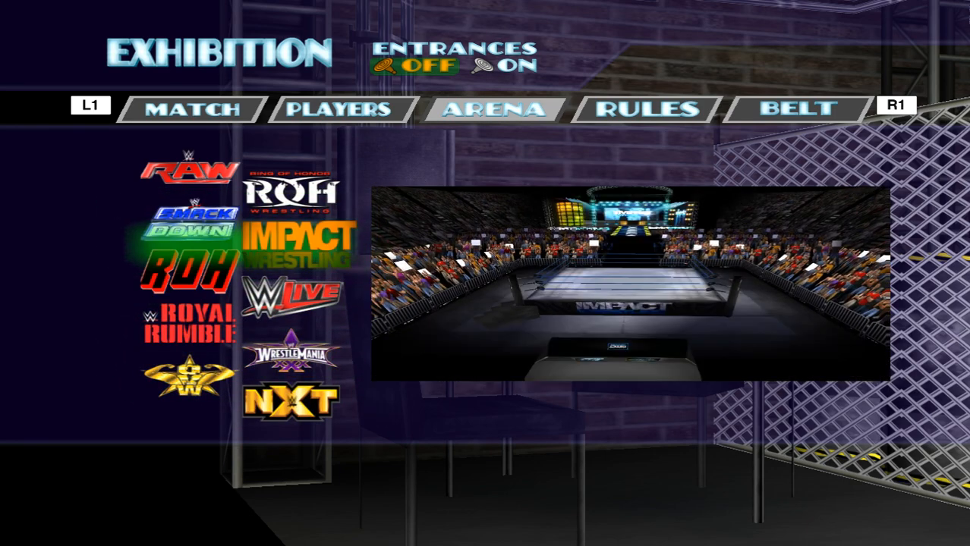
key("Return")
key("Down")
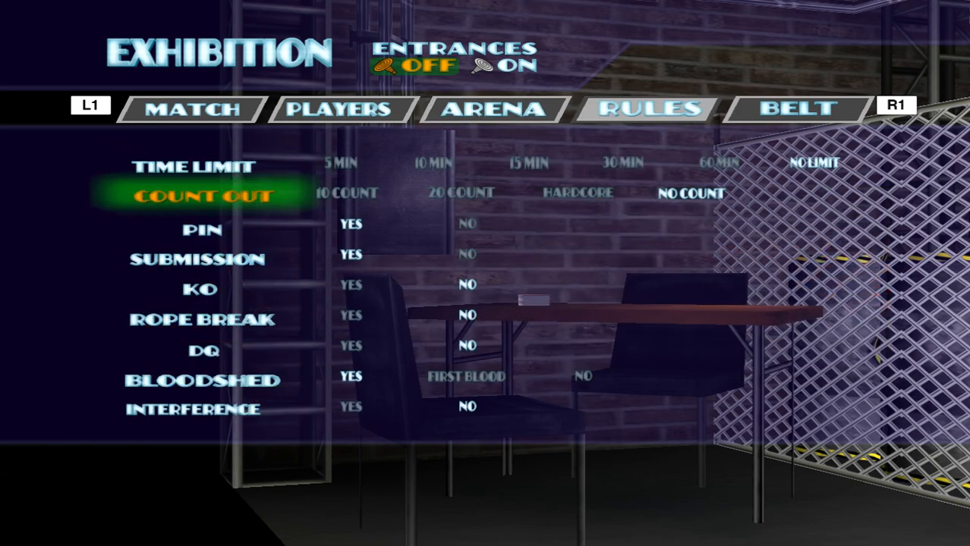
key("Up")
key("Return")
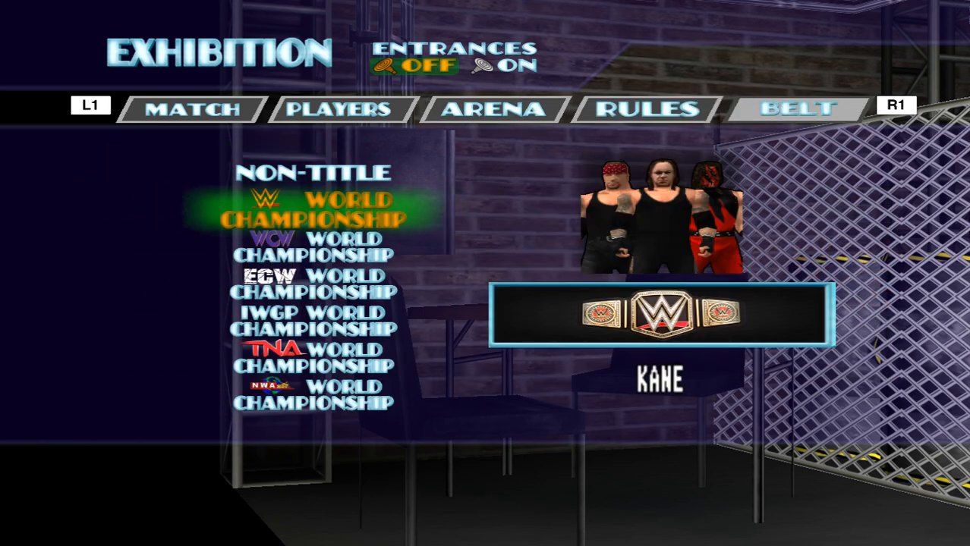
Look through the championship belts from WCW to NWA.
key("Down")
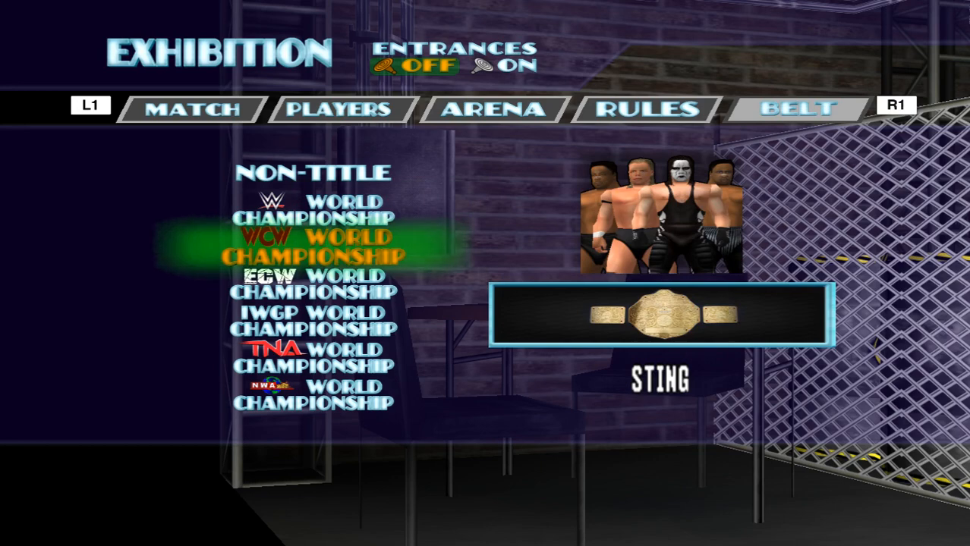
key("Down")
key("Up")
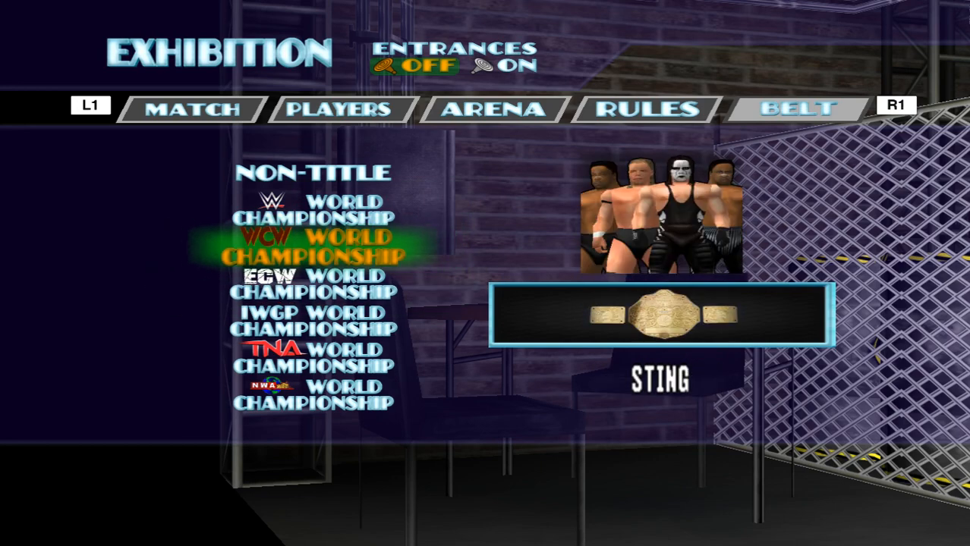
key("Down")
key("Down")
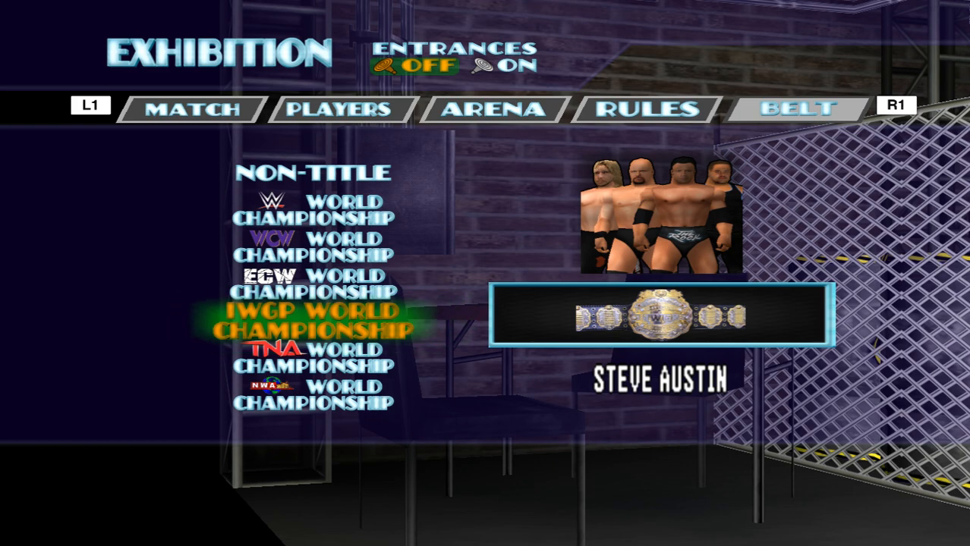
key("Down")
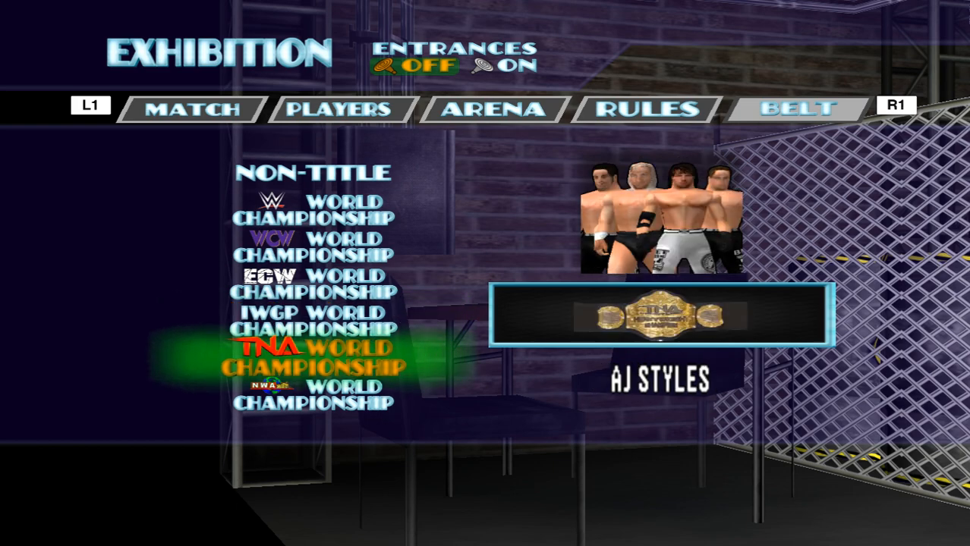
key("Down")
Cycle through the match setup categories and return to the belt choice.
key("w")
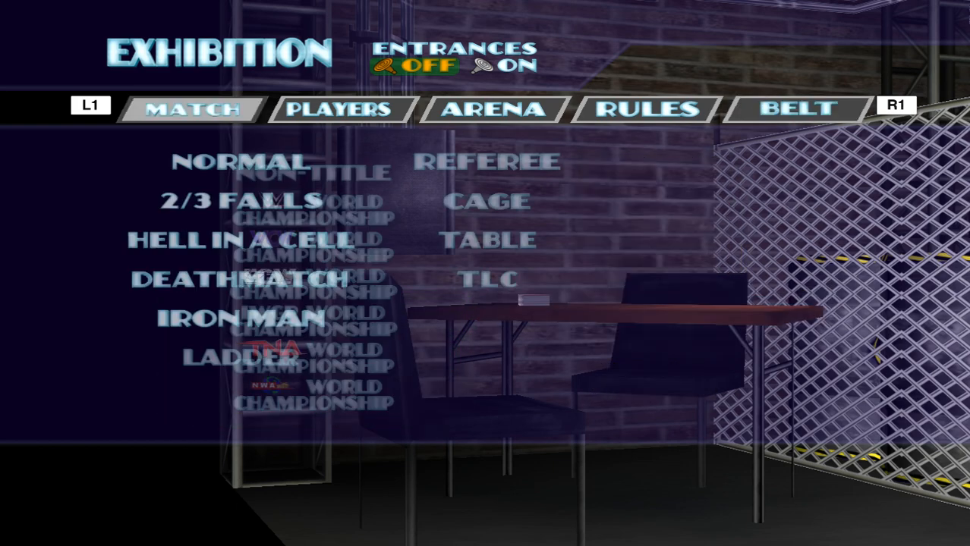
key("w")
key("w")
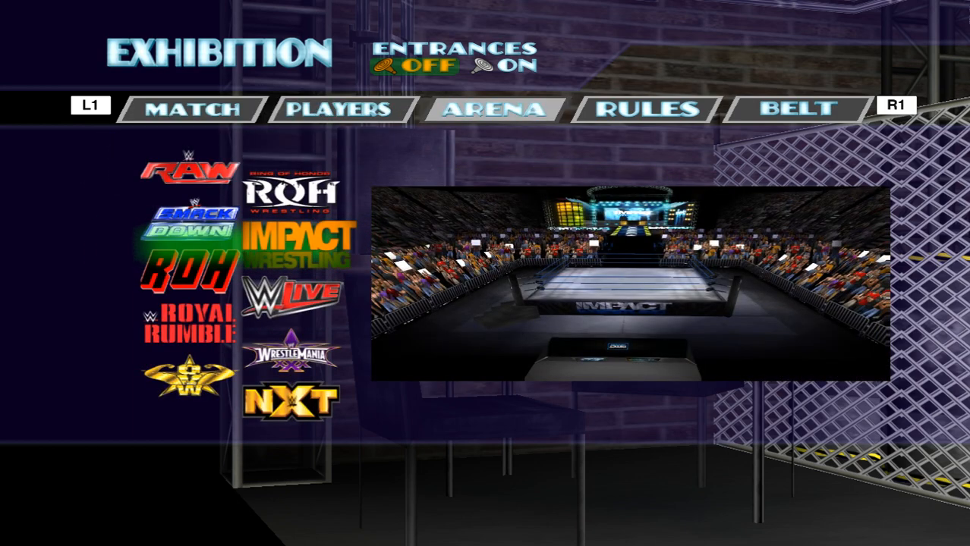
key("w")
key("w")
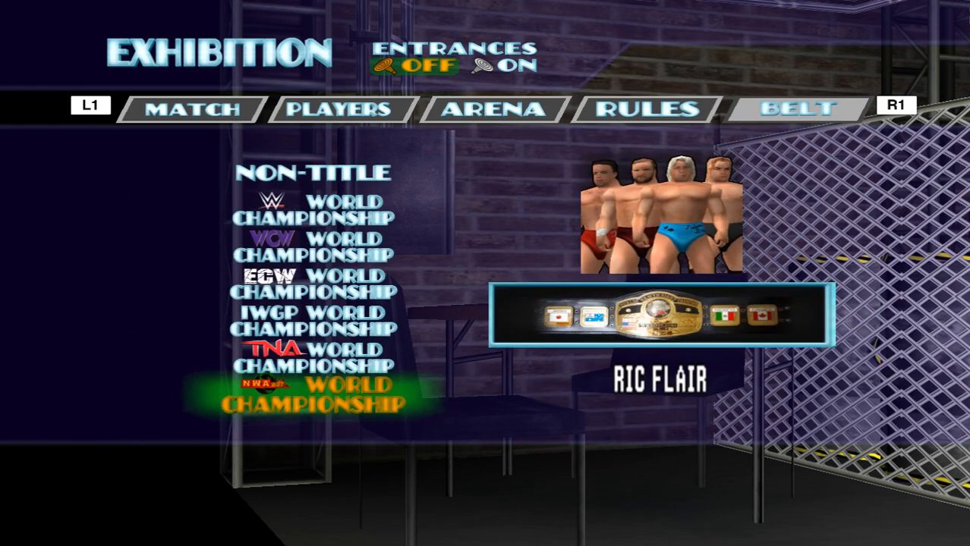
Choose the WWE World Championship belt and continue to the wrestler selection.
key("Down")
key("Down")
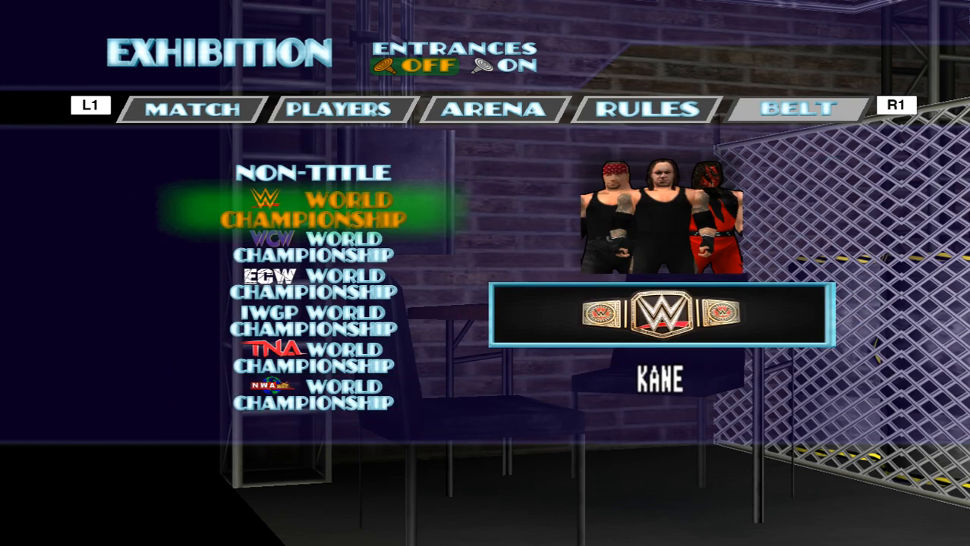
key("Return")
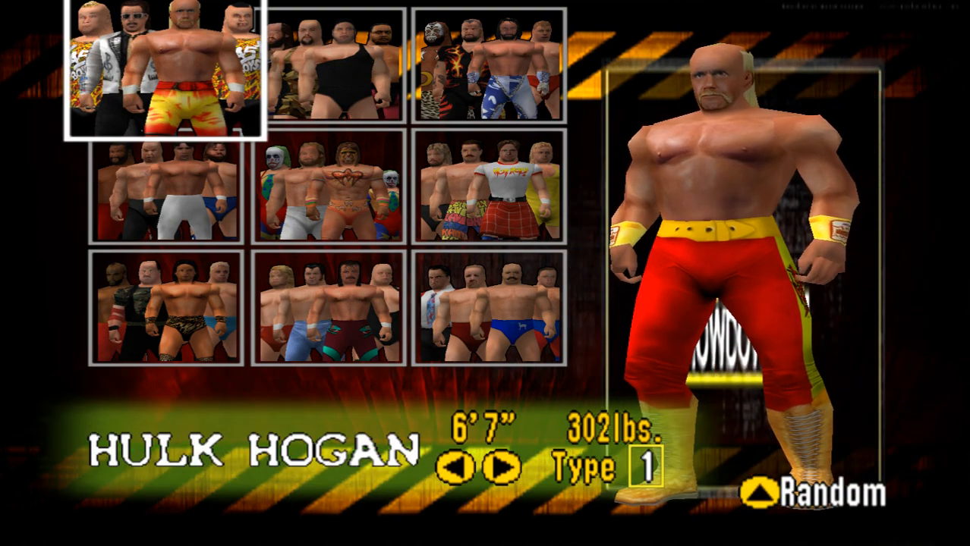
Look through the wrestlers in the first roster group and move on to the second group.
key("Return")
key("Right")
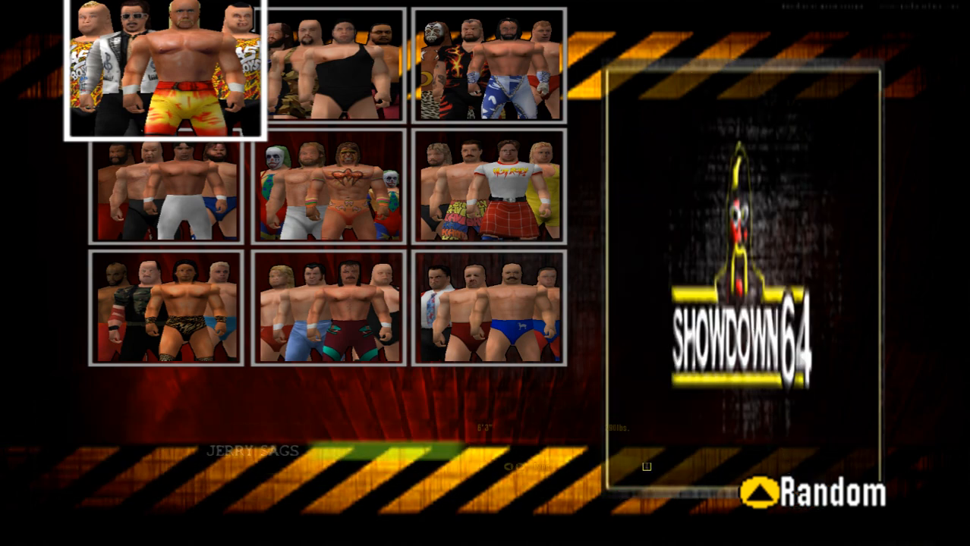
key("Right")
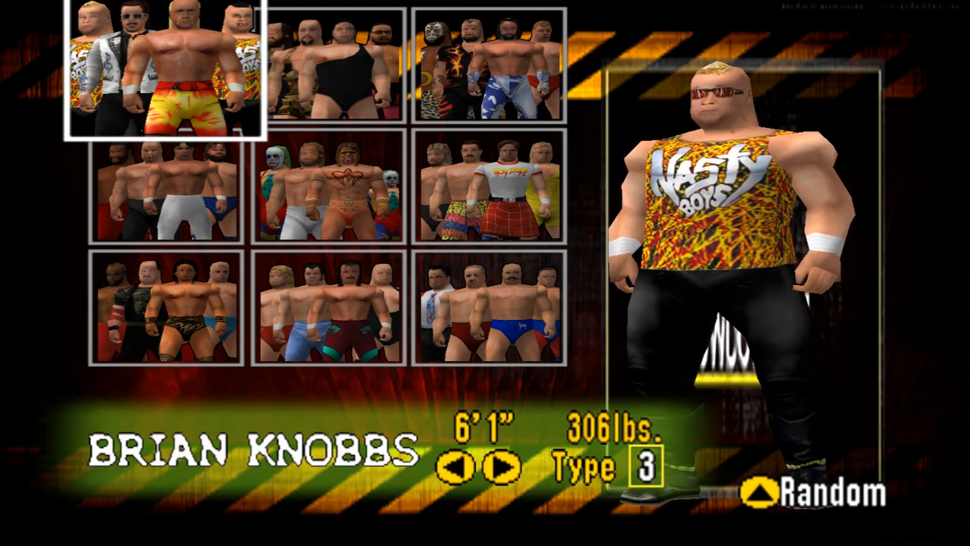
key("Right")
key("Right")
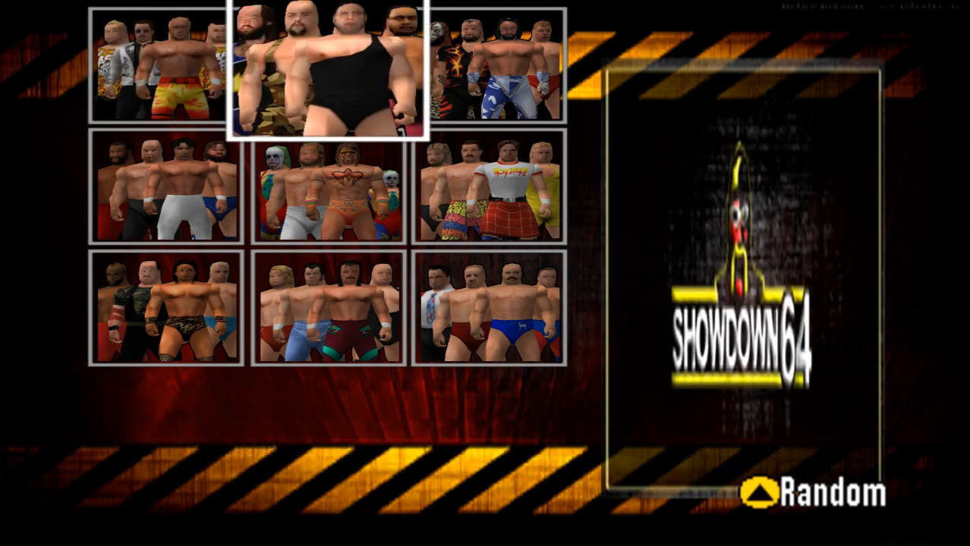
Page through the wrestler roster groups up to the one containing the referees.
key("r")
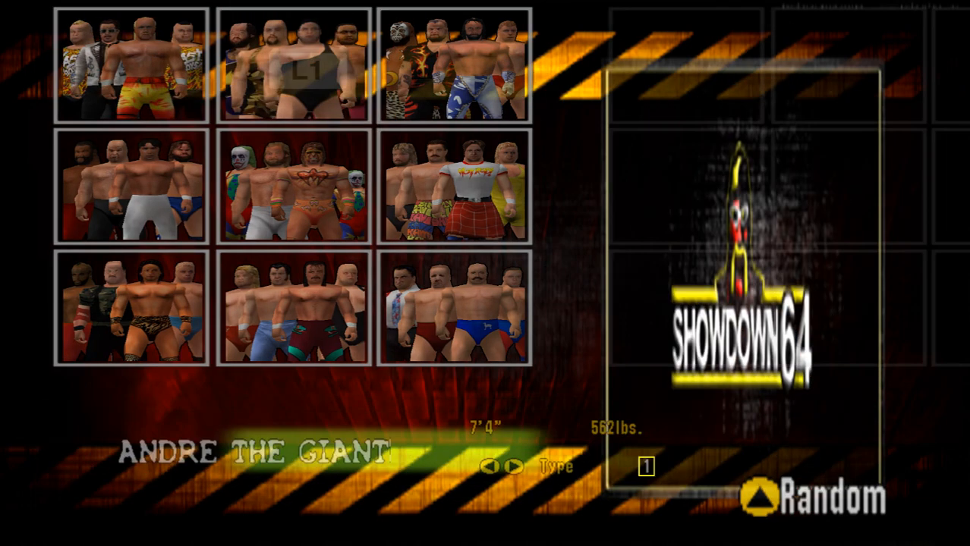
key("r")
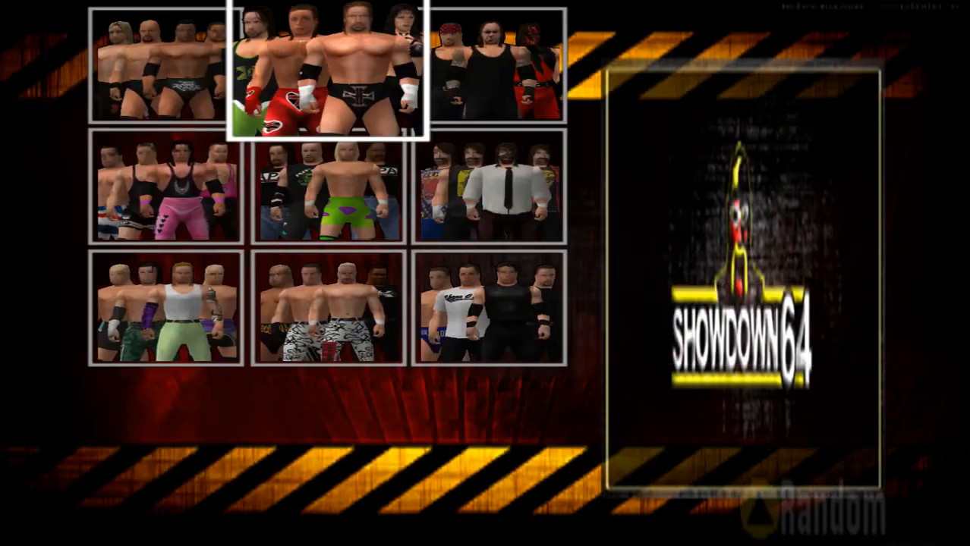
key("r")
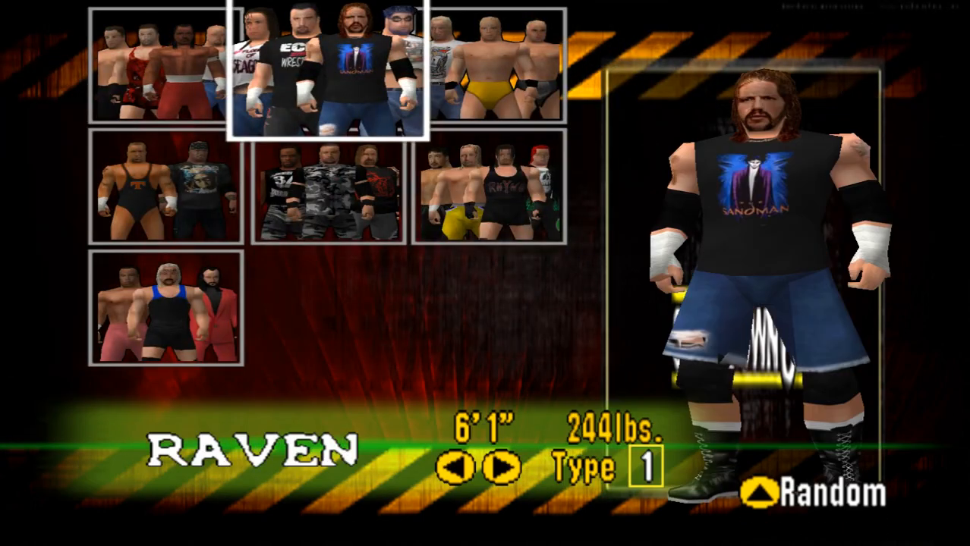
key("r")
key("Down")
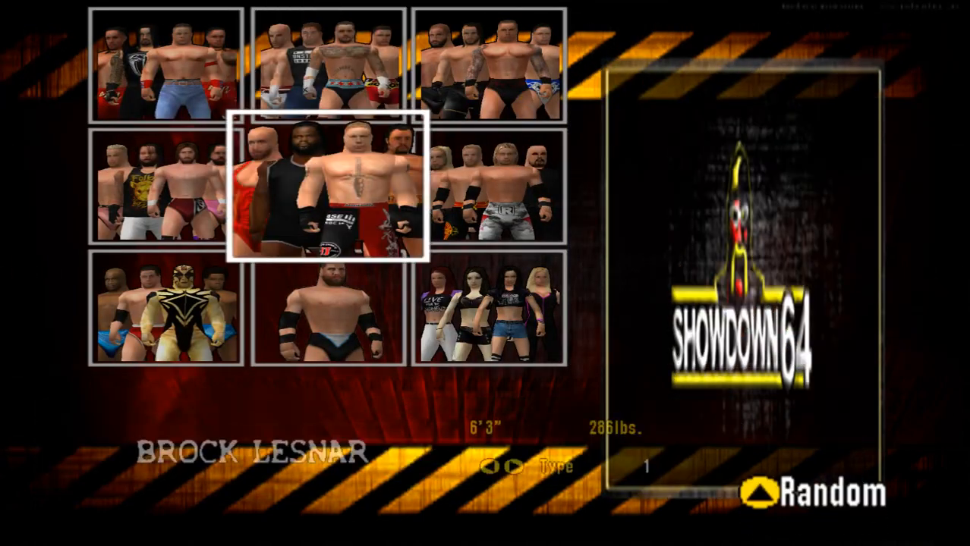
key("Down")
key("Right")
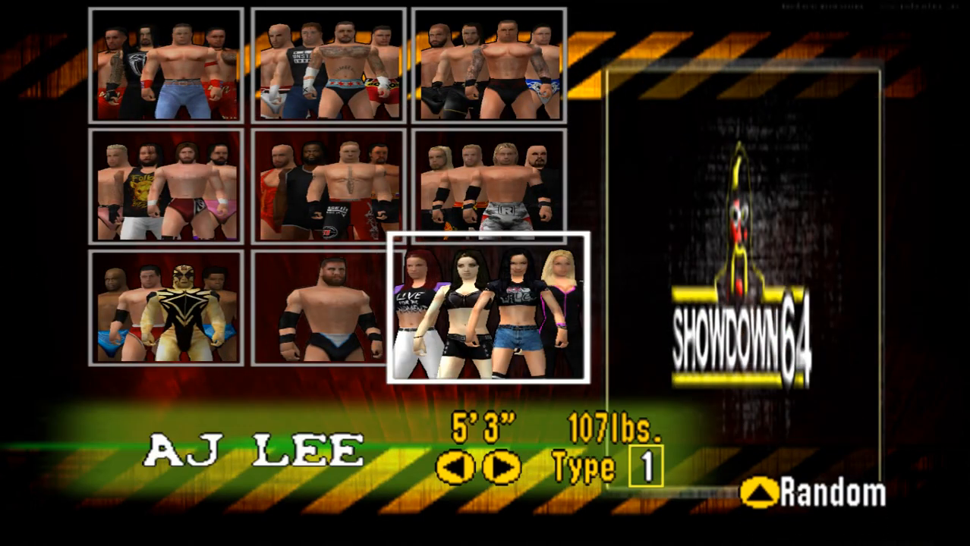
key("r")
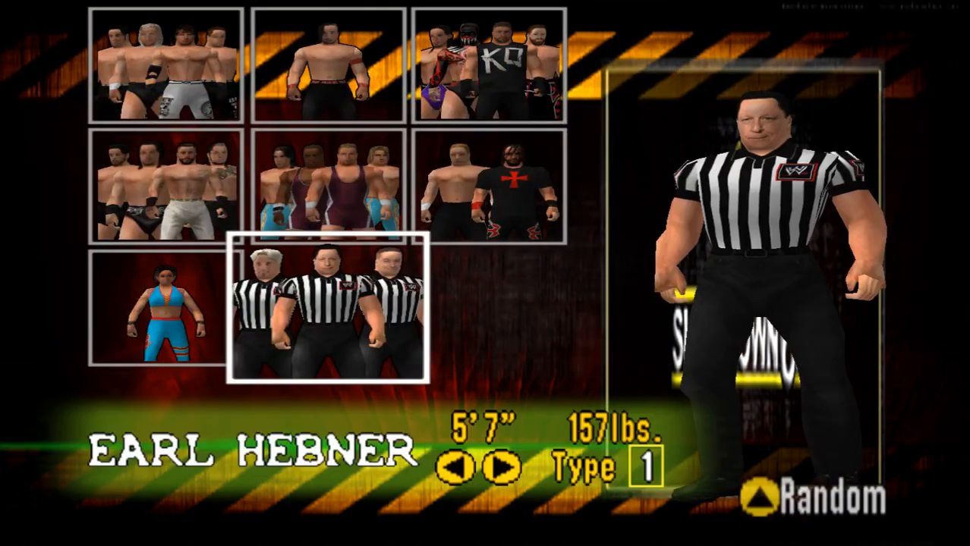
Look through wrestlers in the referees' roster group and the following group, and exit Showdown64 back to the game list.
key("Left")
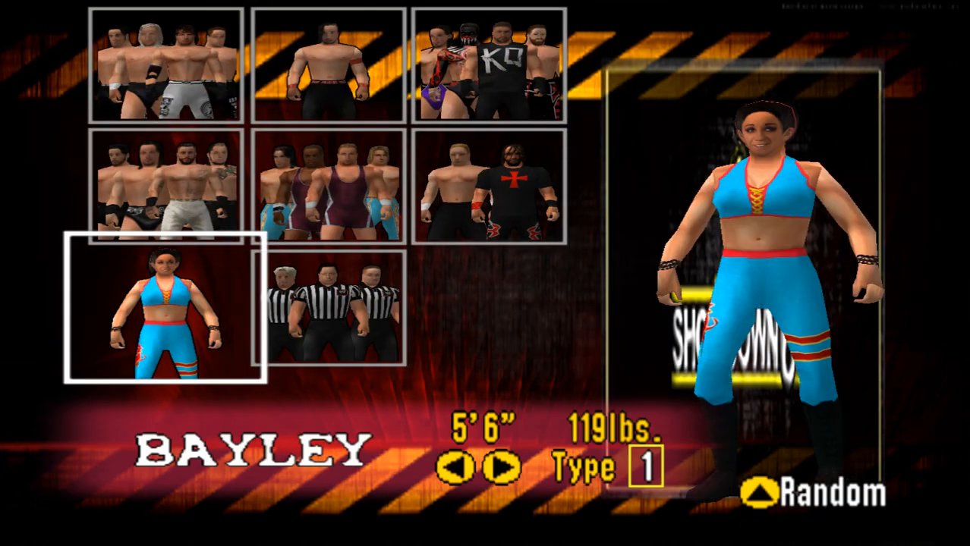
key("Up")
key("Right")
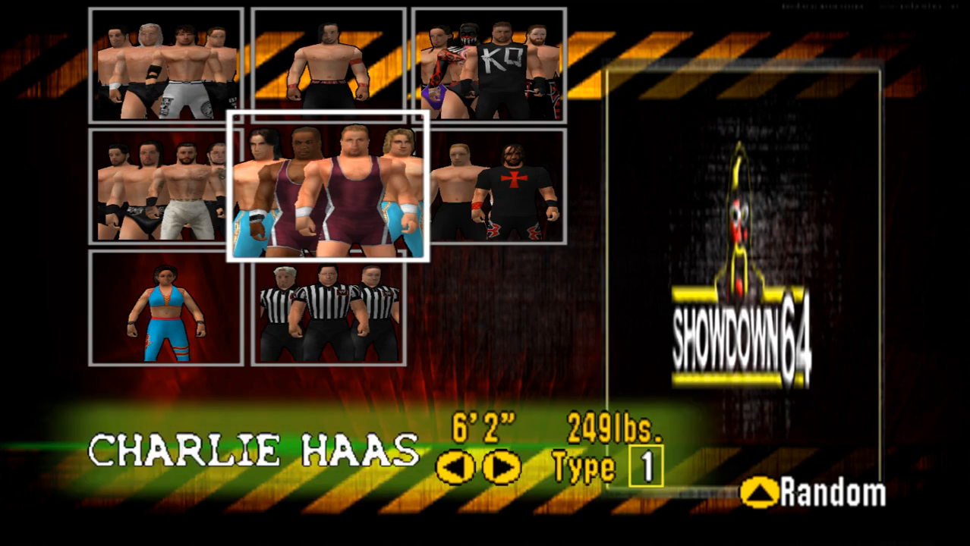
key("Right")
key("r")
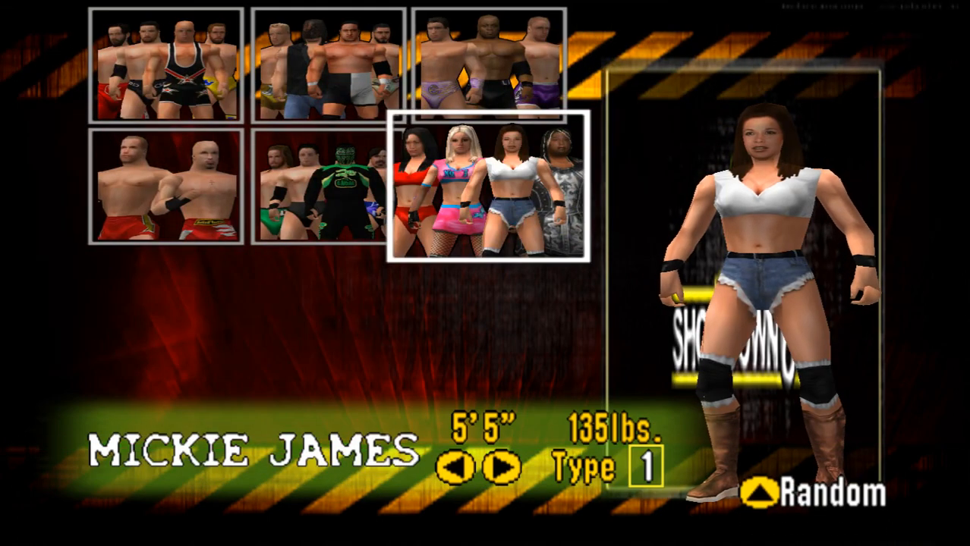
key("Up")
key("Left")
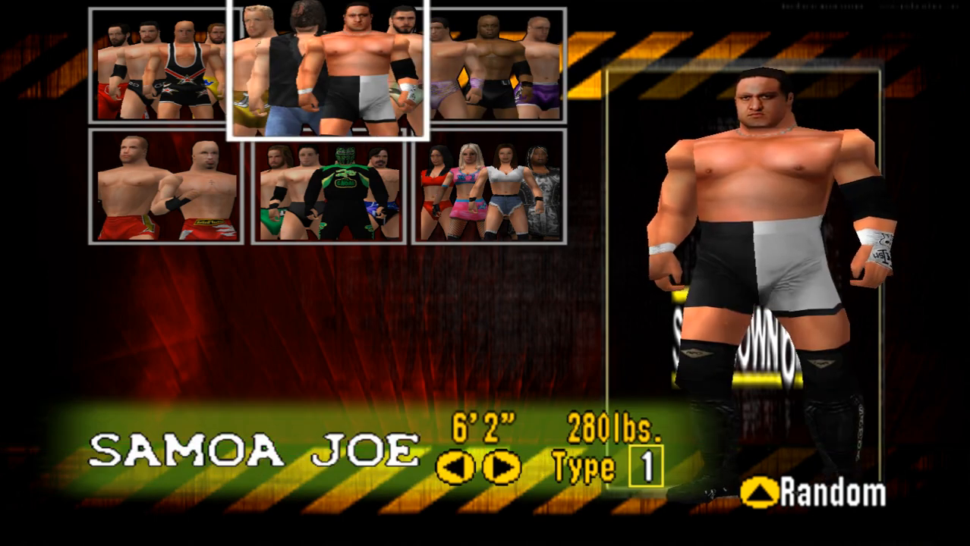
key("r")
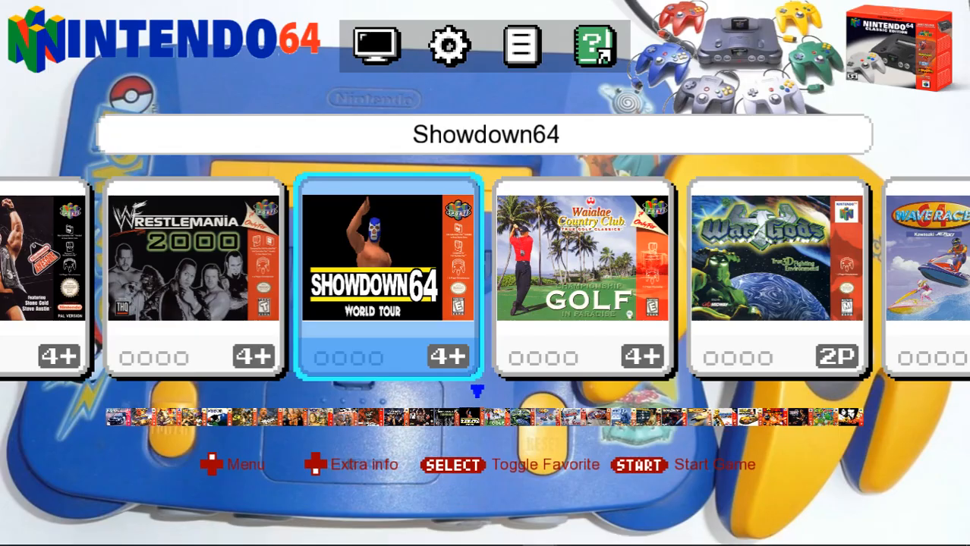
Browse the wrestling games in the frontend from Showdown64 back past WWF WrestleMania 2000, WWF War Zone and WWF No Mercy.
key("Left")
key("Right")
key("Left")
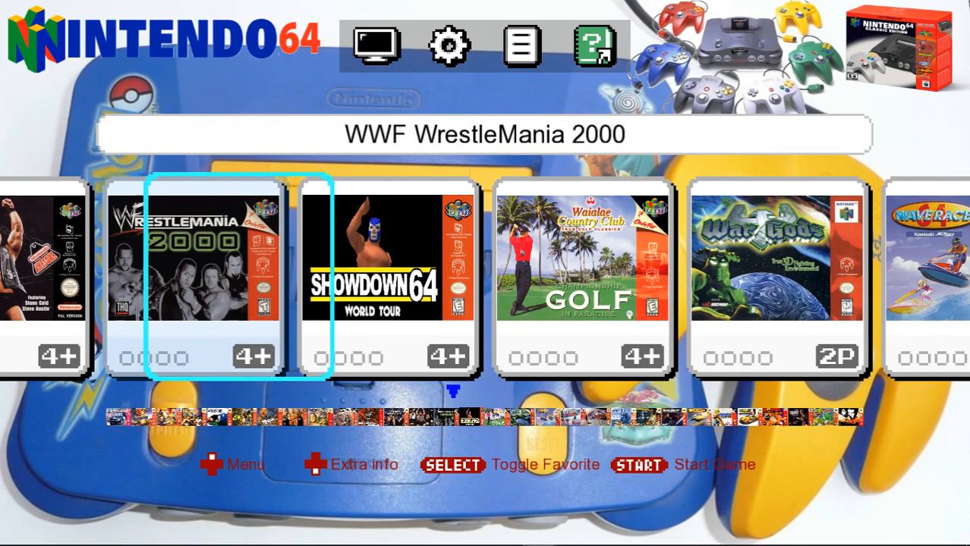
key("Left")
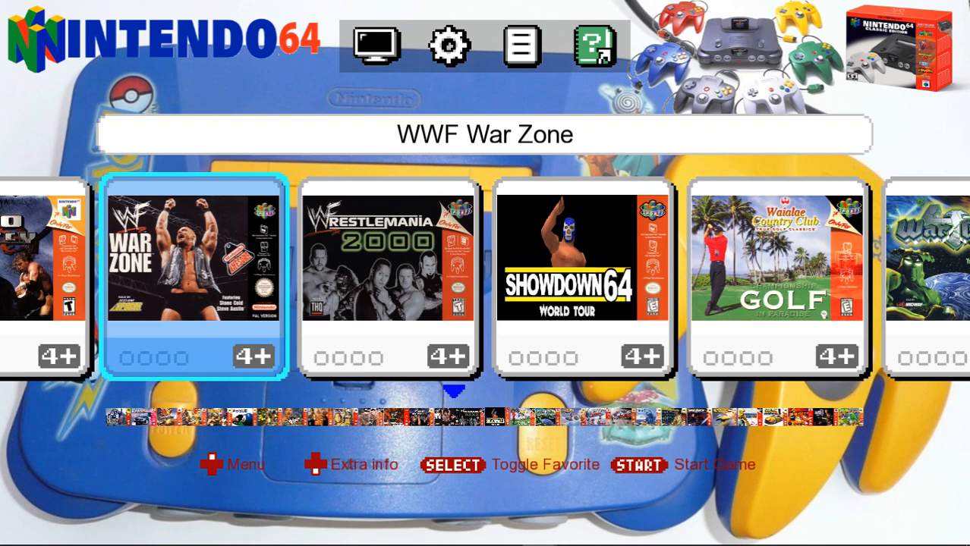
key("Left")
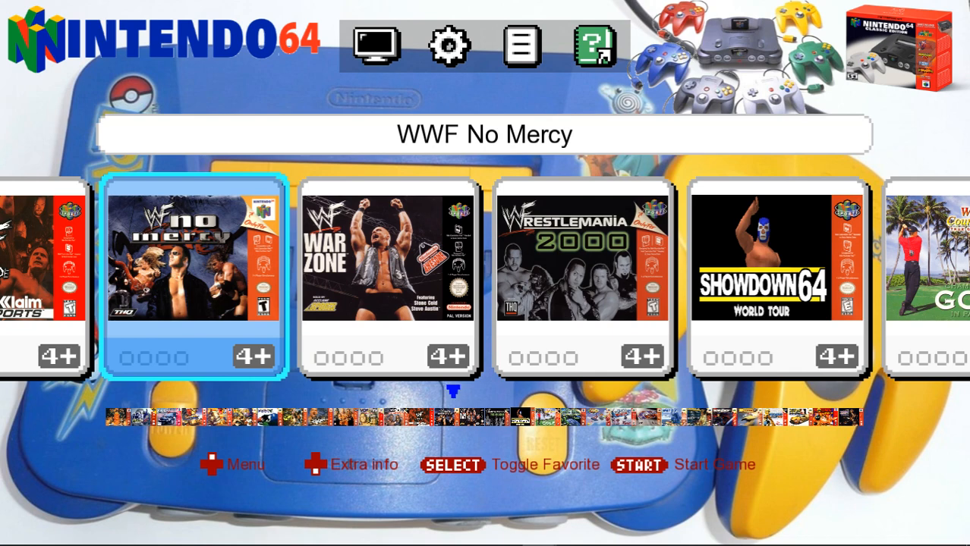
key("Left")
key("Left")
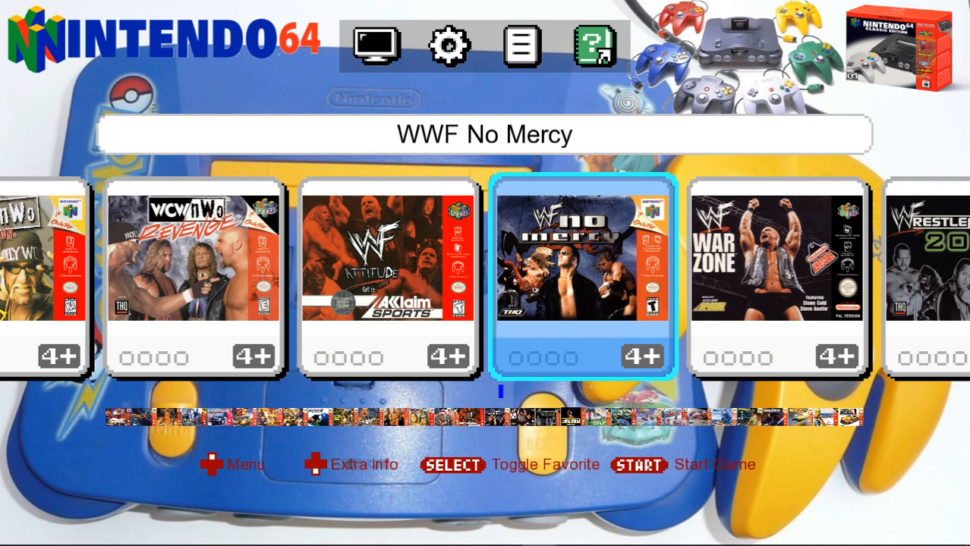
Exit Attract-Mode and confirm with Yes to return to the N64 Classic PC Edition folder.
key("Escape")
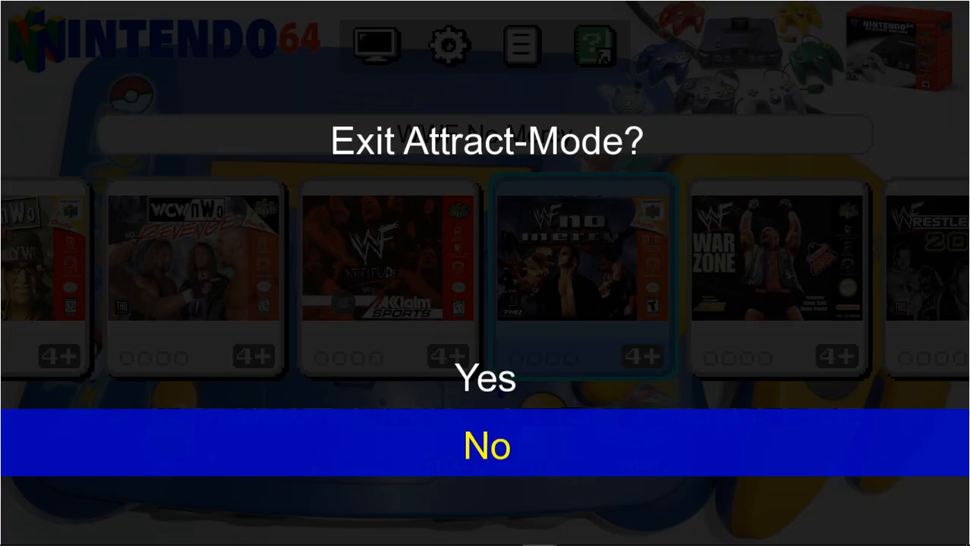
key("Up")
key("Return")
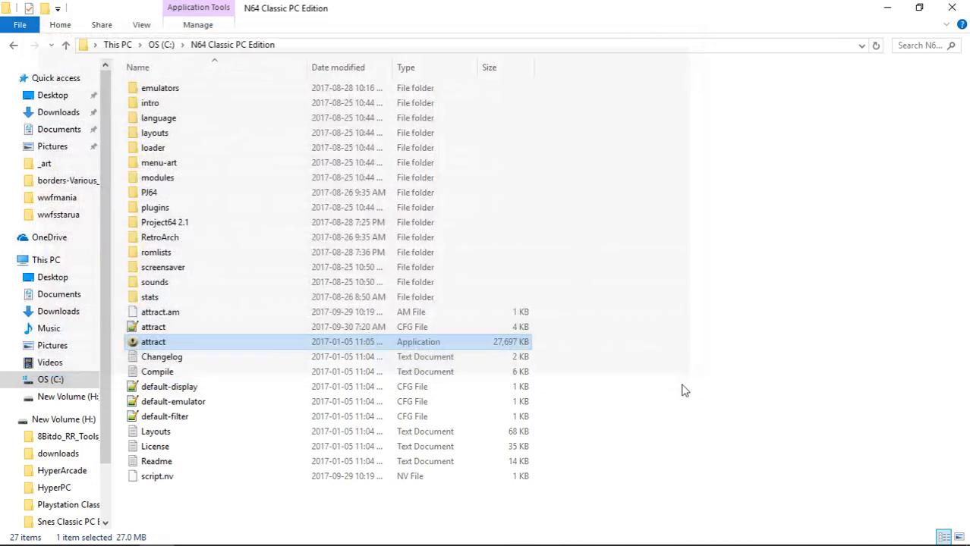